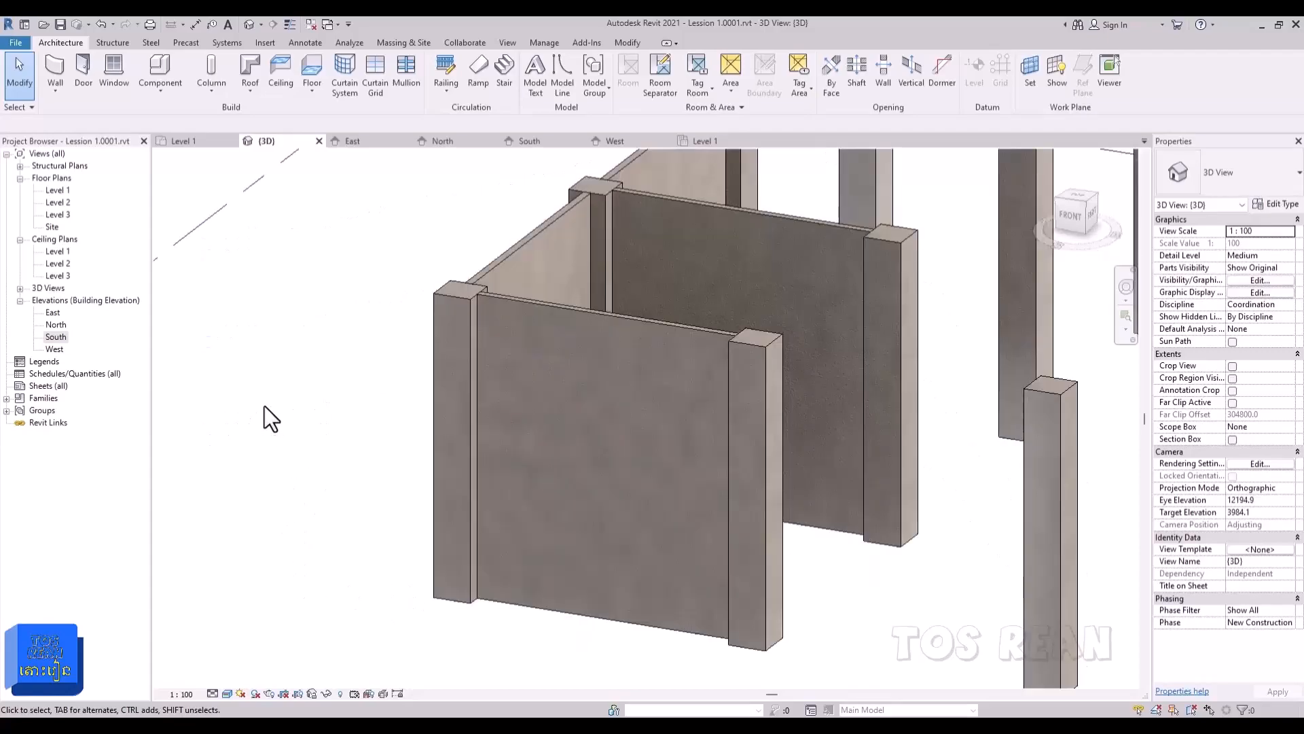
Step: Edit the profile of the front wall to cut a rectangular opening about 1940 by 1520 mm in its middle
left_click(621, 316)
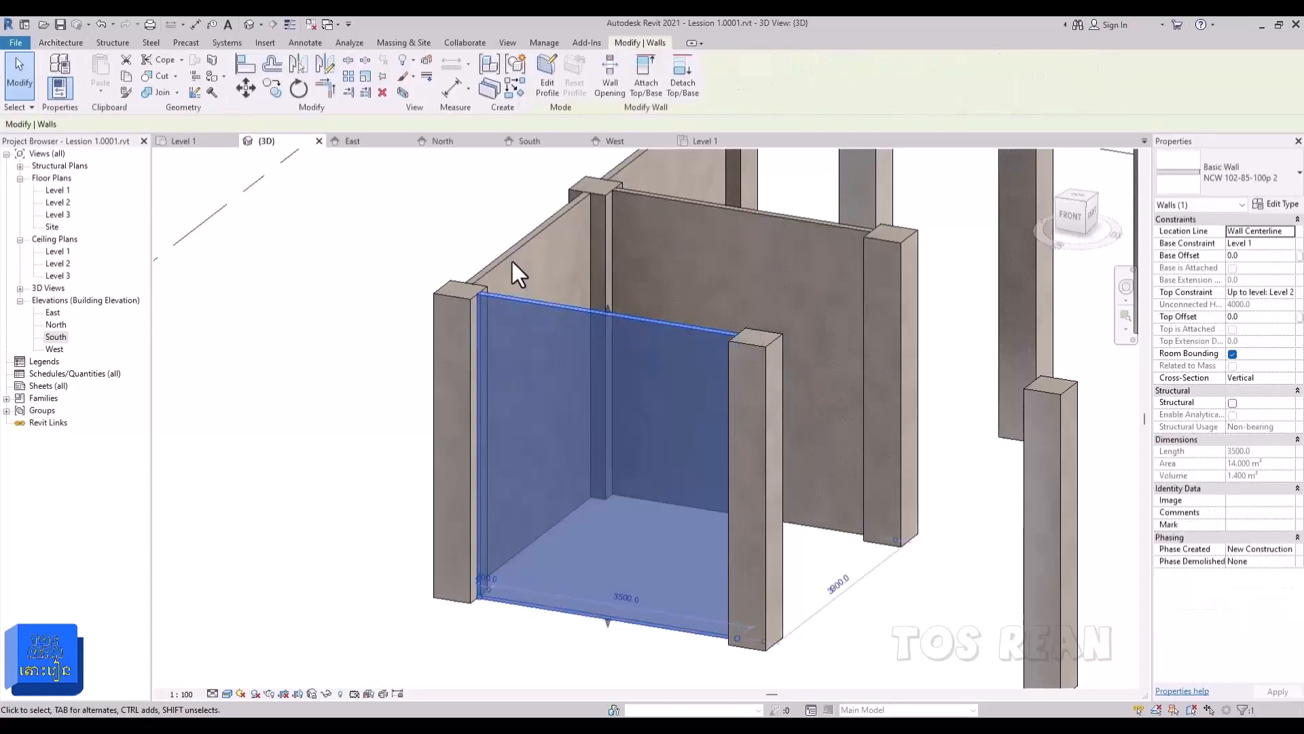
left_click(548, 74)
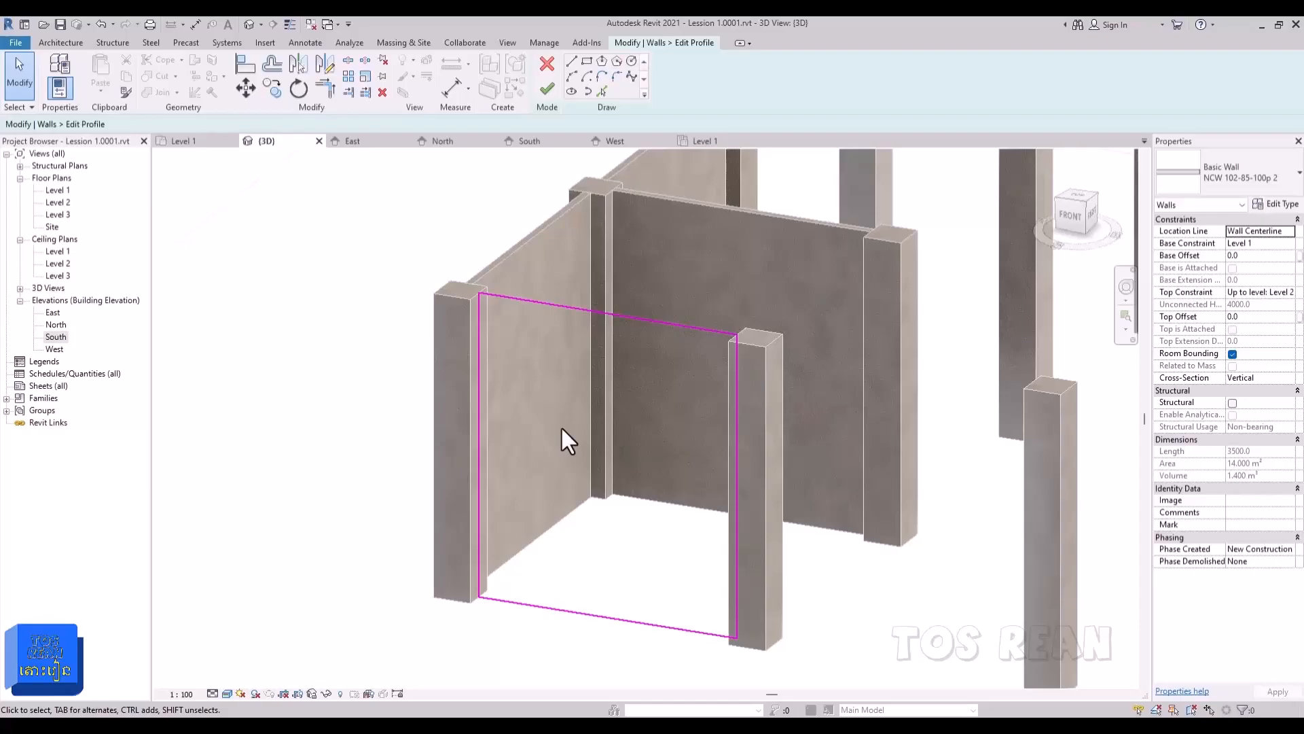
scroll(578, 448, "up", 2)
middle_click_drag(602, 475, 760, 479)
middle_click_drag(917, 559, 1057, 471, "shift")
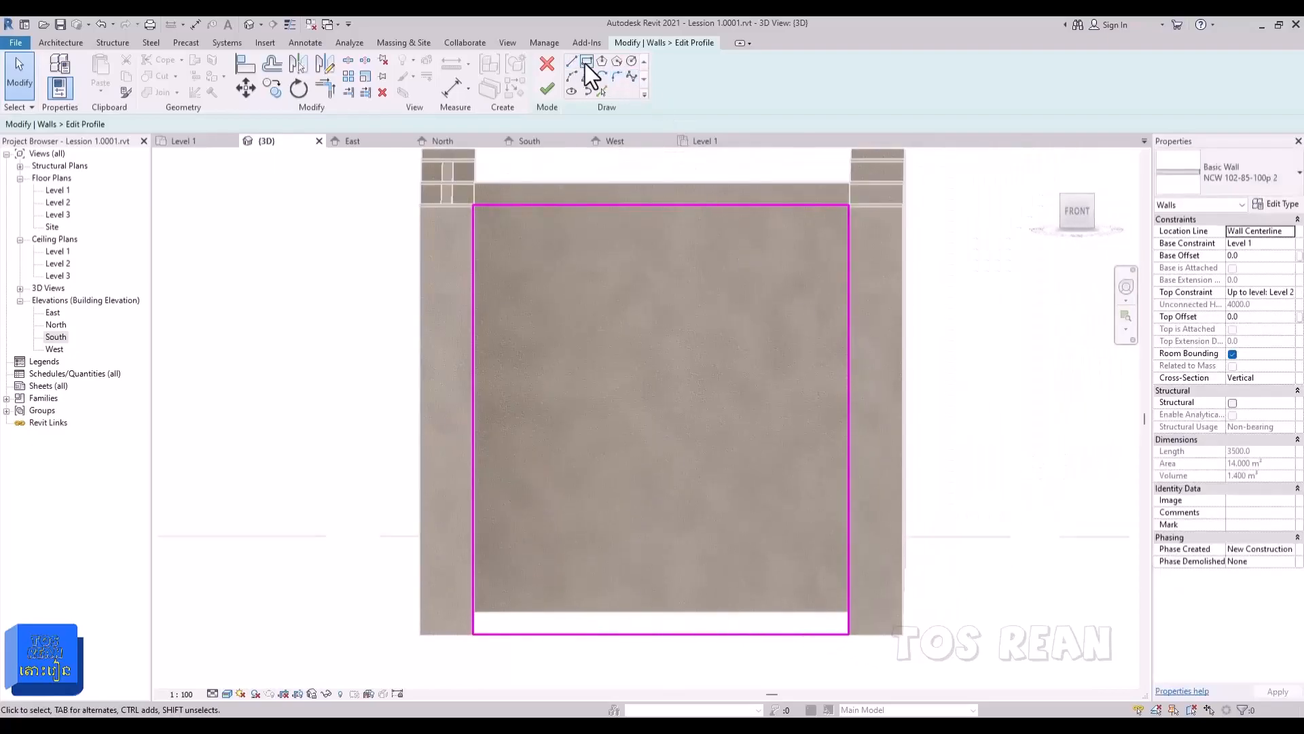
left_click(587, 62)
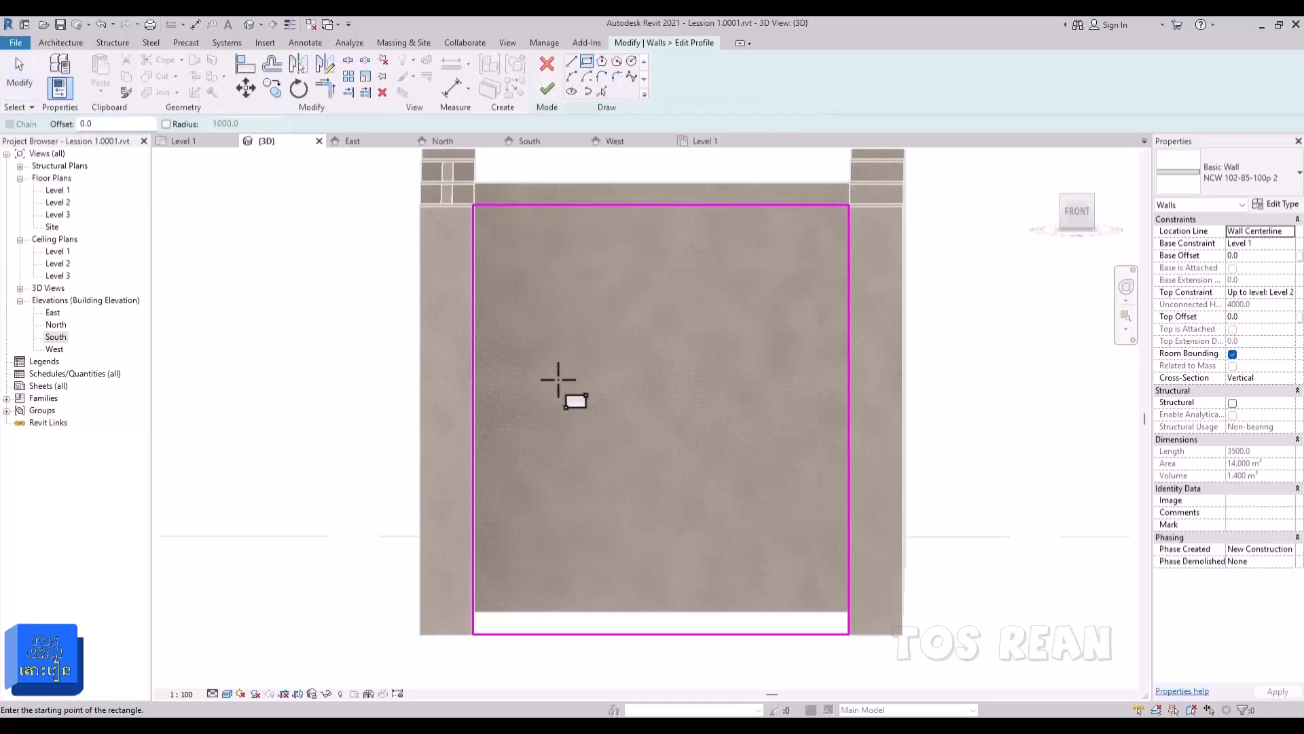
left_click(567, 319)
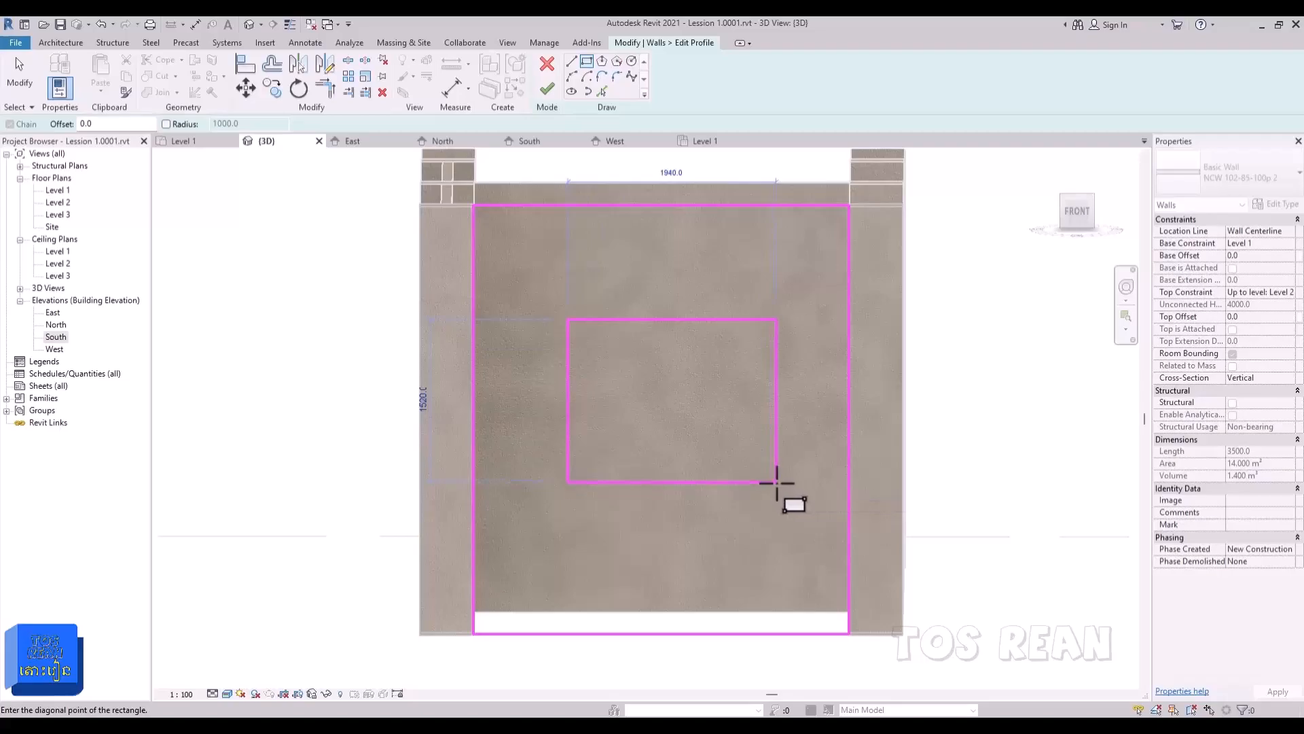
left_click(777, 482)
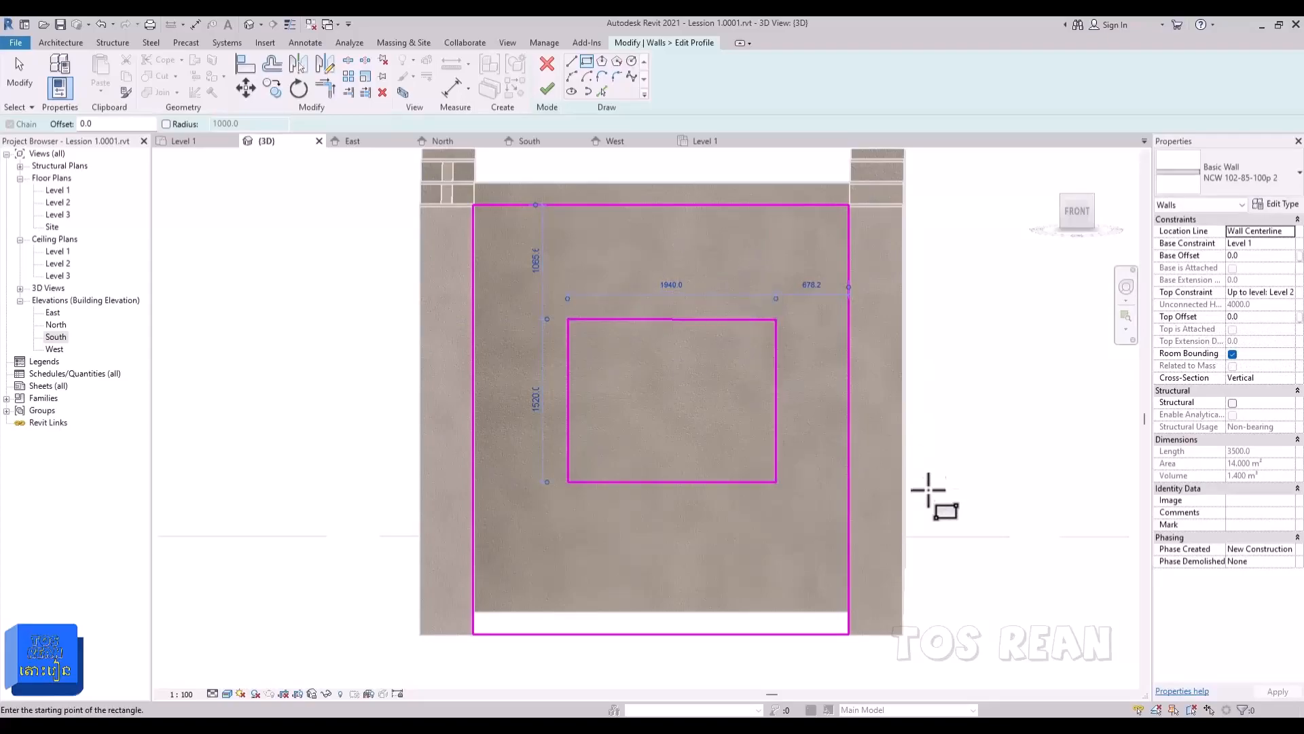
scroll(883, 536, "down", 2)
middle_click_drag(732, 650, 627, 652)
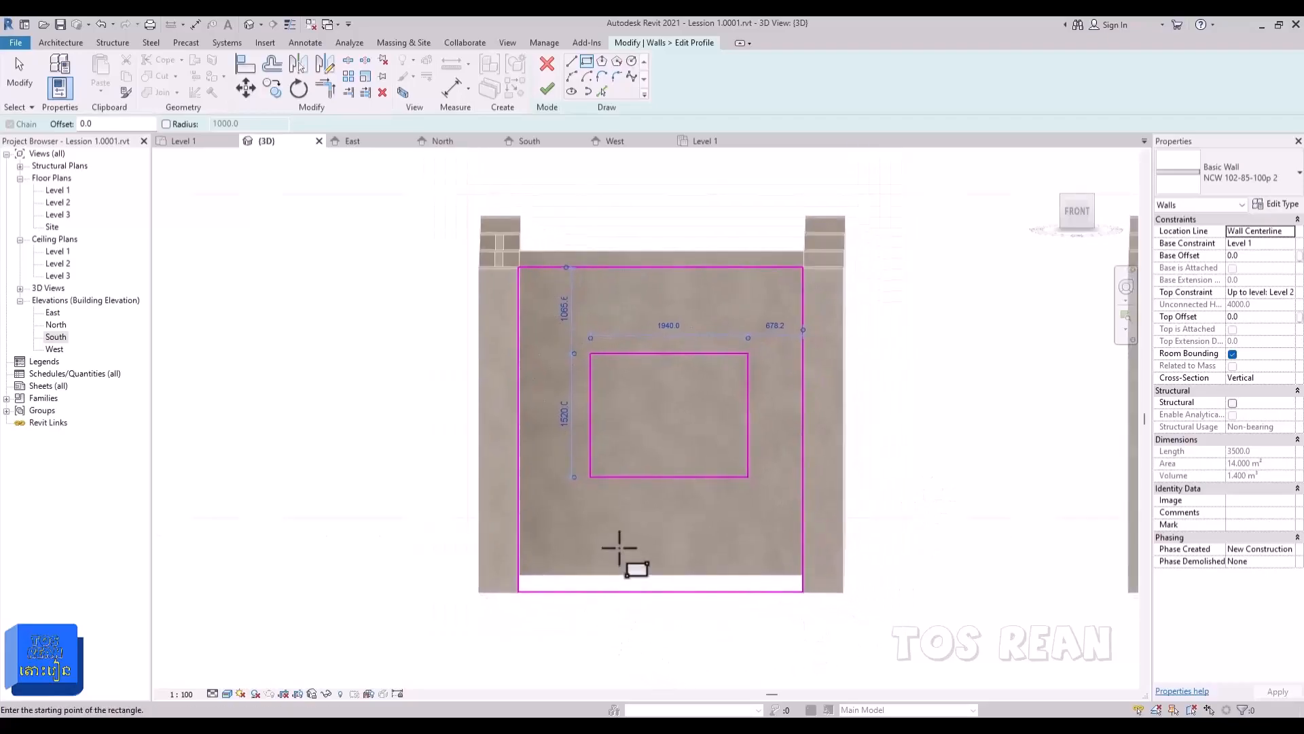
left_click(546, 90)
left_click(880, 637)
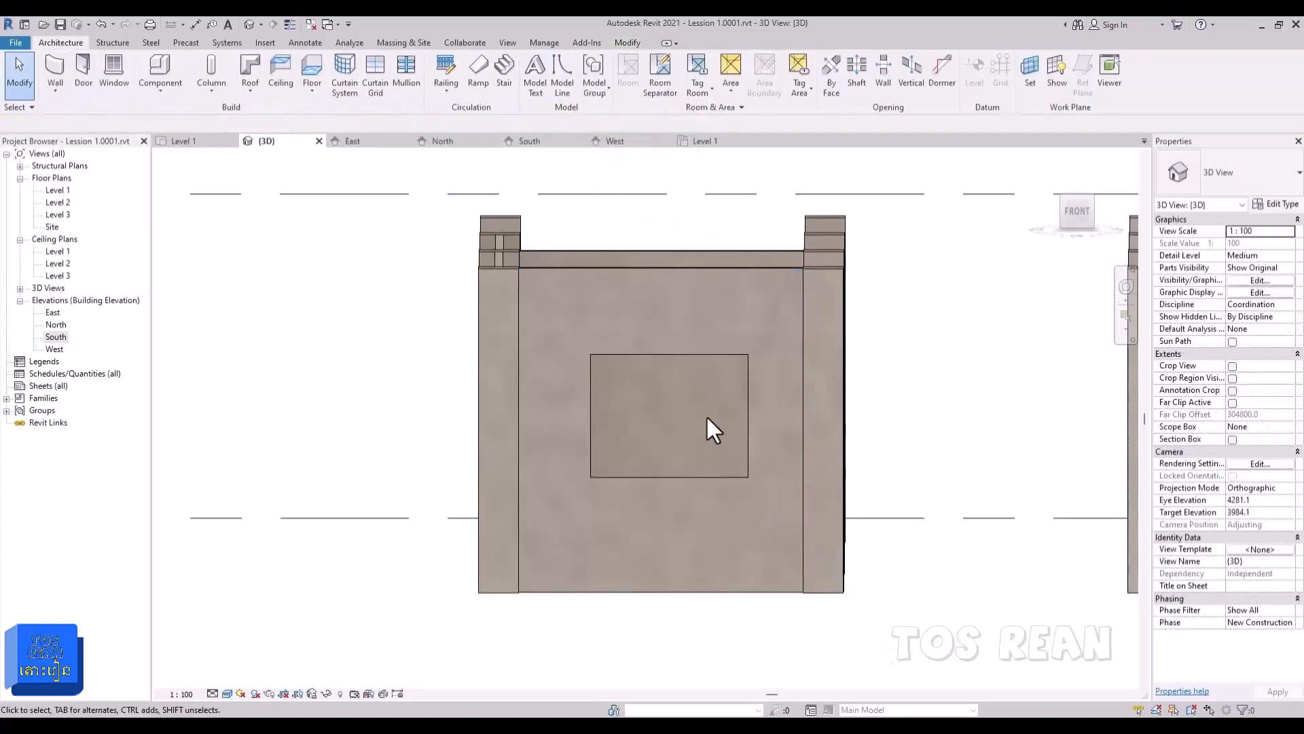
Step: Widen the front wall's rectangular opening slightly by moving both of its vertical edges outward
middle_click_drag(817, 597, 530, 591, "shift")
middle_click_drag(605, 519, 785, 522, "shift")
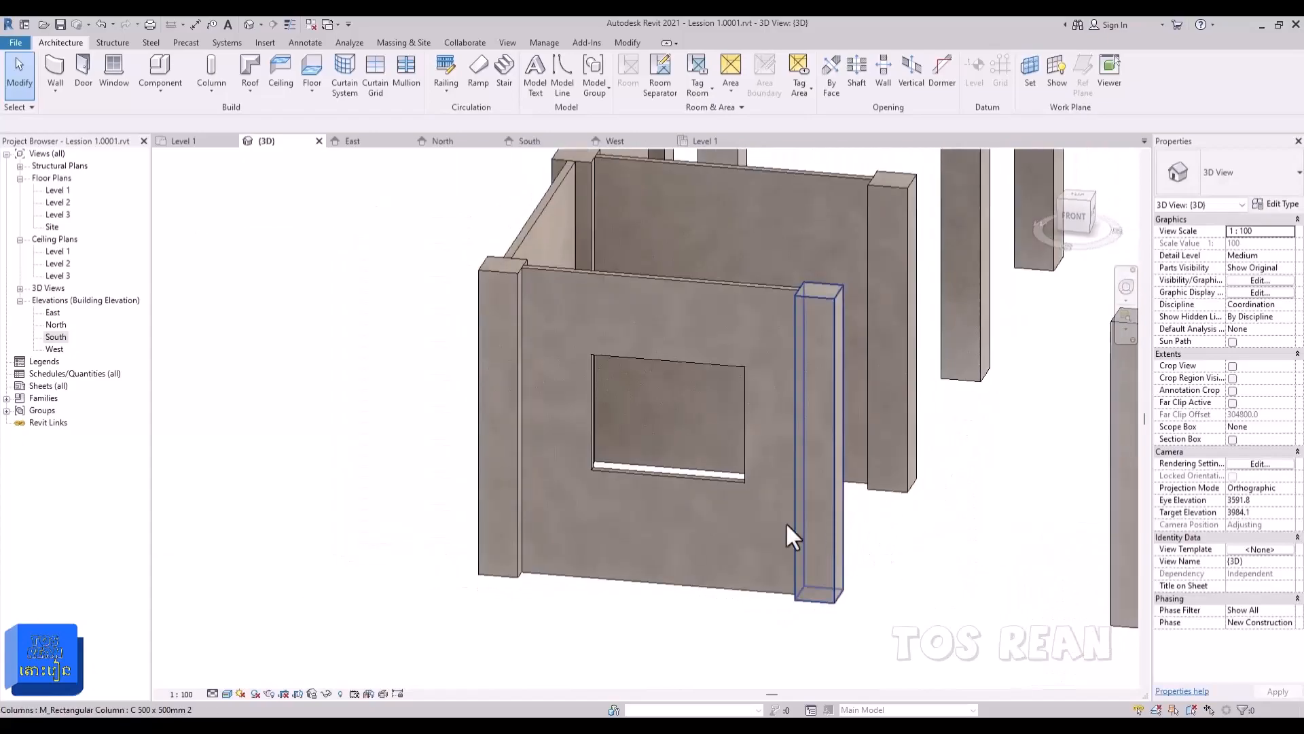
left_click(671, 475)
left_click_drag(593, 408, 584, 407)
key("Escape")
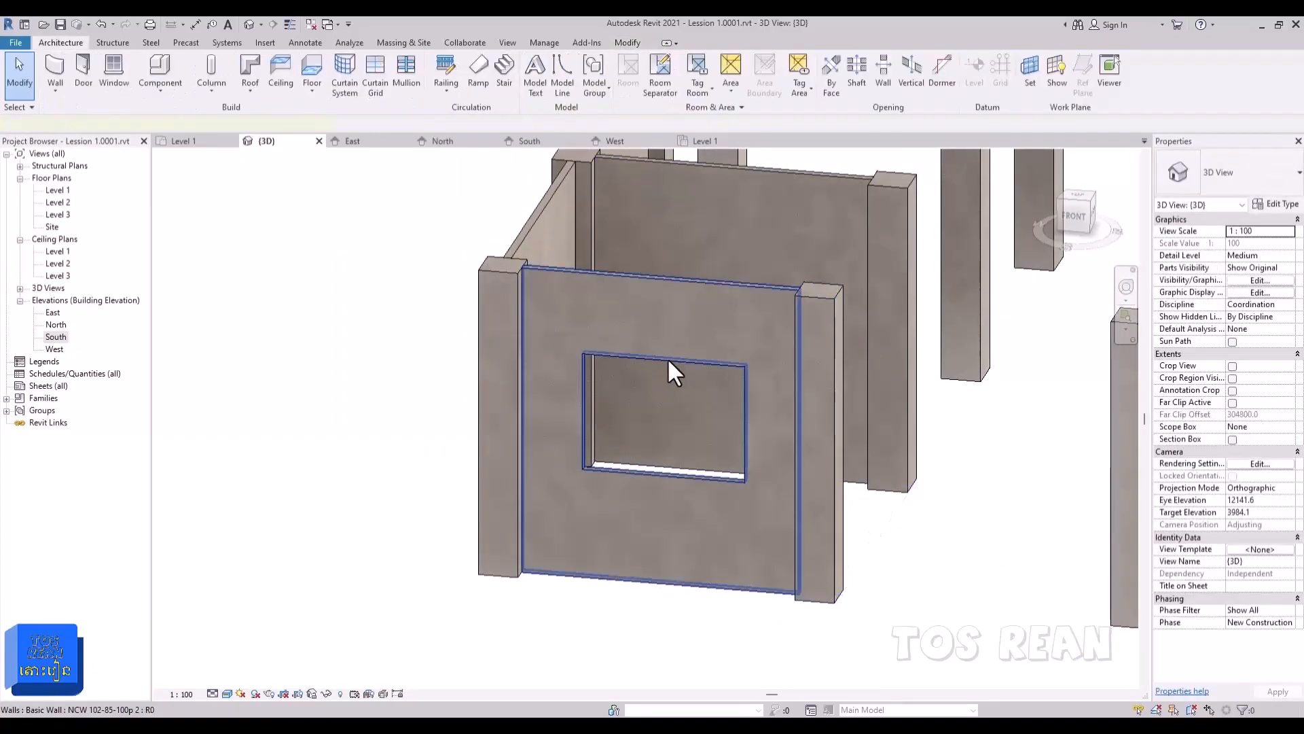
left_click(671, 484)
left_click_drag(740, 421, 751, 423)
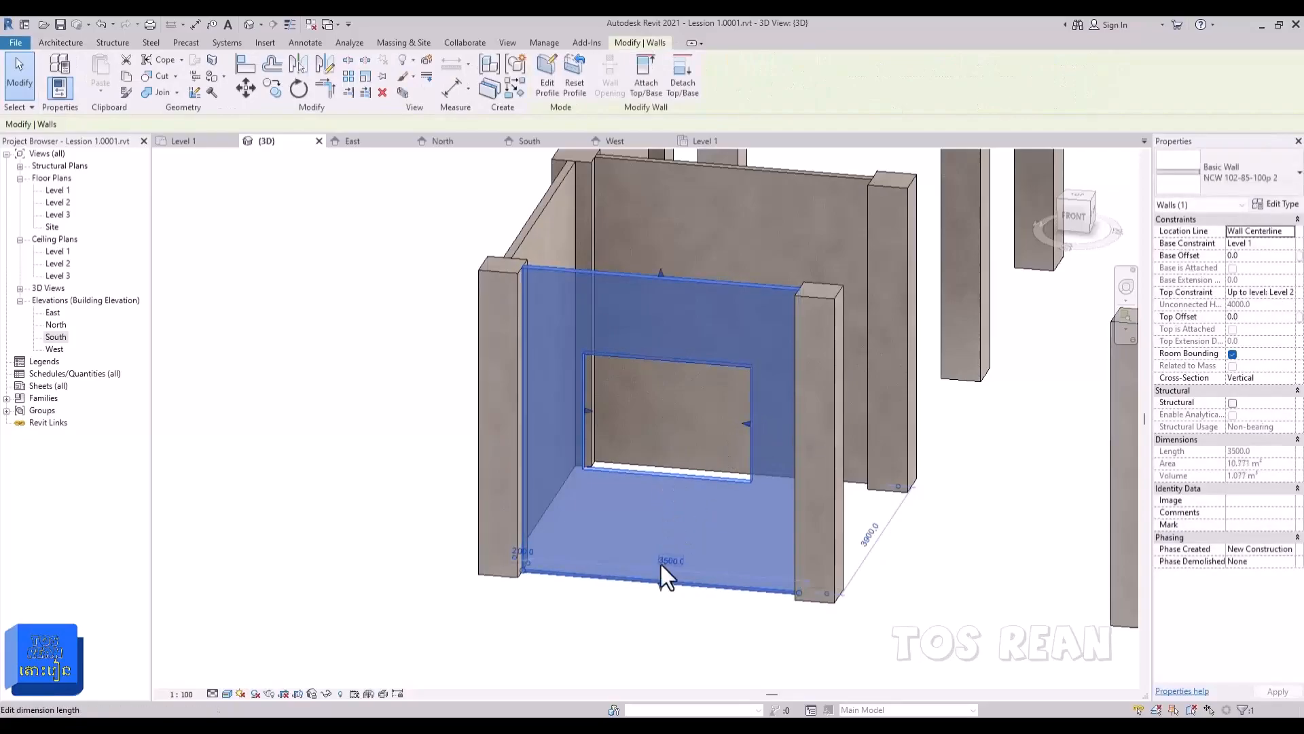
Step: Try to lower the bottom edge of the front wall's opening
scroll(654, 488, "up", 1)
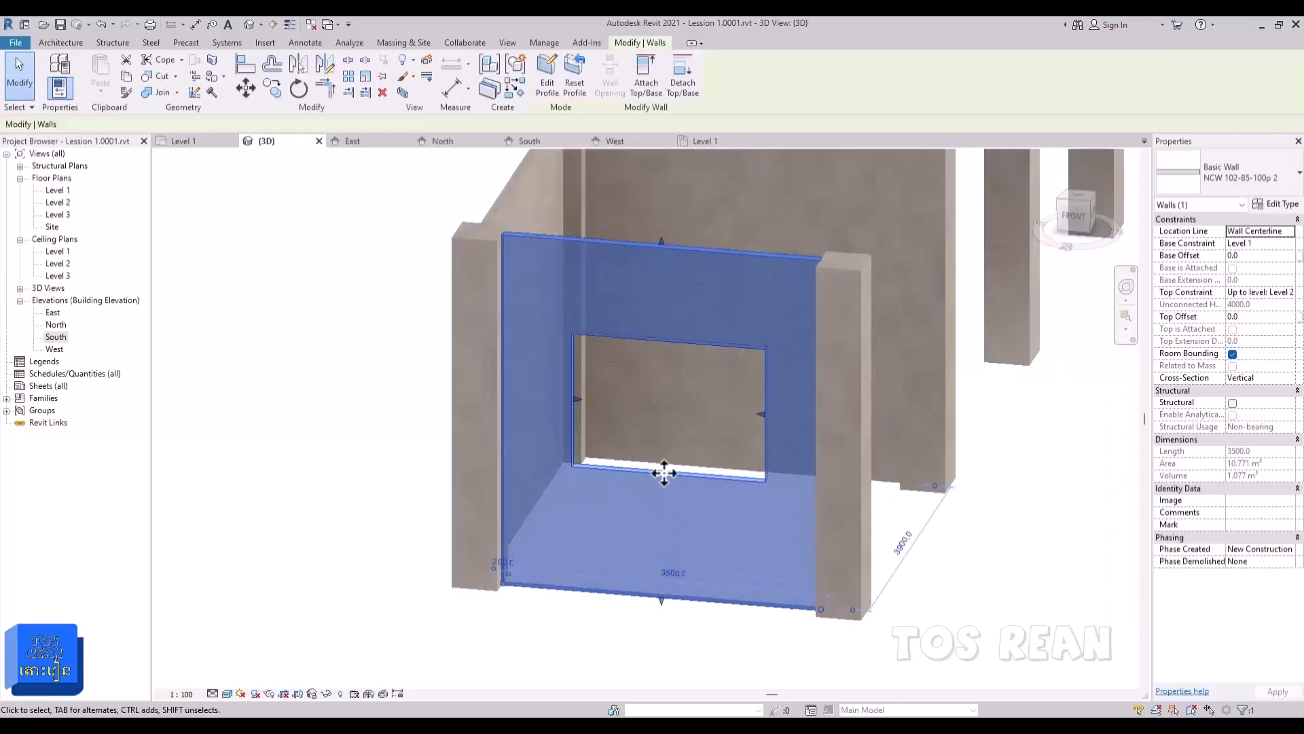
left_click(685, 76)
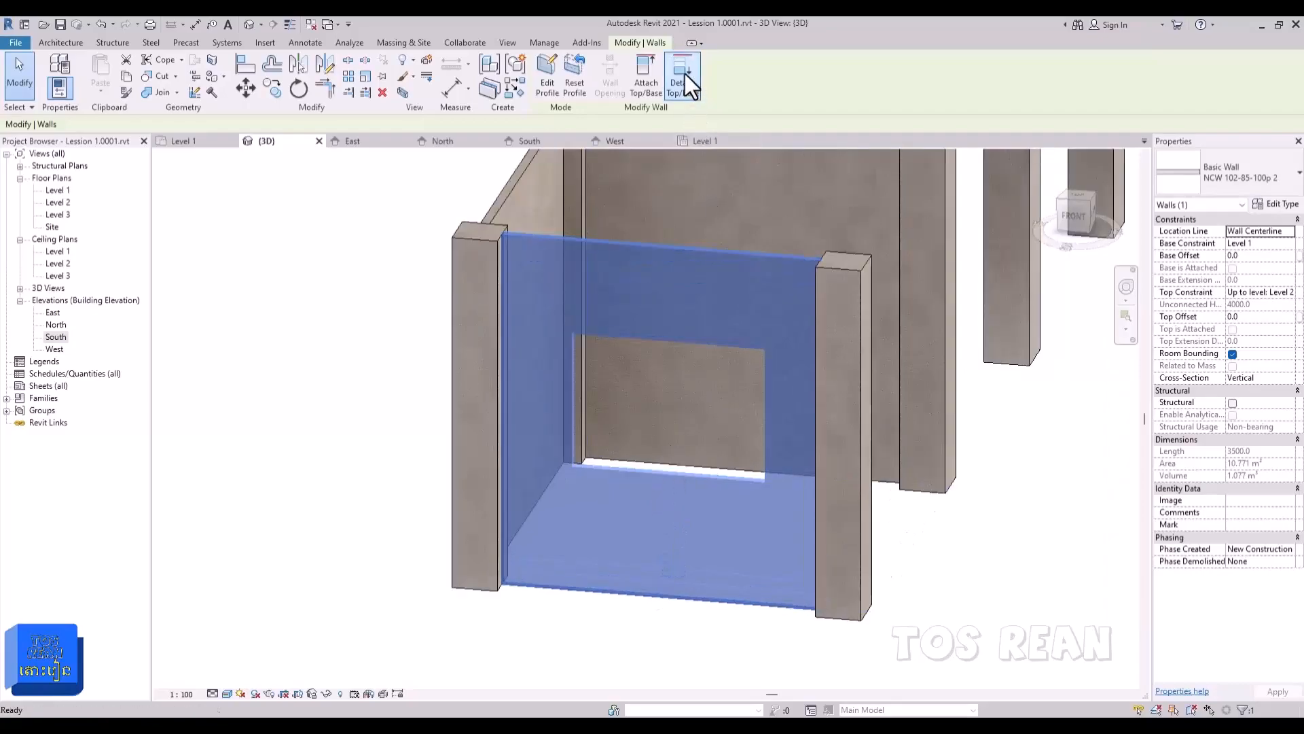
key("Escape")
left_click(663, 474)
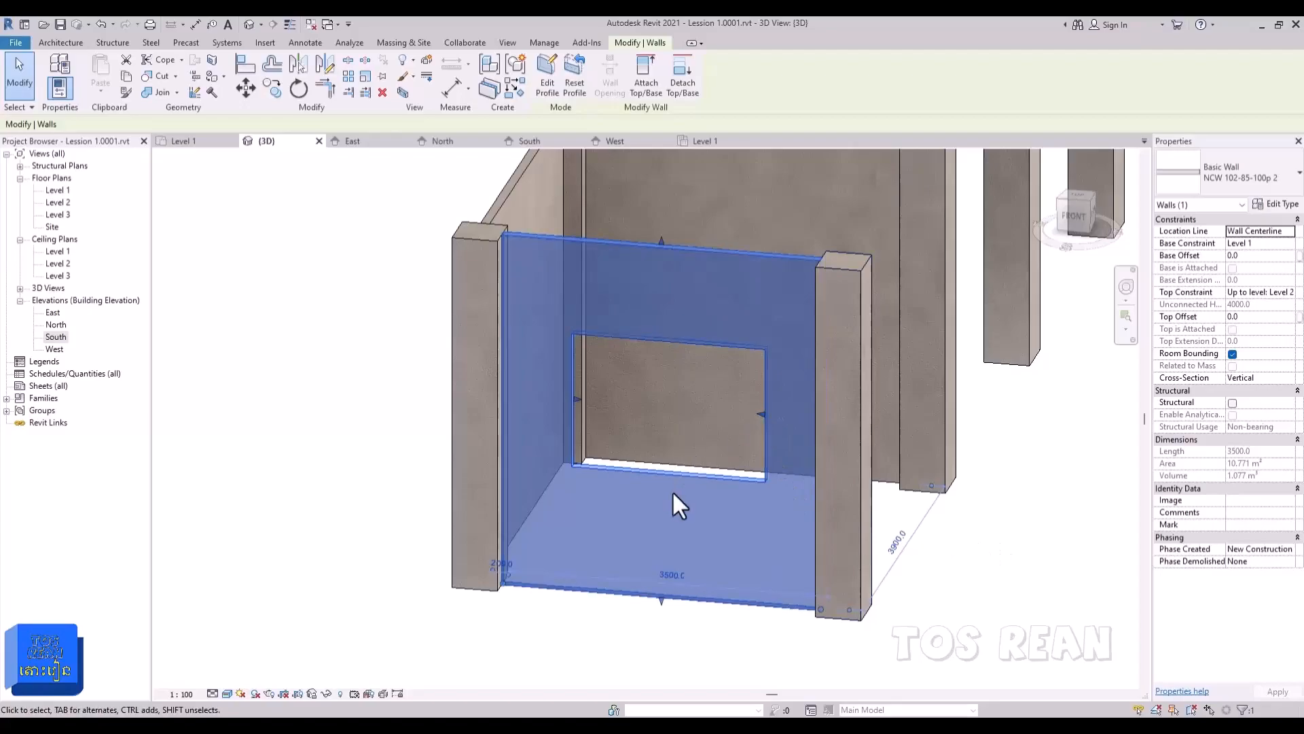
left_click_drag(670, 480, 675, 497)
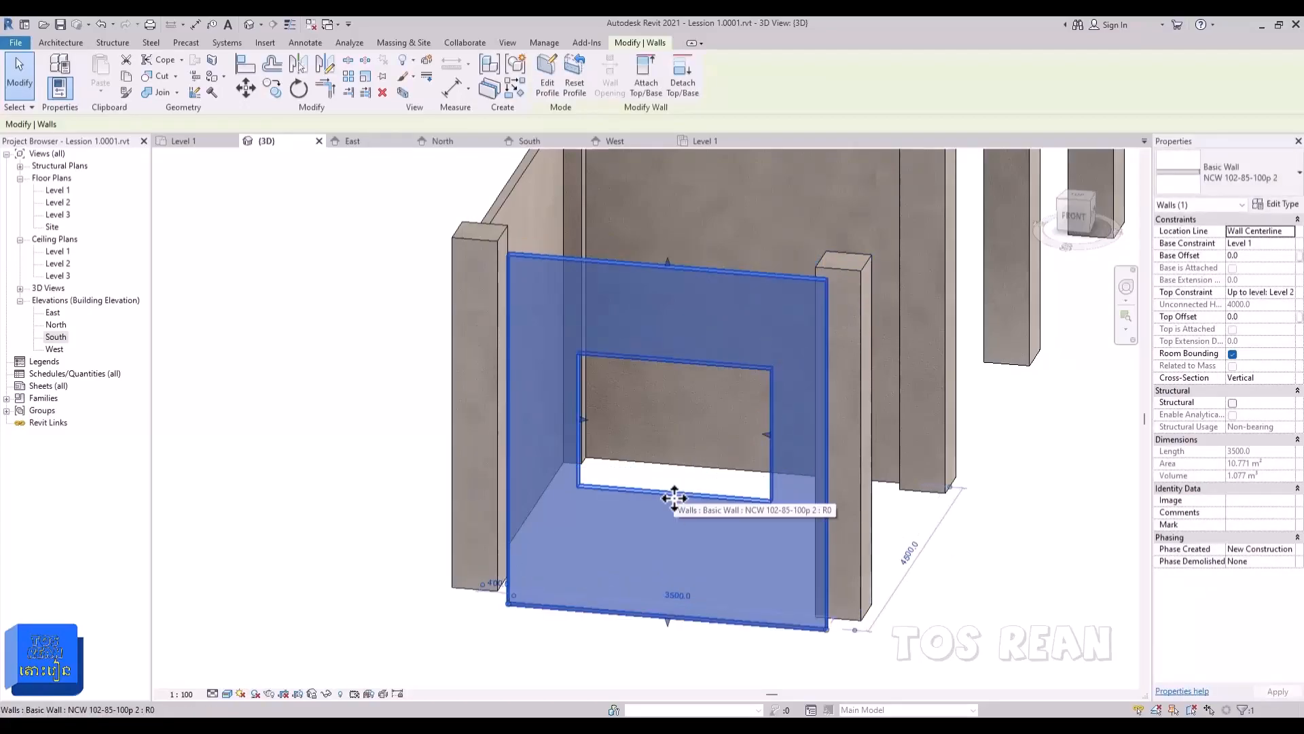
key("Escape")
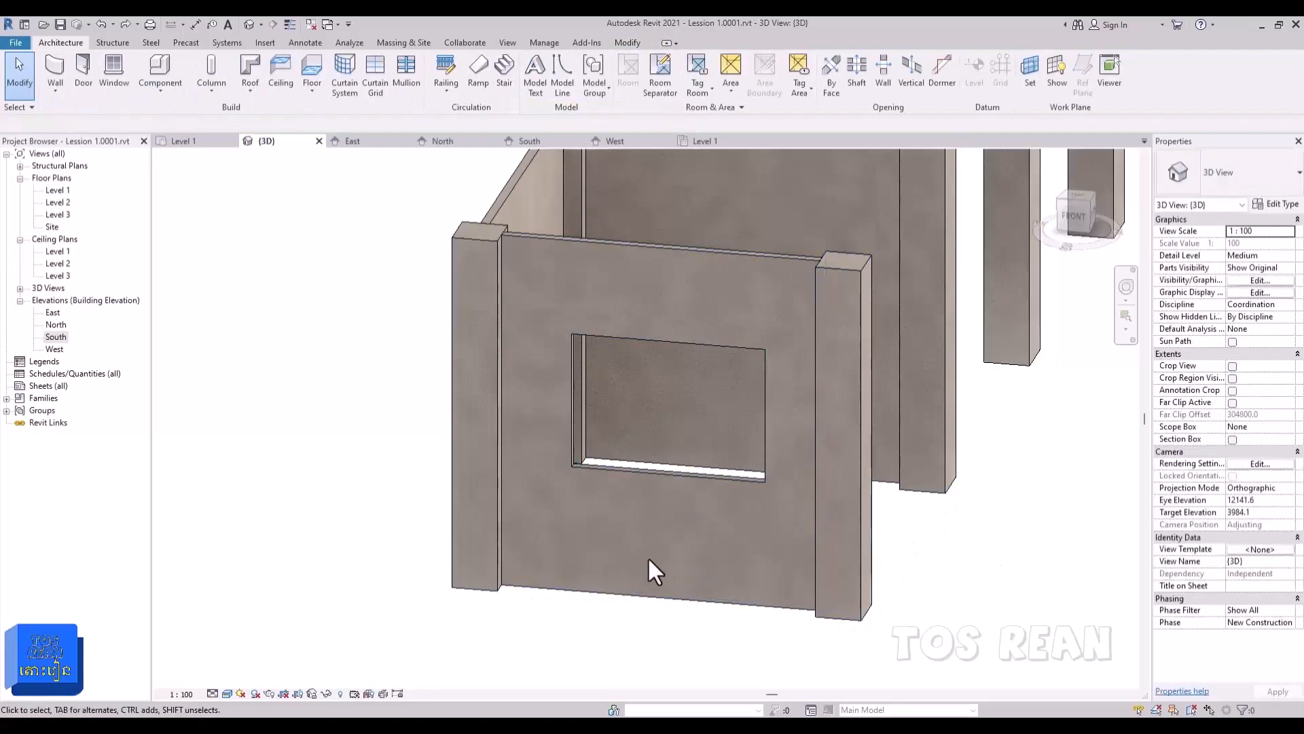
Step: Open the Level 1 floor plan and start placing an architectural wall
middle_click_drag(958, 612, 452, 530, "shift")
scroll(307, 506, "down", 3)
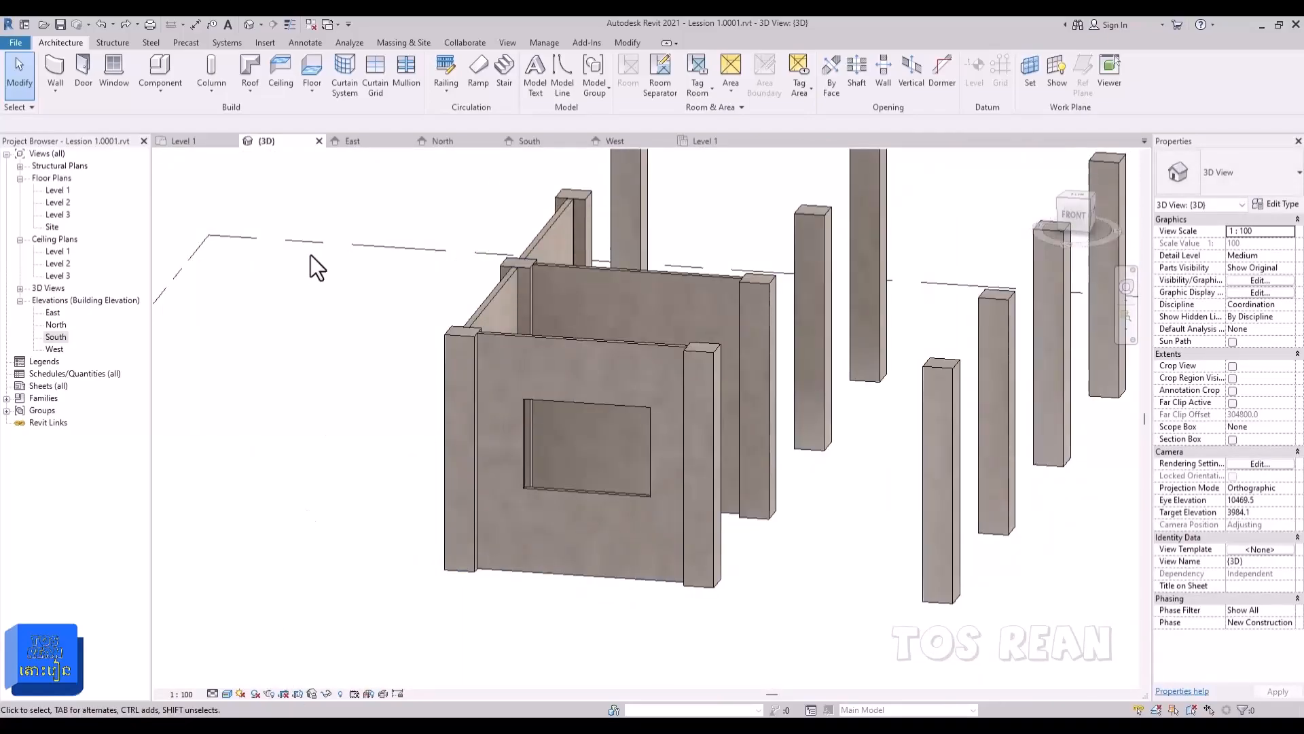
left_click(194, 144)
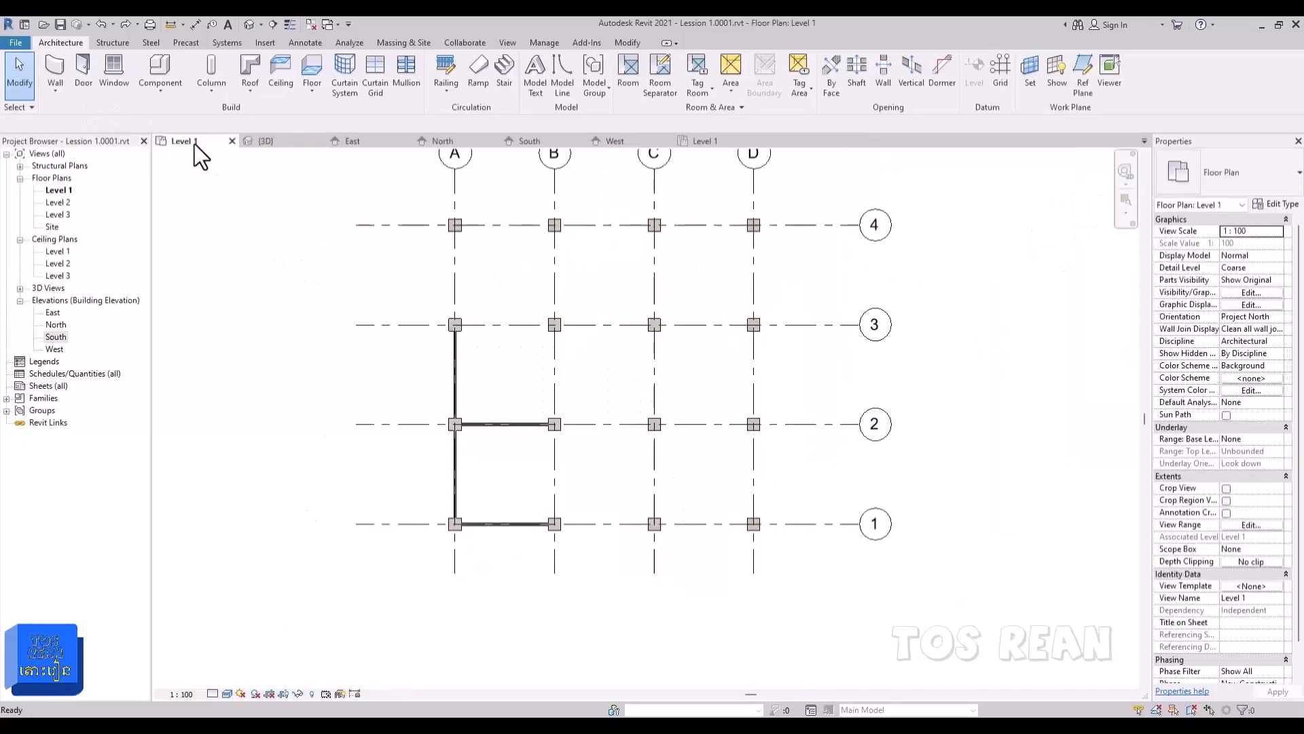
left_click(53, 90)
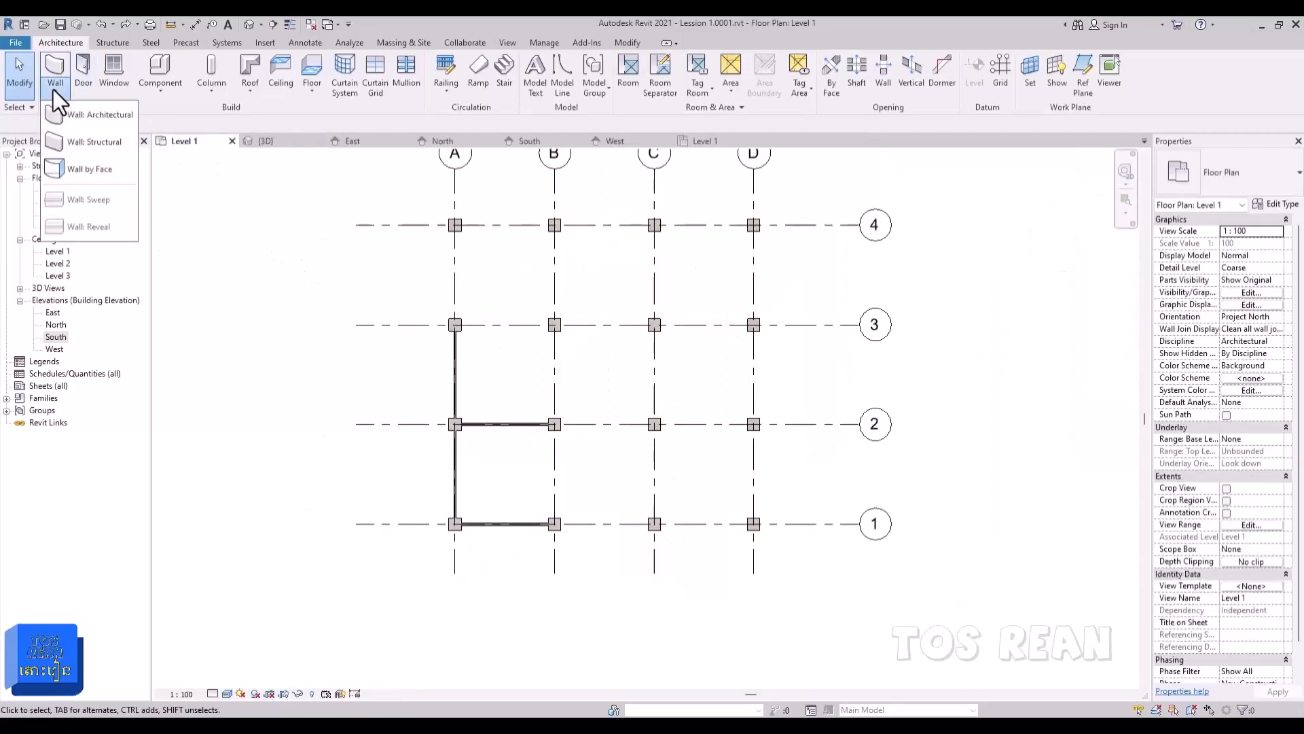
left_click(87, 120)
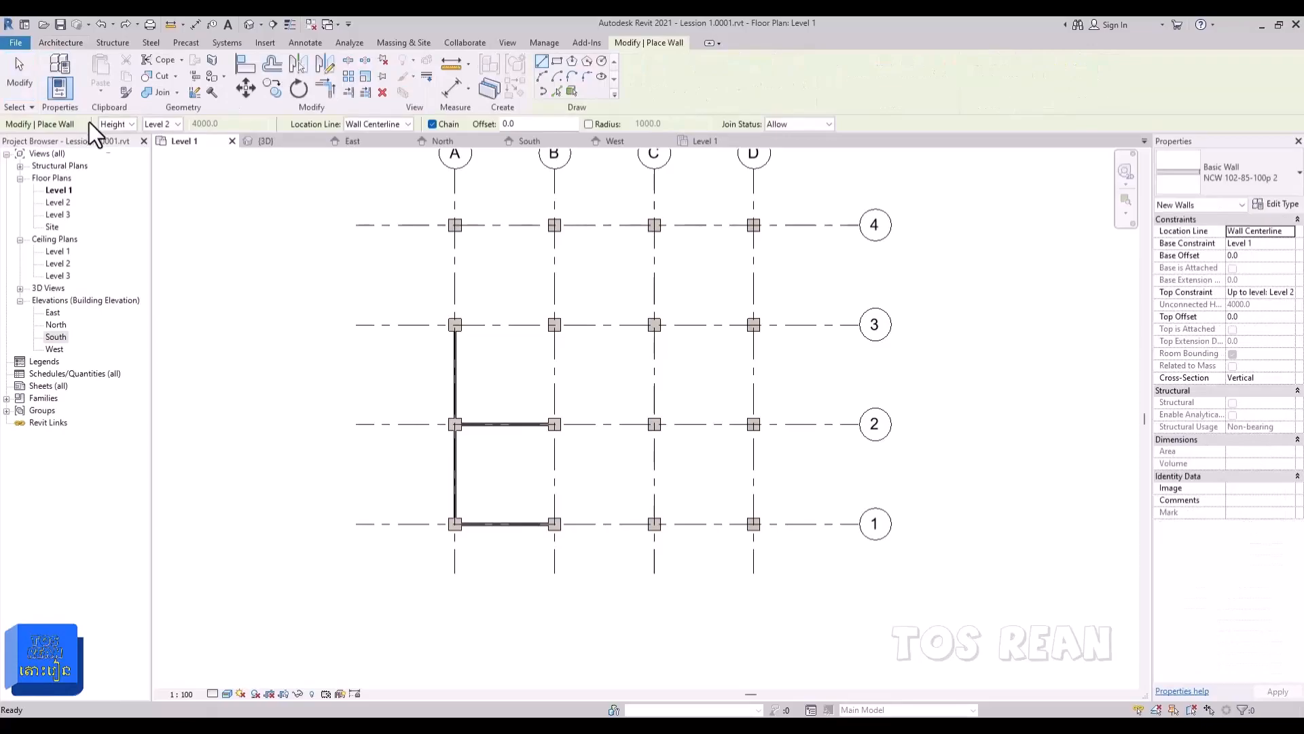
scroll(936, 385, "down", 1)
middle_click_drag(937, 386, 868, 441)
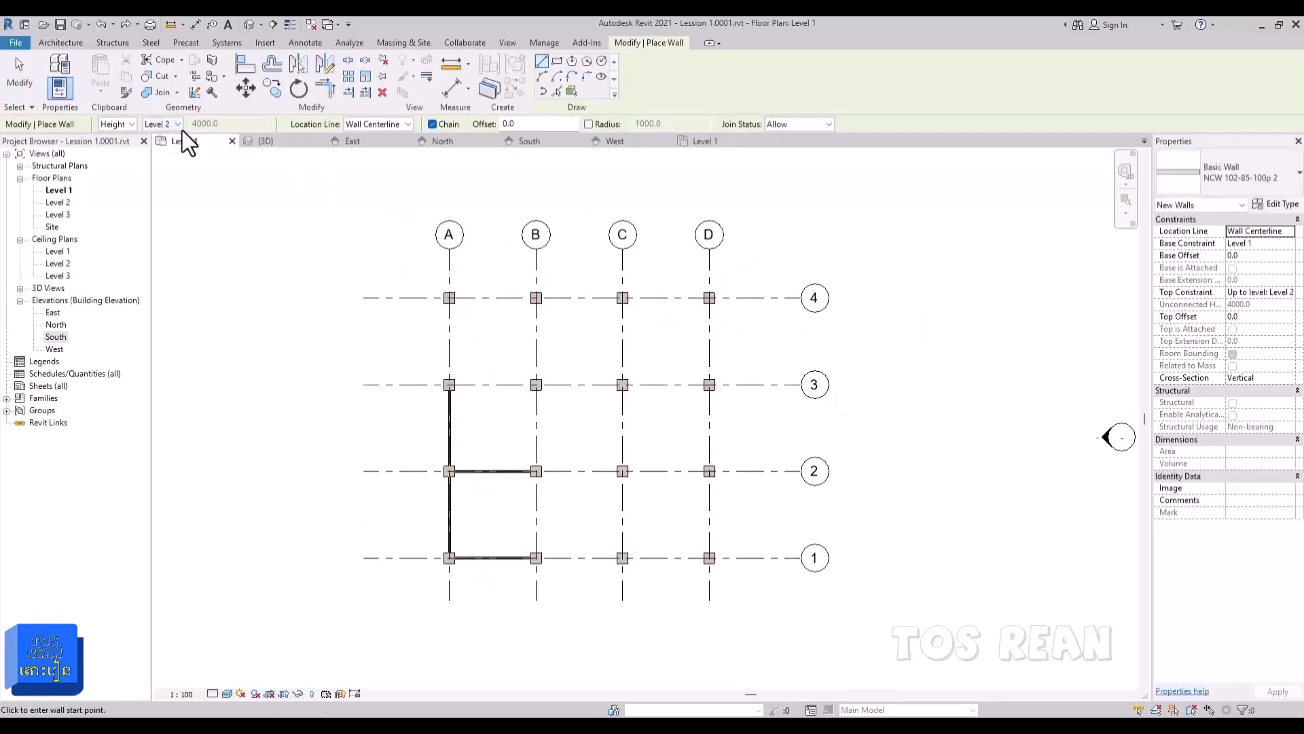
Step: Set the type of the new wall to Basic Wall Generic - 200mm
left_click(1278, 181)
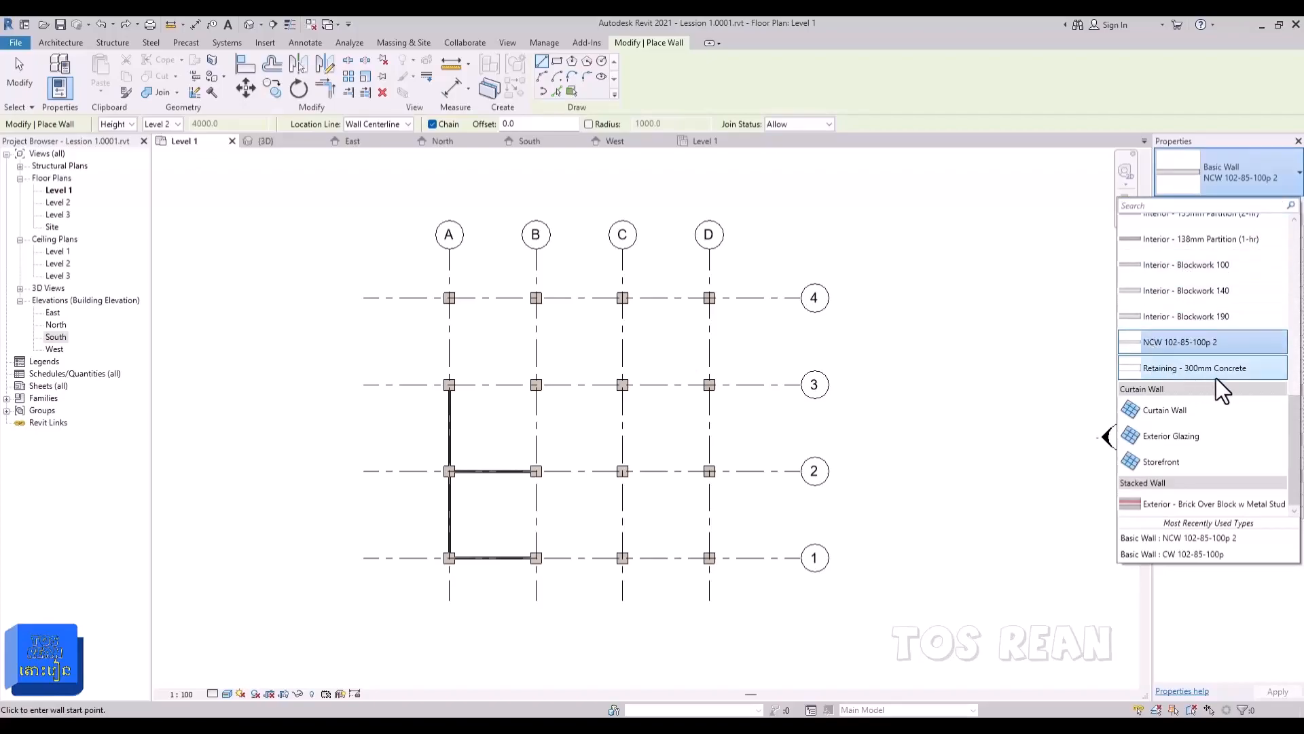
scroll(1215, 378, "up", 3)
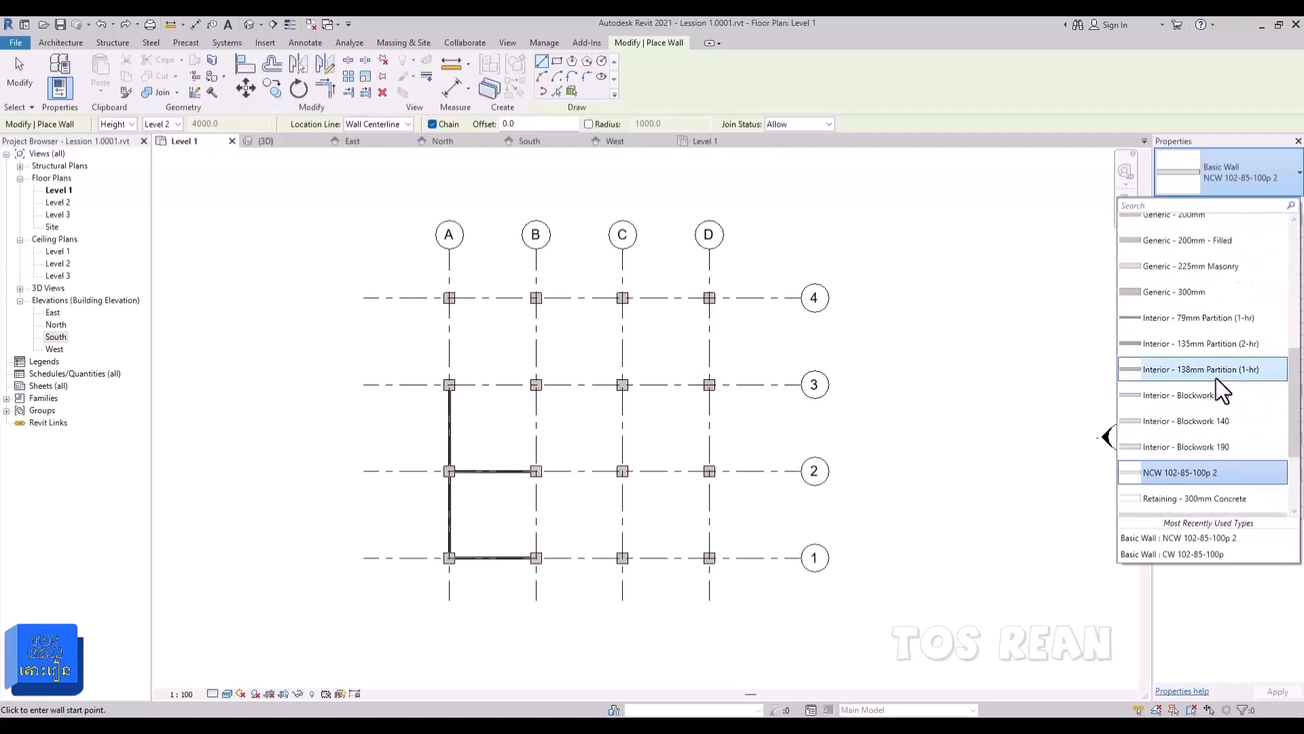
scroll(1215, 378, "up", 3)
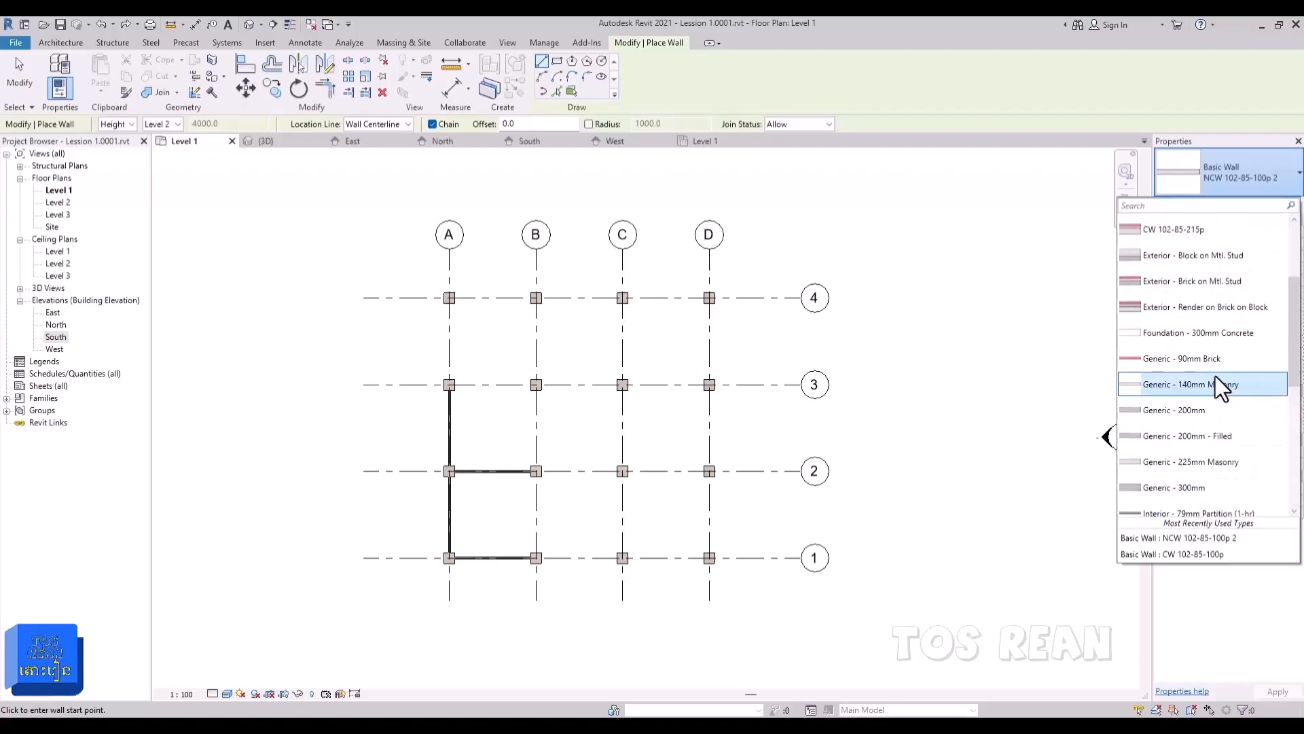
scroll(1216, 378, "up", 1)
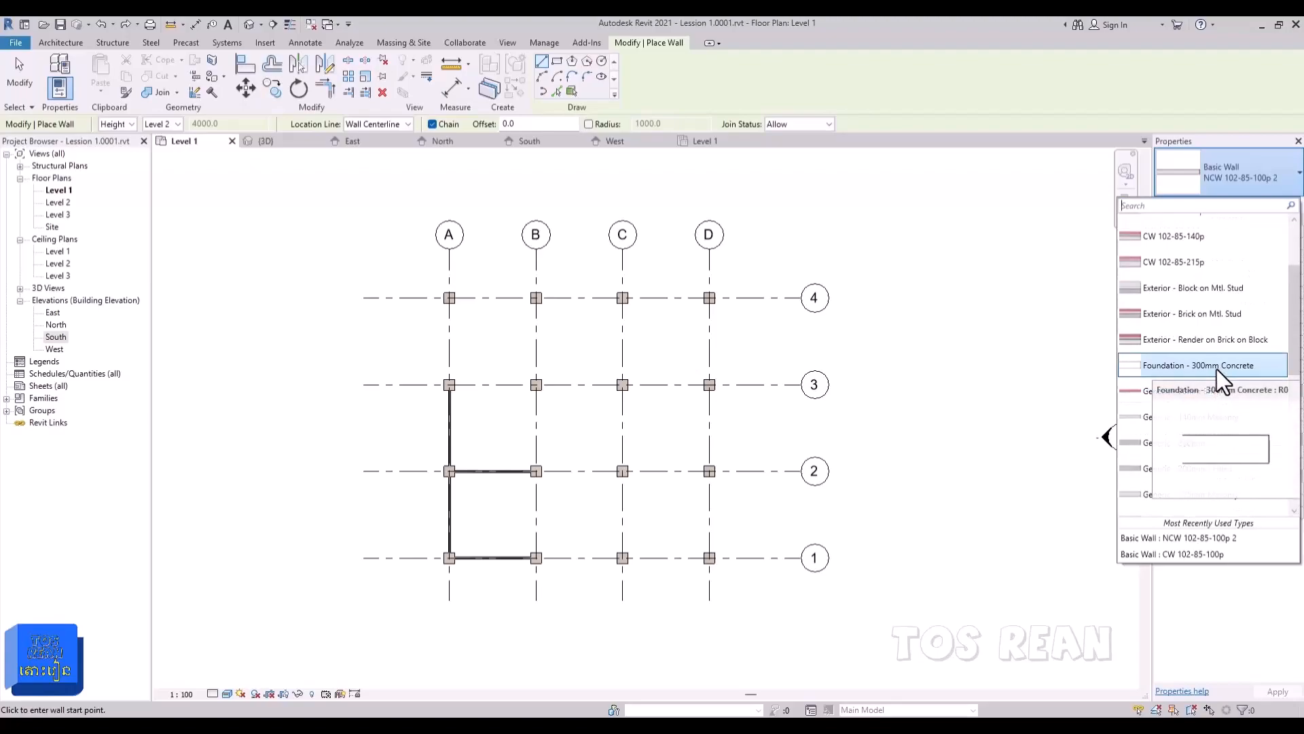
left_click(1221, 449)
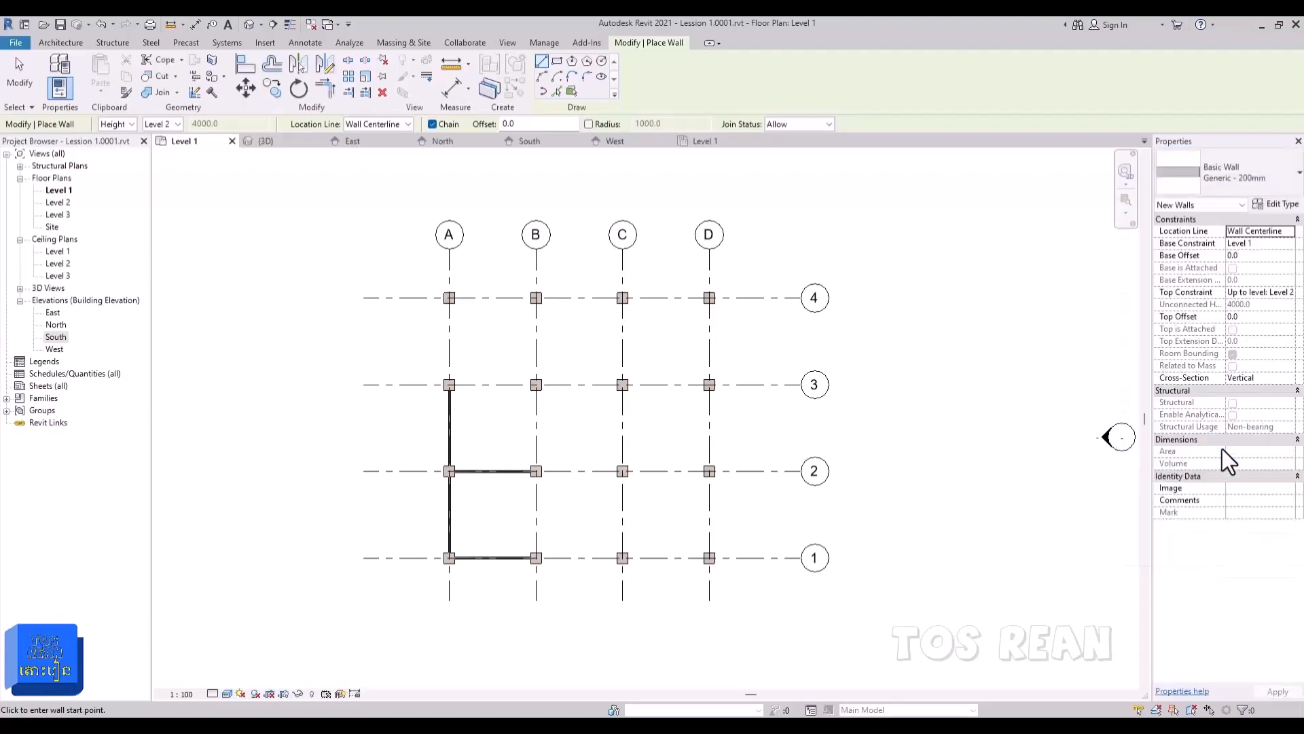
Step: Examine the layer assembly of the Generic - 200mm wall type and the materials available for its structure layer
left_click(1272, 208)
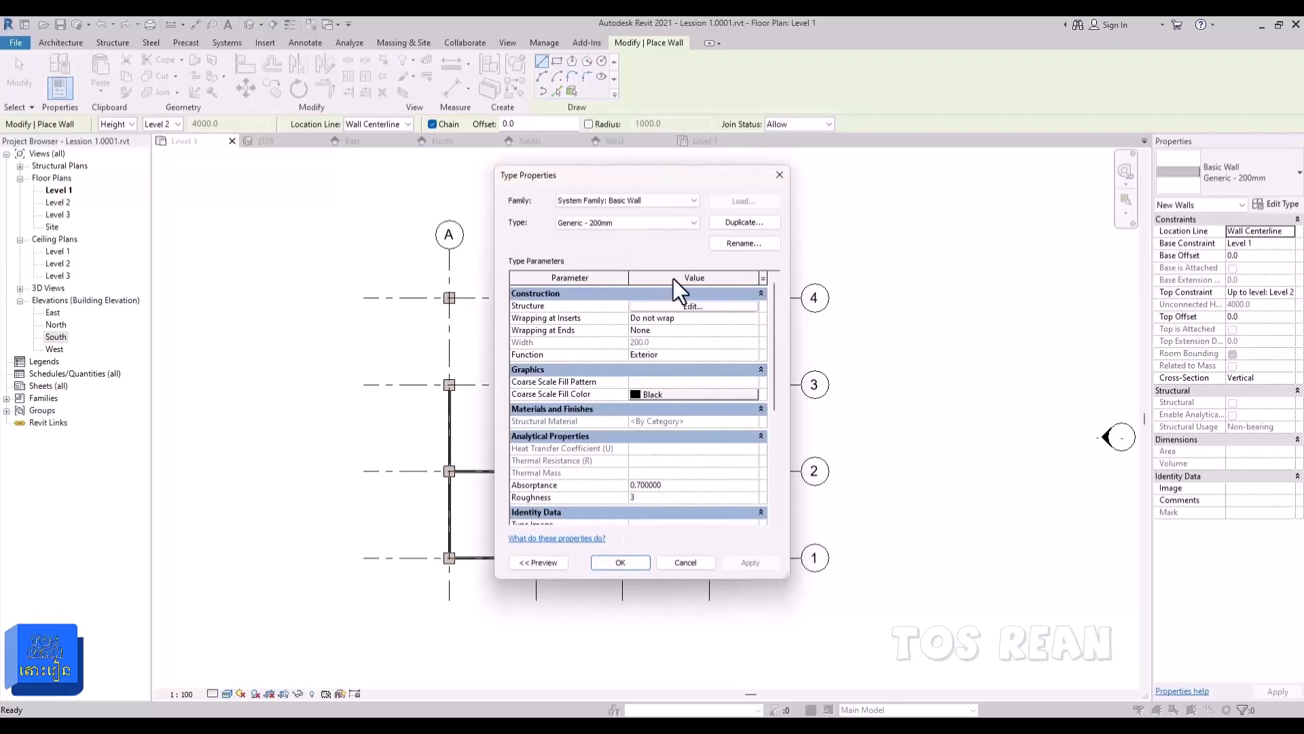
left_click(693, 306)
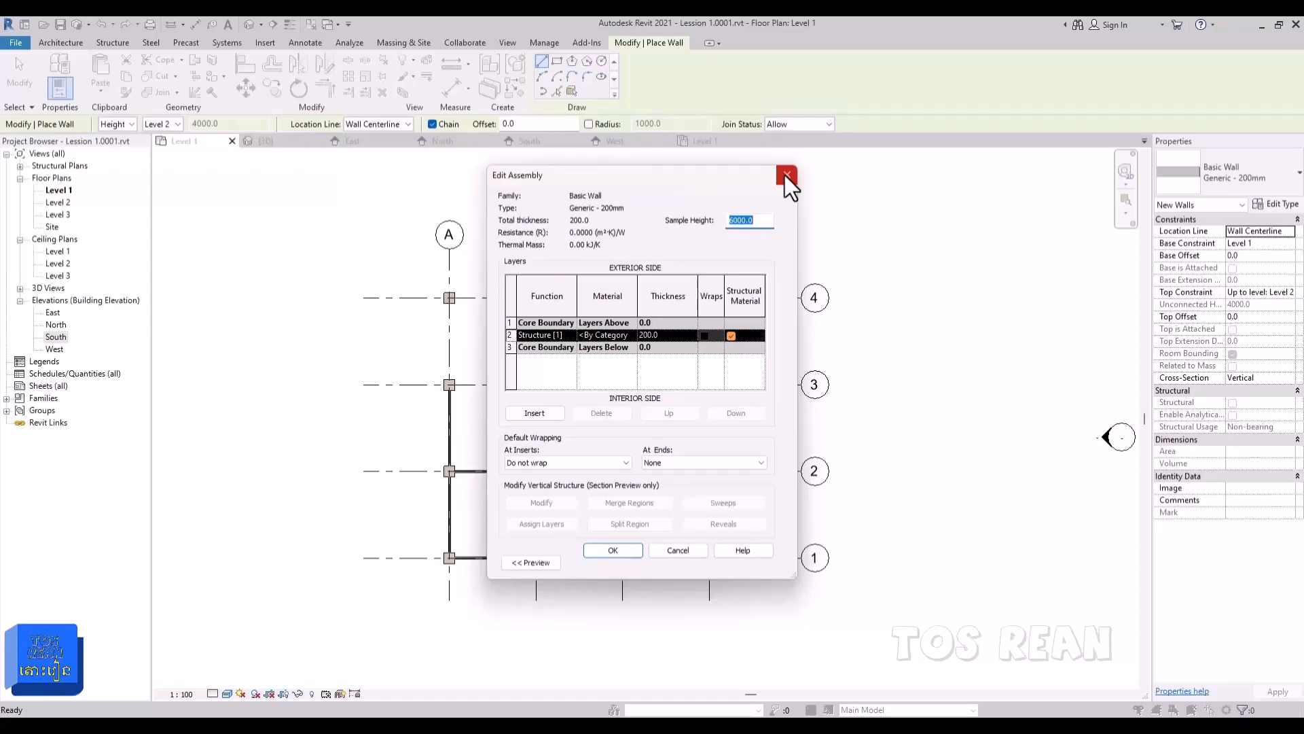
left_click(629, 337)
left_click(629, 336)
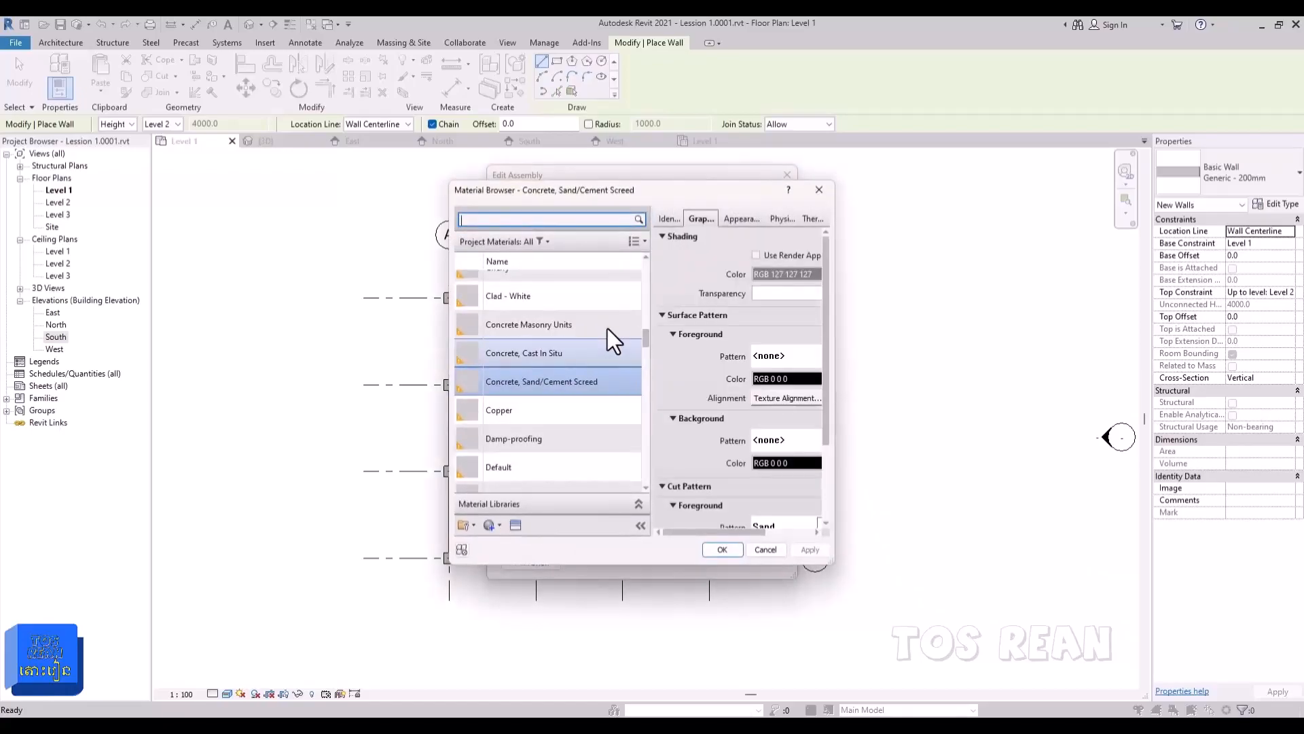
scroll(593, 336, "down", 2)
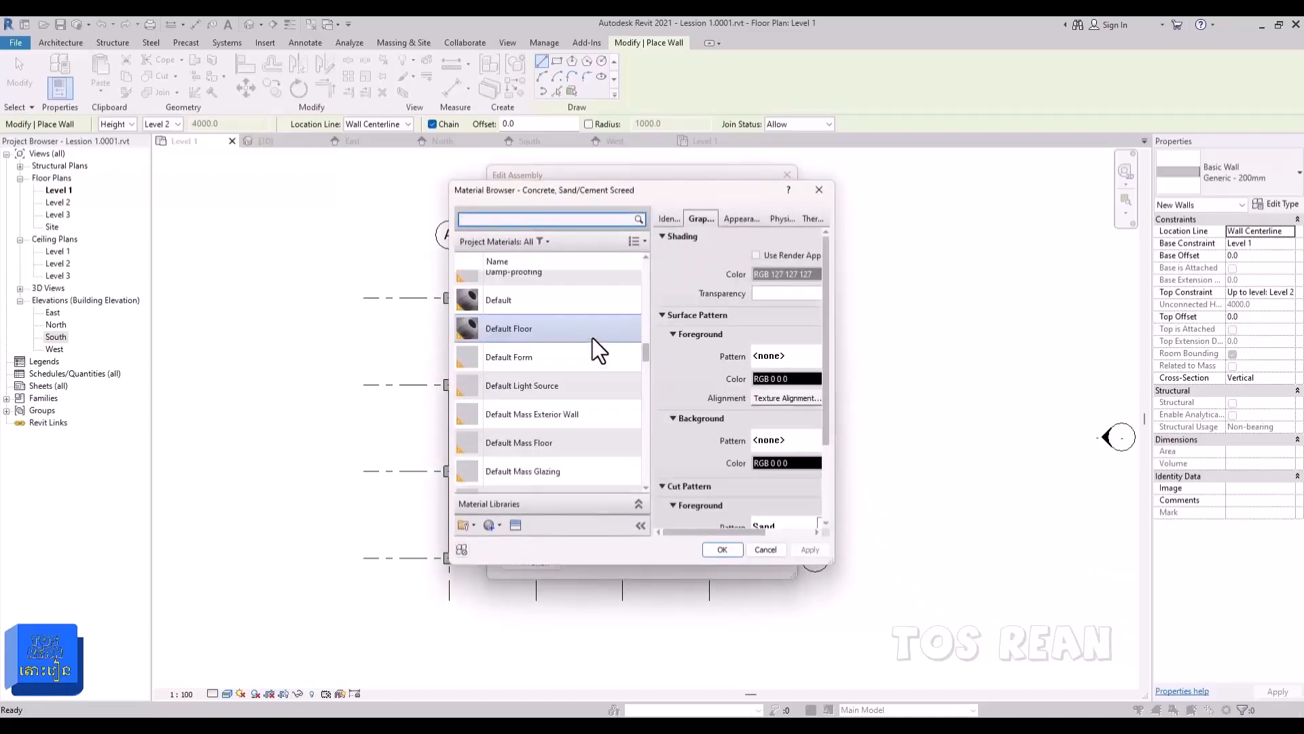
left_click(818, 191)
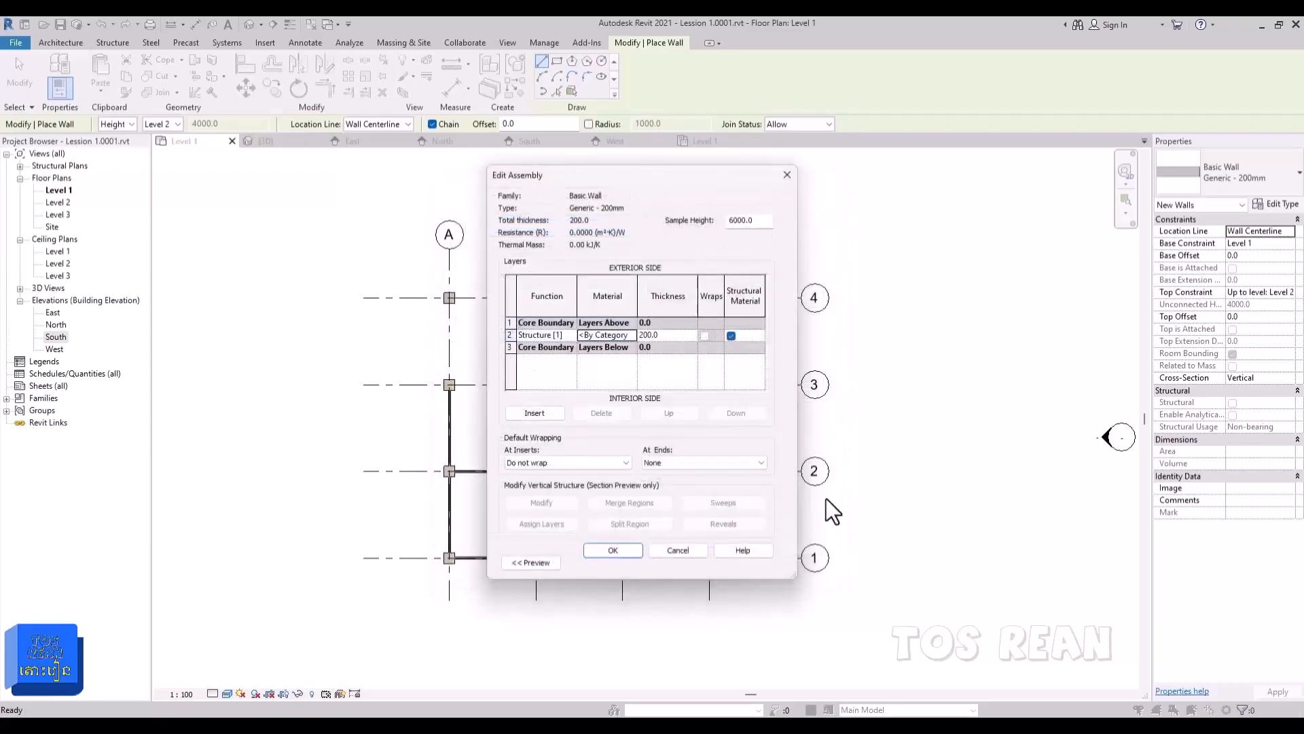
left_click(683, 550)
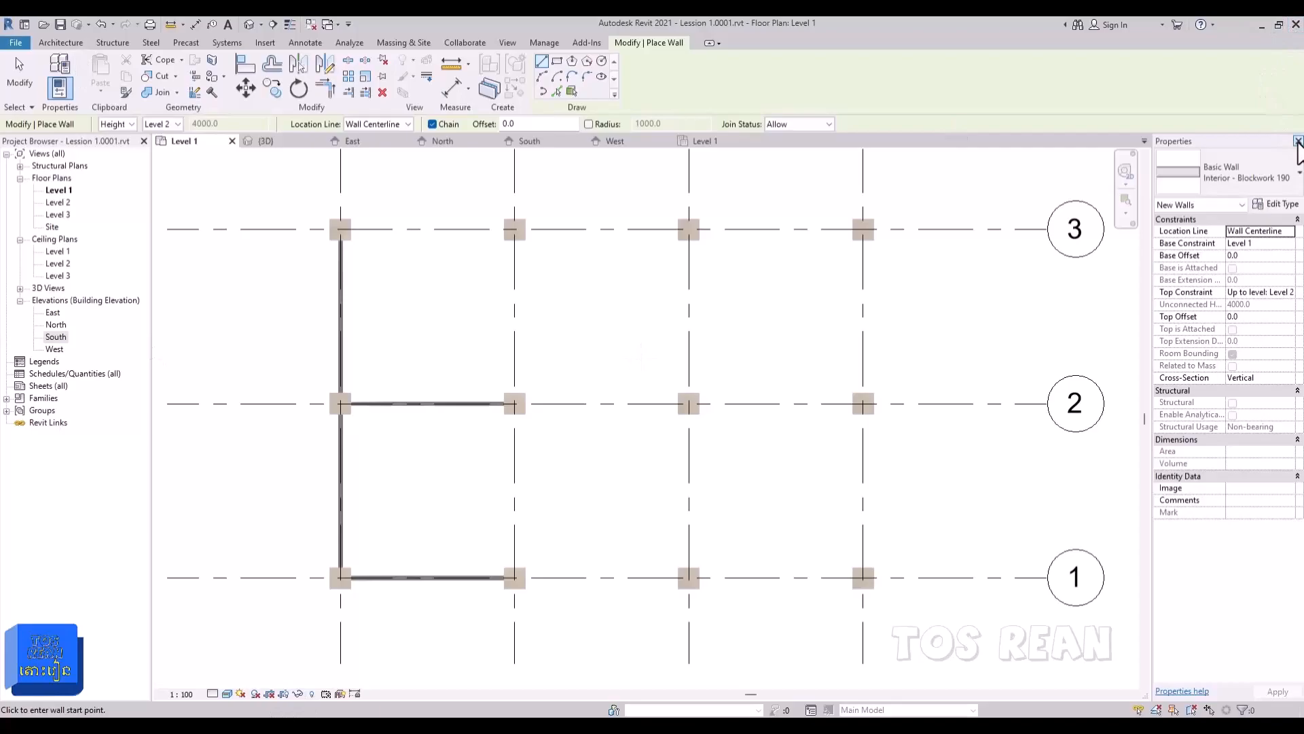
left_click(1297, 141)
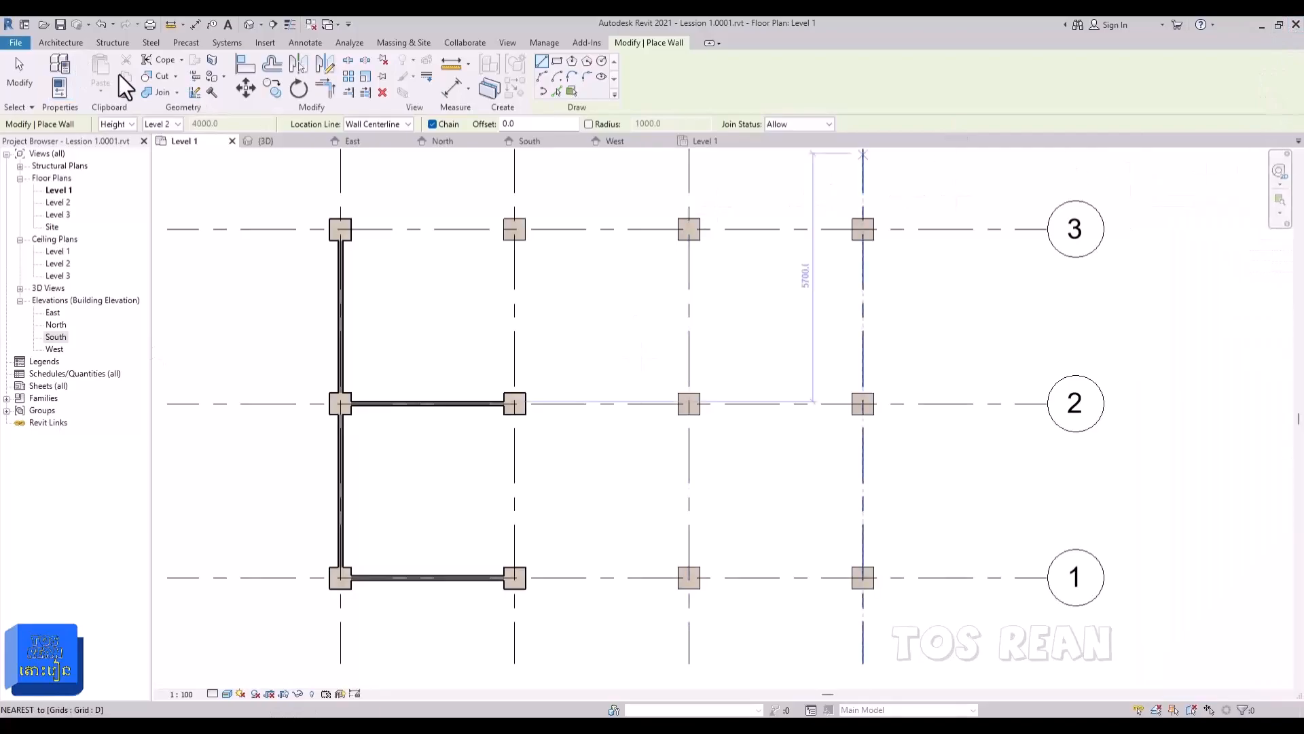
left_click(61, 42)
left_click(56, 87)
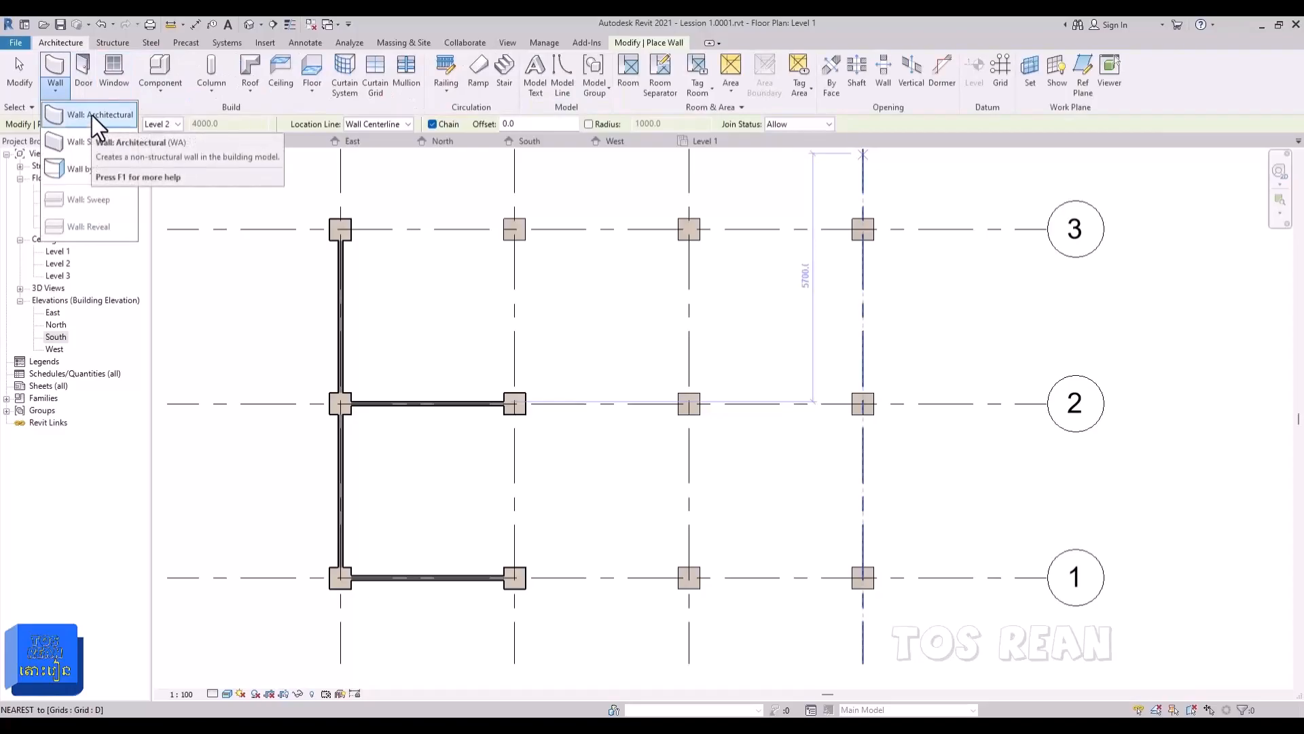
left_click(92, 114)
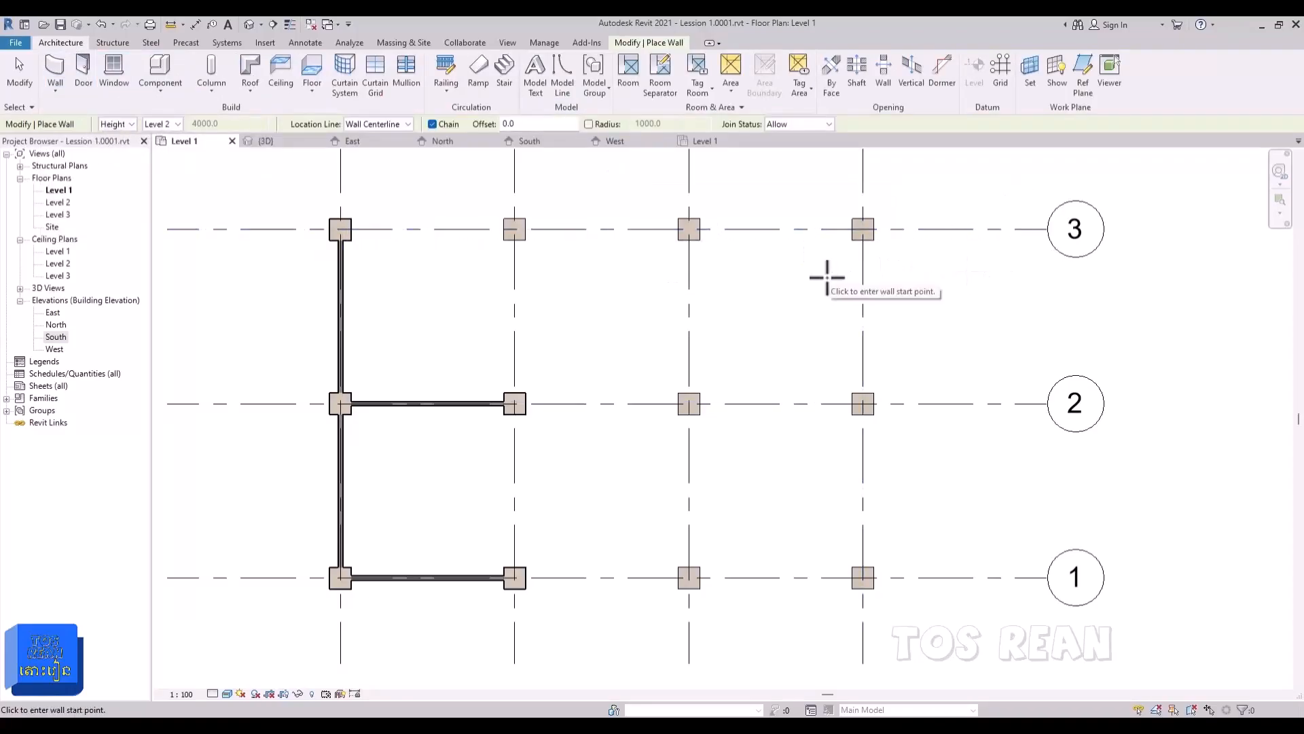
key("Escape")
key("Escape")
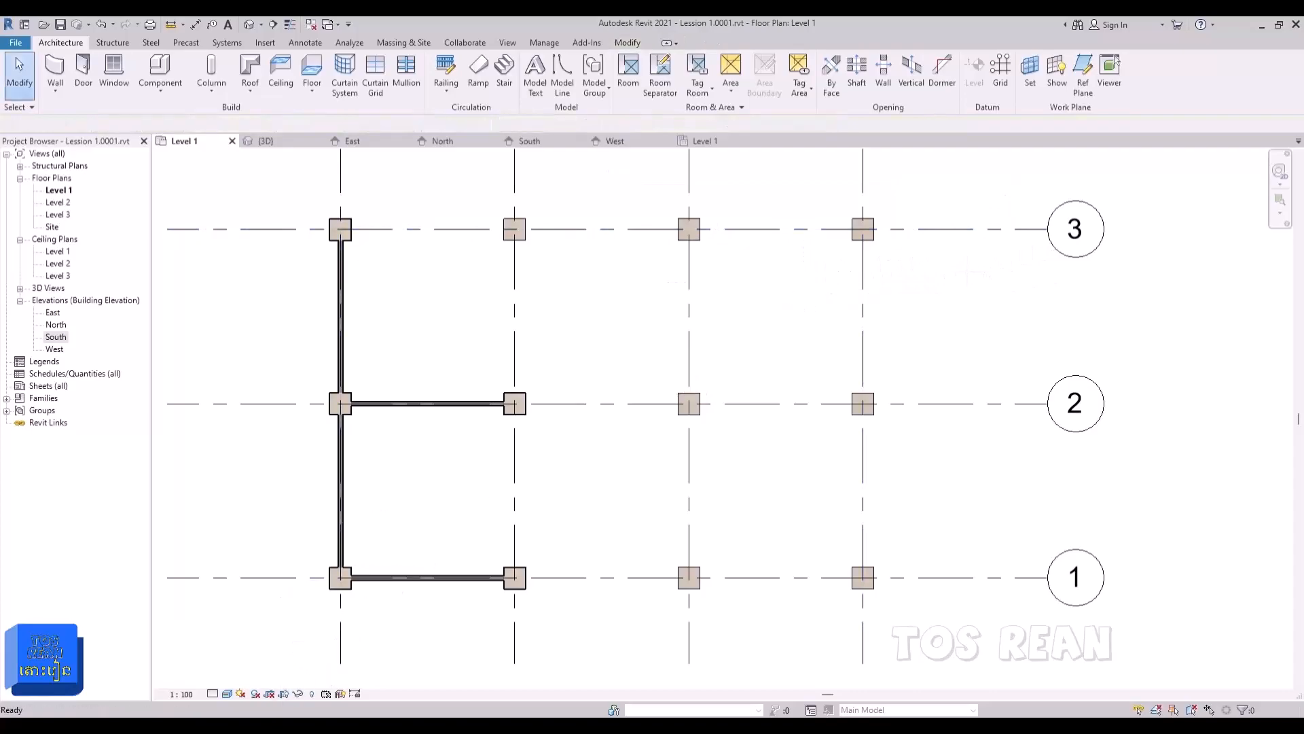
Step: Start placing an architectural wall and display the Properties palette
left_click(57, 92)
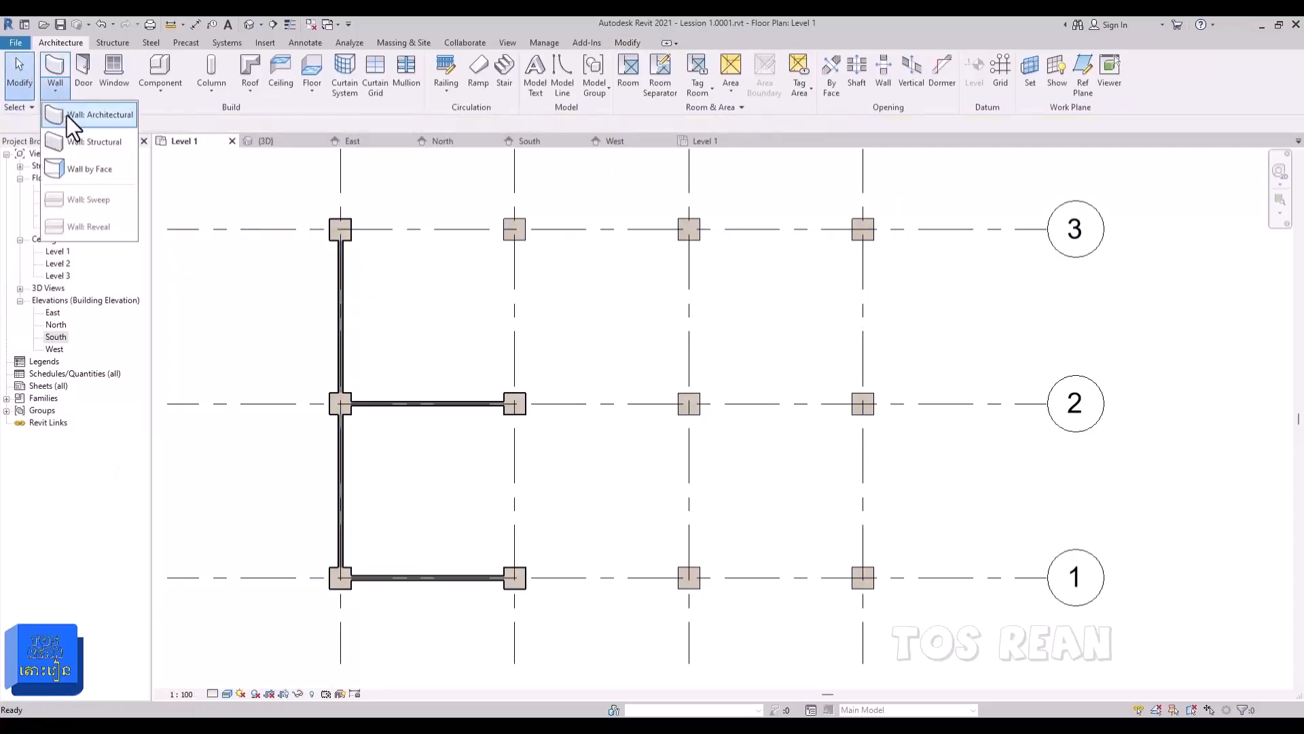
left_click(66, 115)
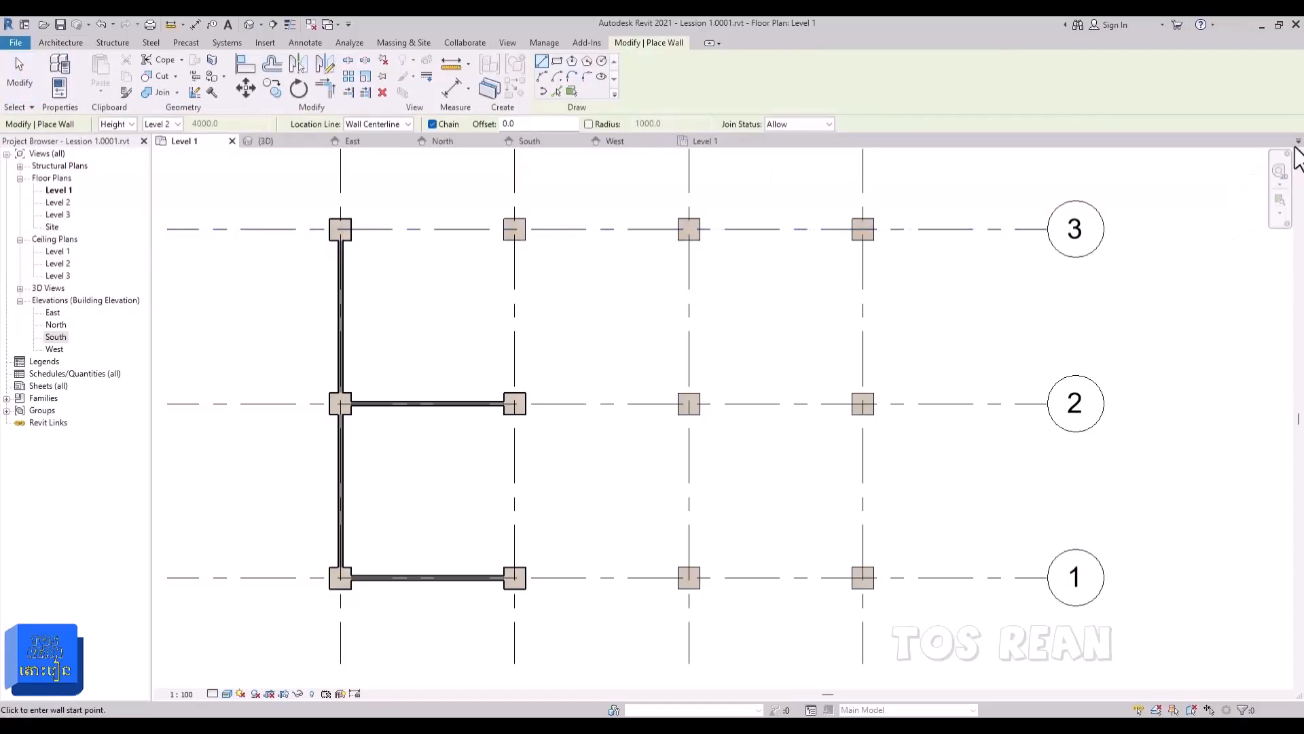
left_click(1298, 141)
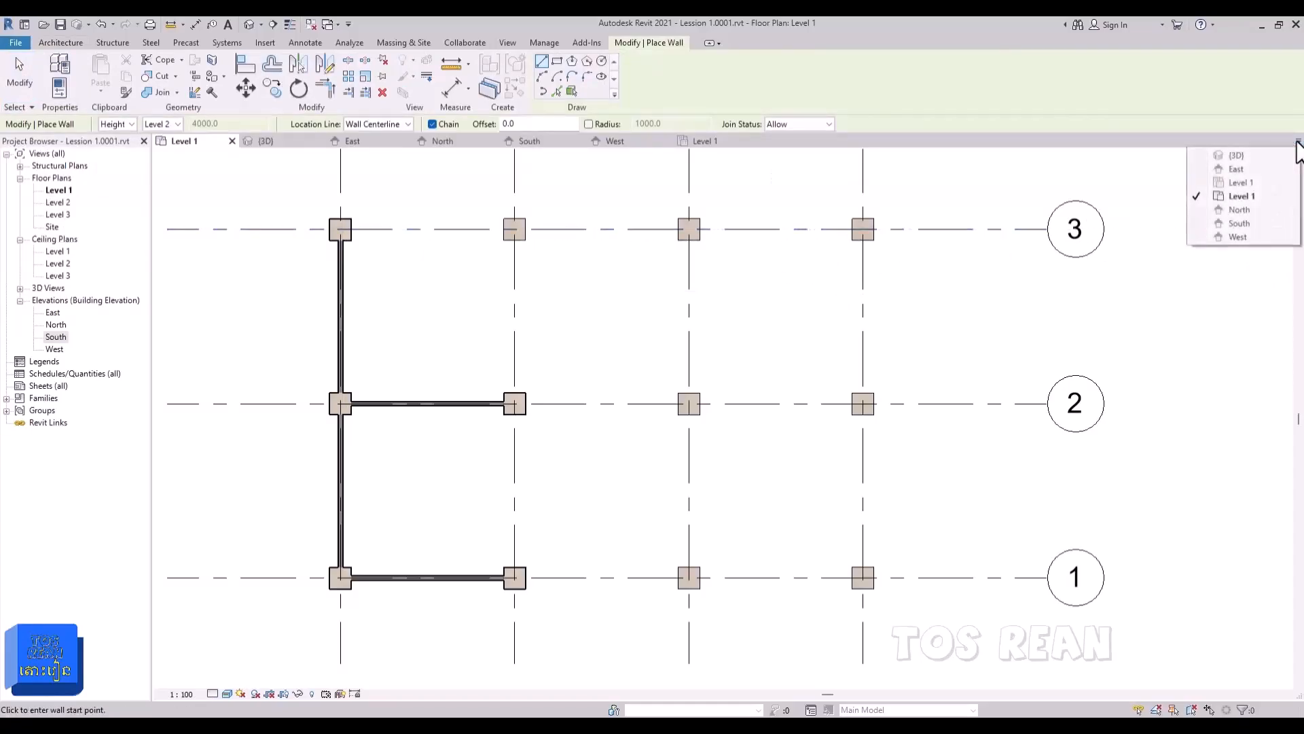
left_click(60, 80)
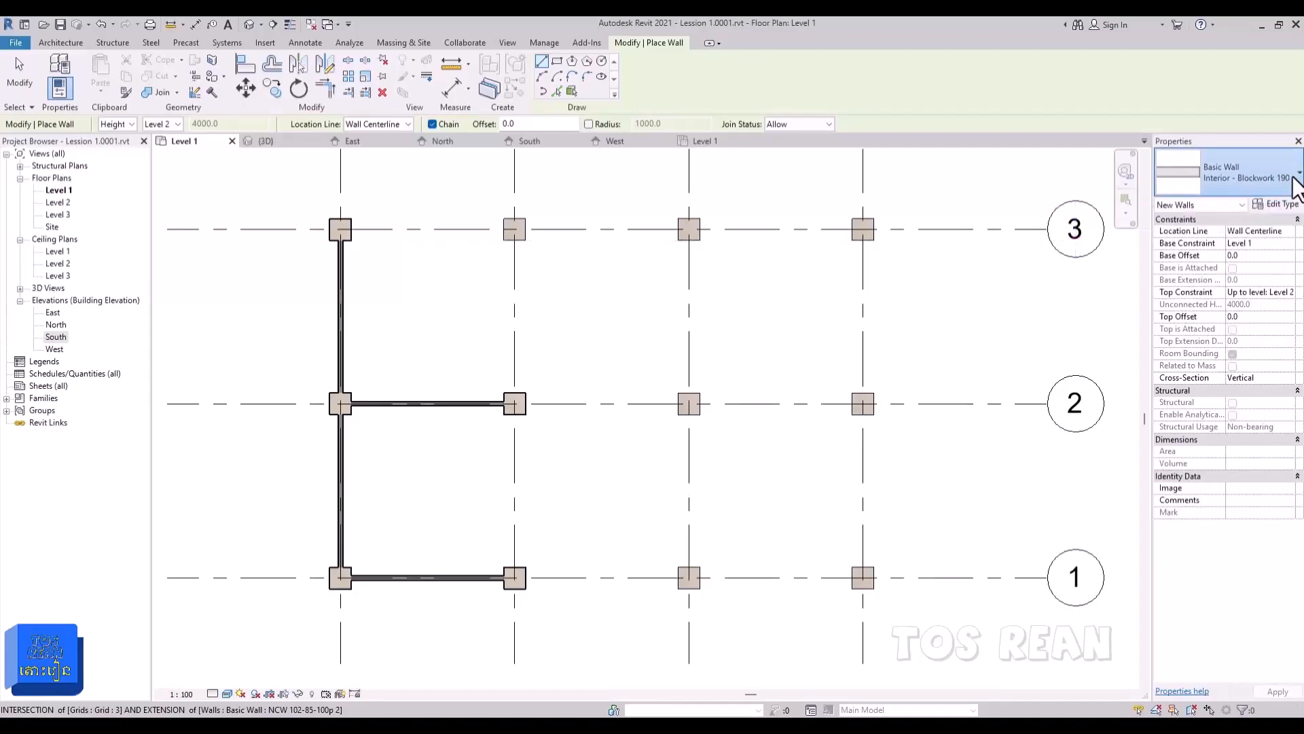
Step: Duplicate the Basic Wall type Interior - Blockwork 190 under the name Interior - Blockwork 200
left_click(1296, 182)
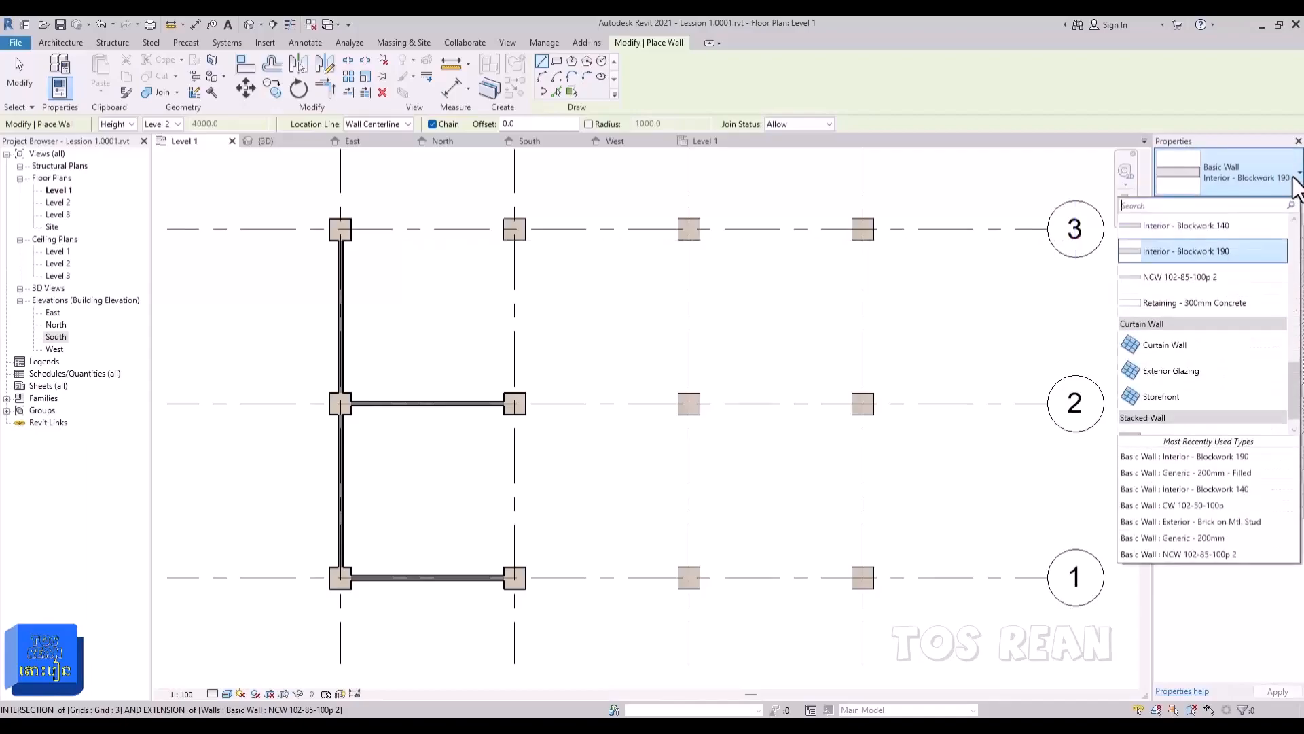
left_click(1245, 253)
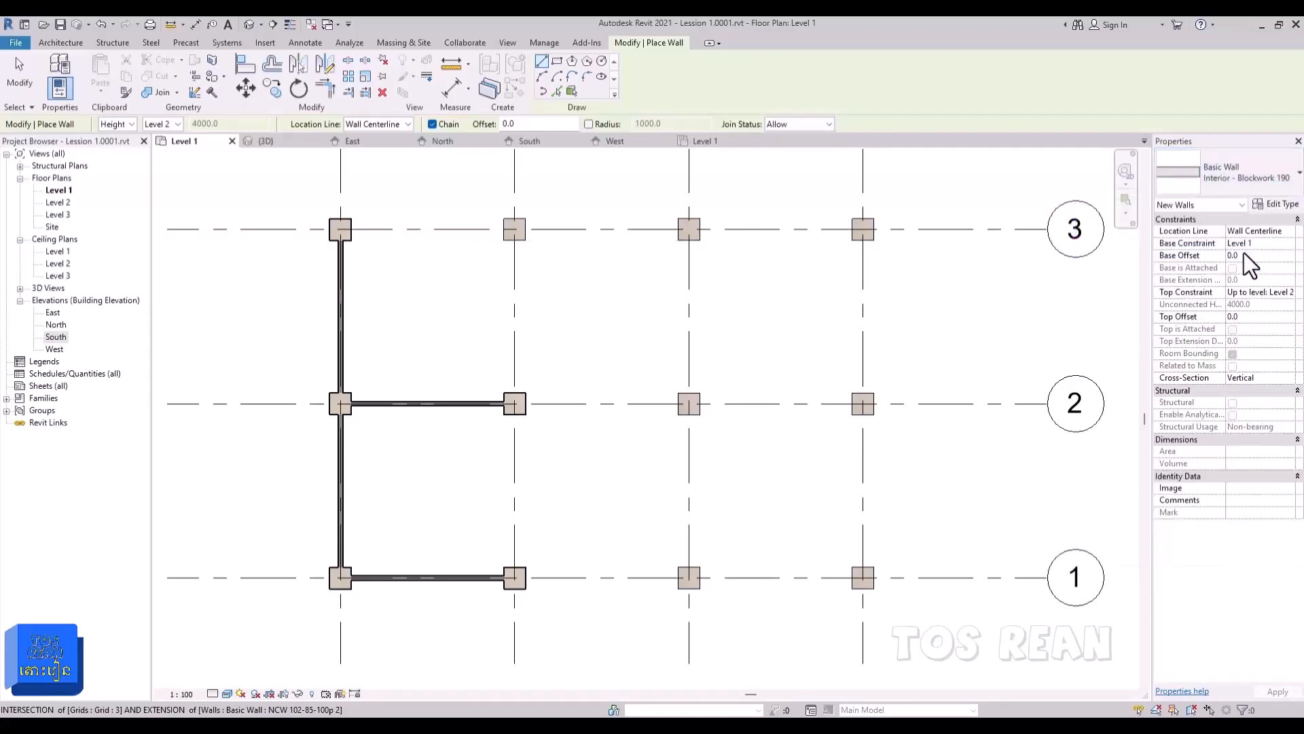
left_click(1278, 204)
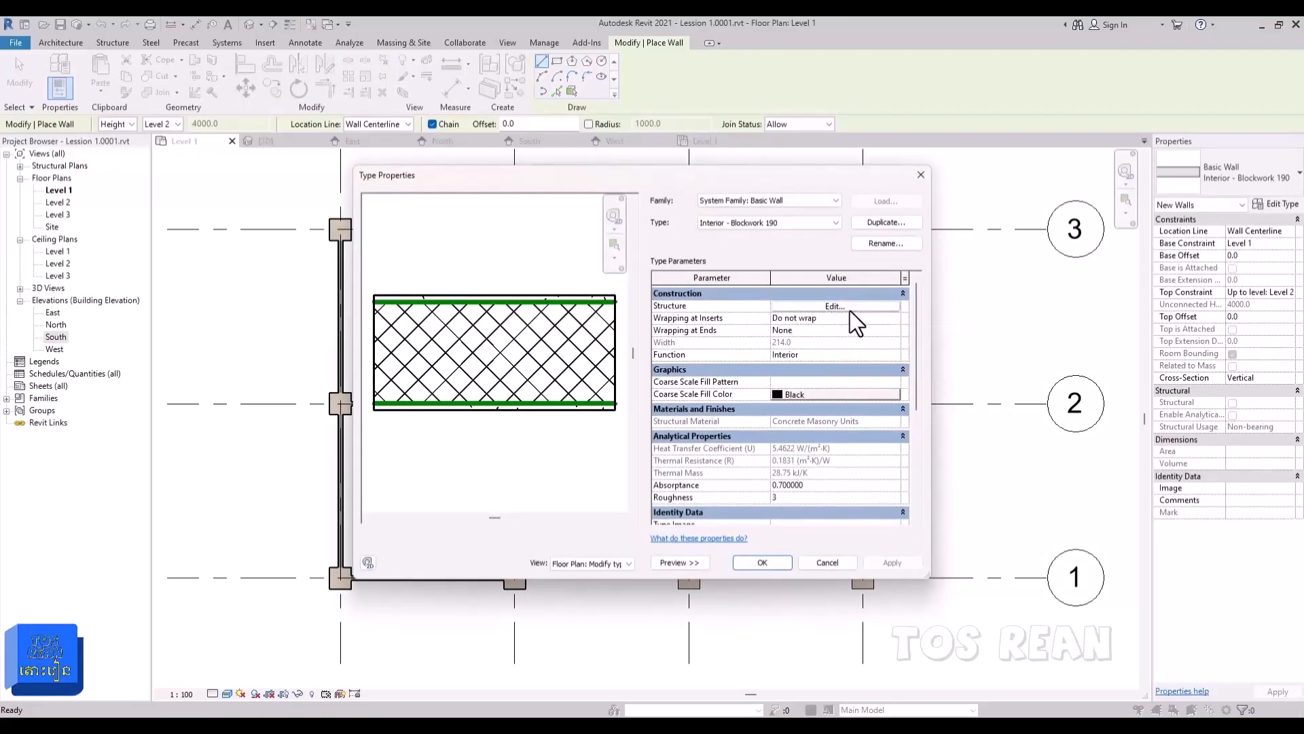
left_click(885, 223)
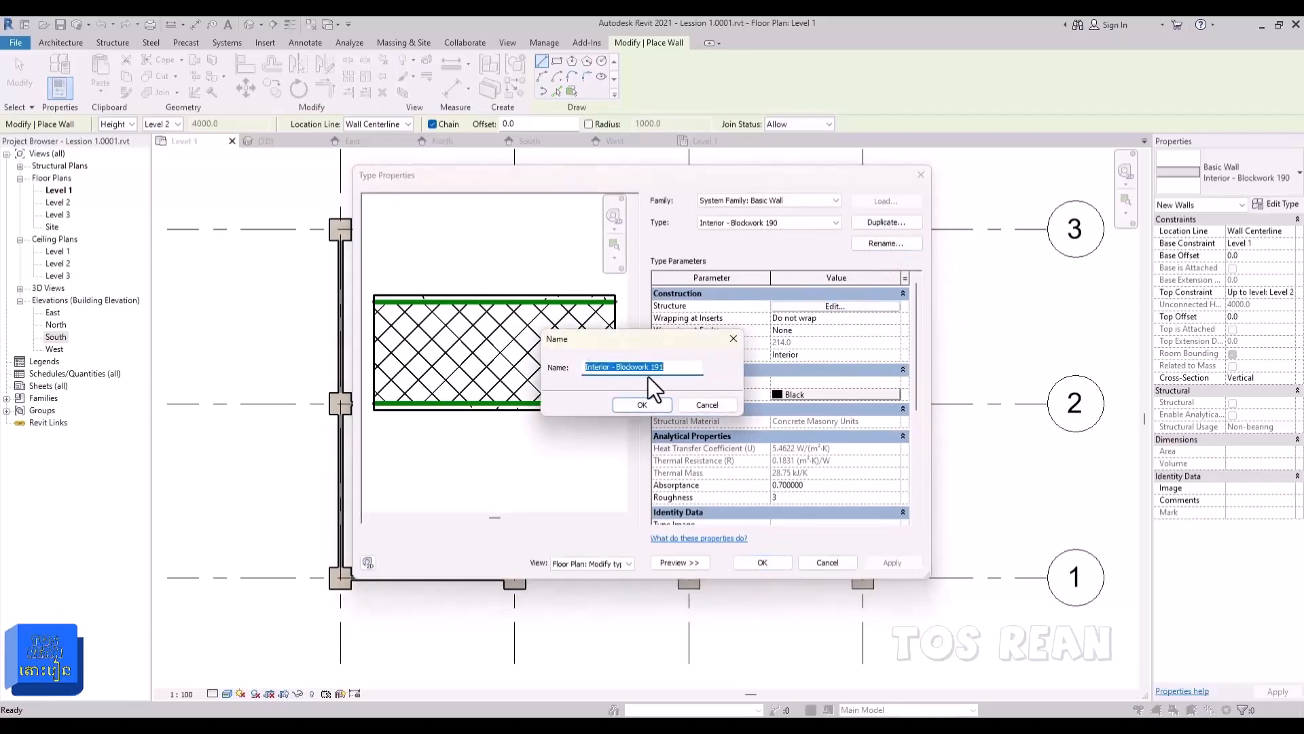
left_click(611, 368)
left_click(679, 368)
key("BackSpace")
key("BackSpace")
type("200")
left_click(640, 410)
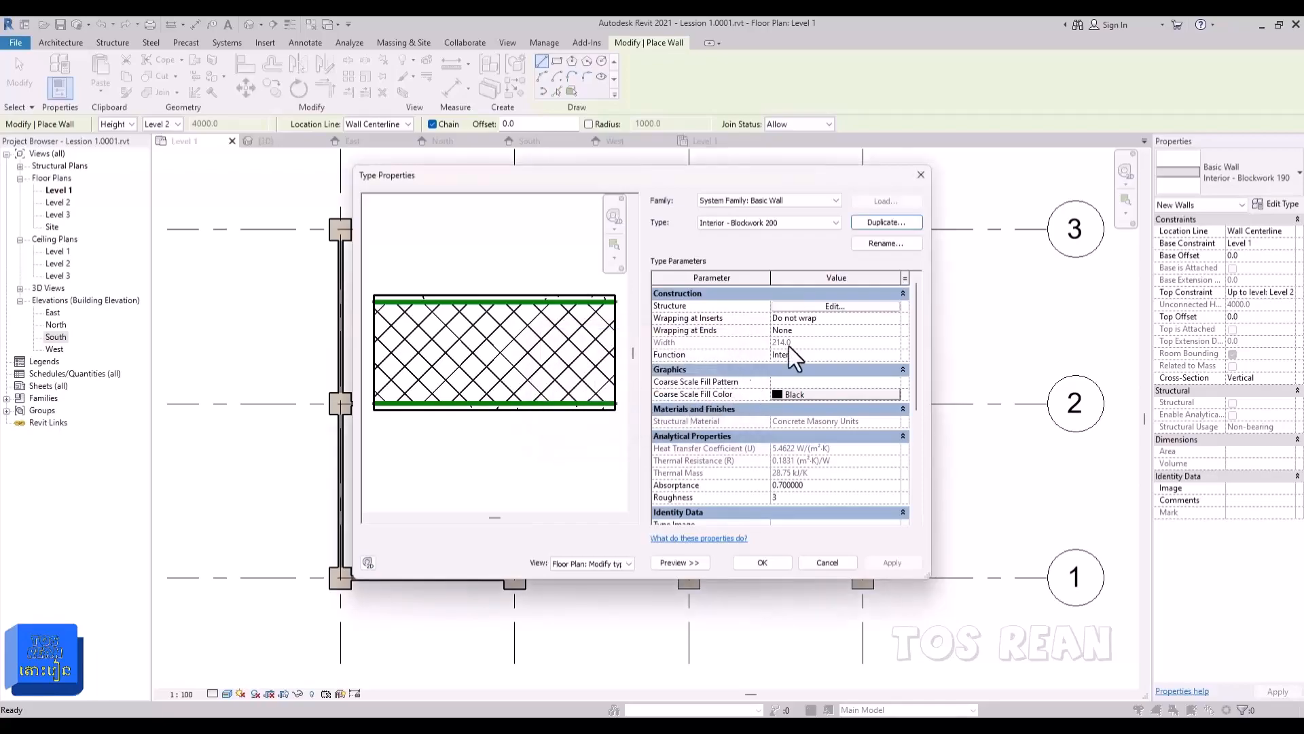
Step: Open the layer assembly of Interior - Blockwork 200 and examine the materials available for its exterior-side finish layer
left_click(833, 306)
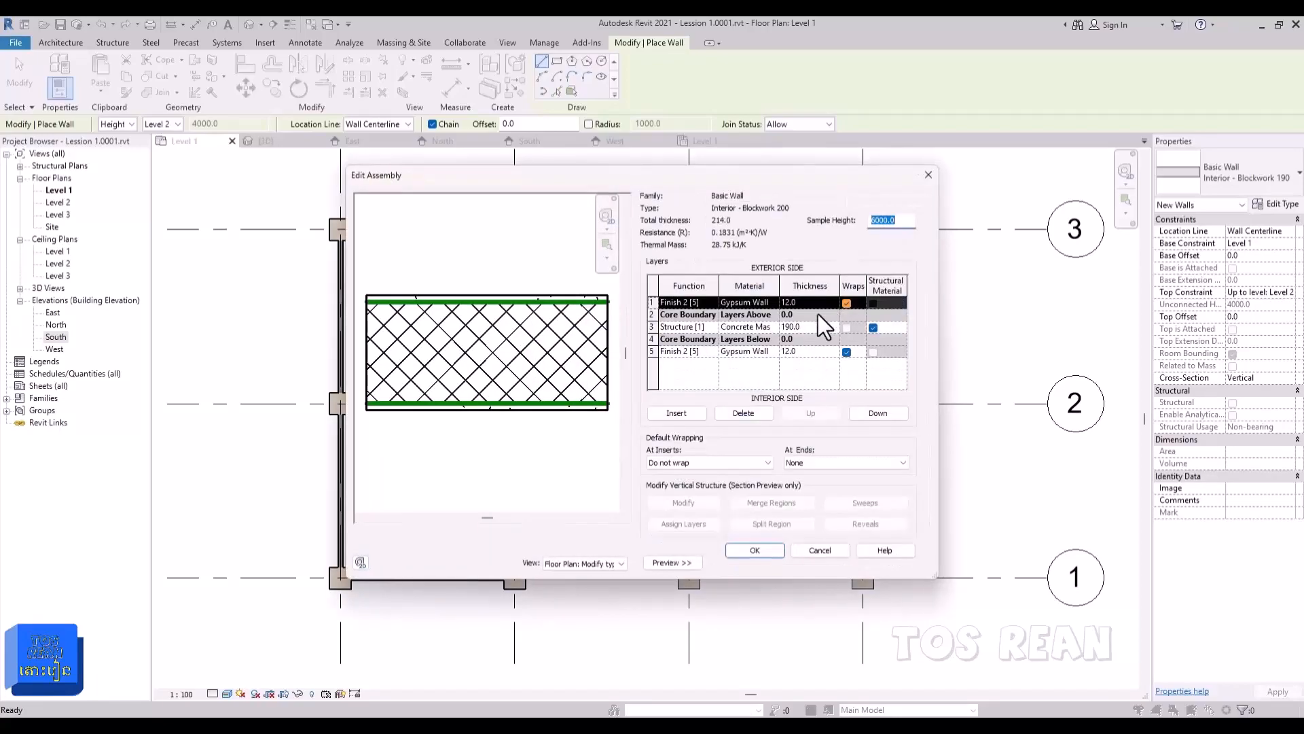
left_click(760, 303)
left_click(772, 302)
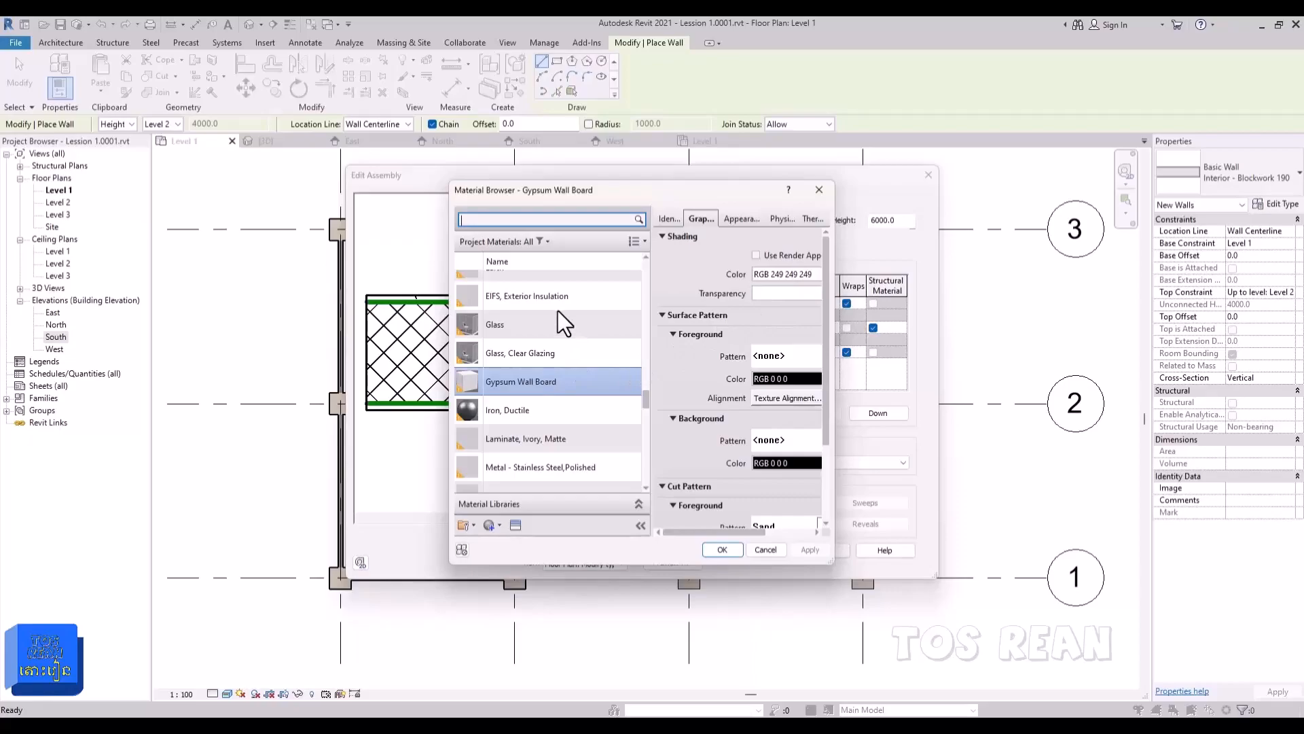
scroll(557, 311, "up", 3)
scroll(557, 311, "up", 5)
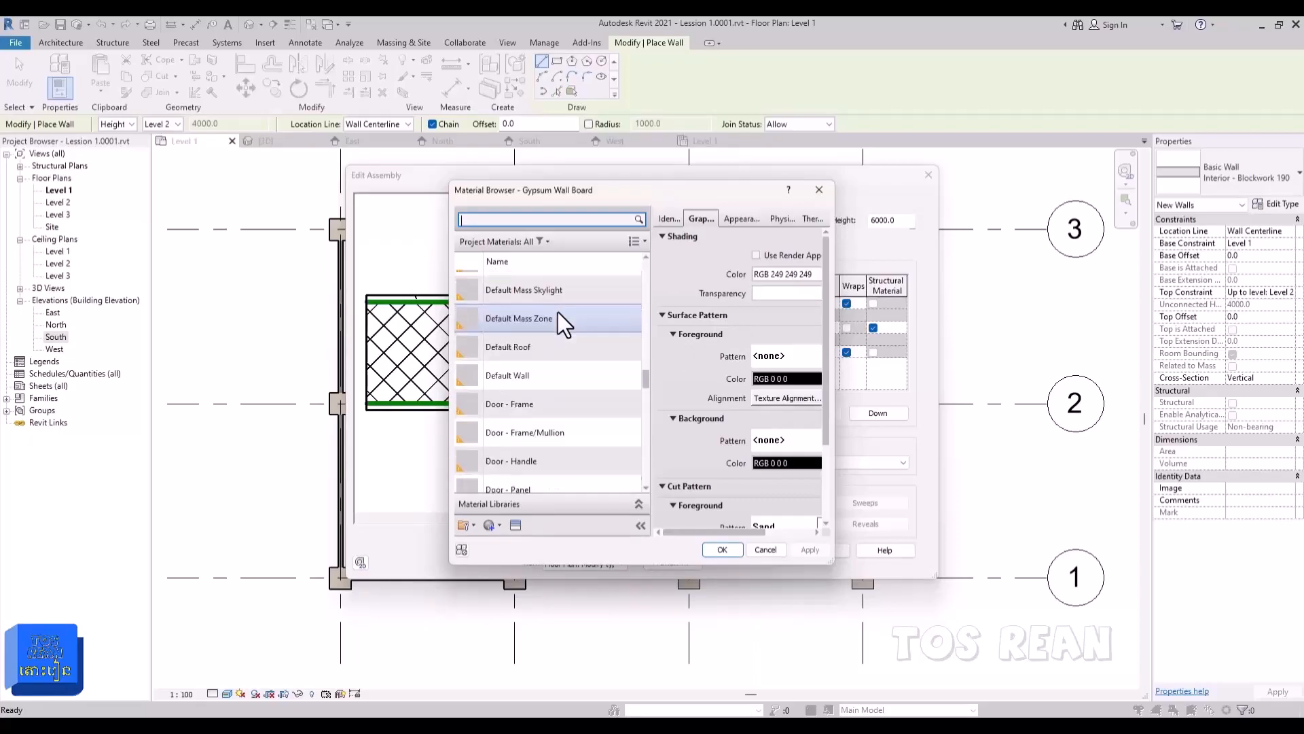
scroll(557, 312, "up", 10)
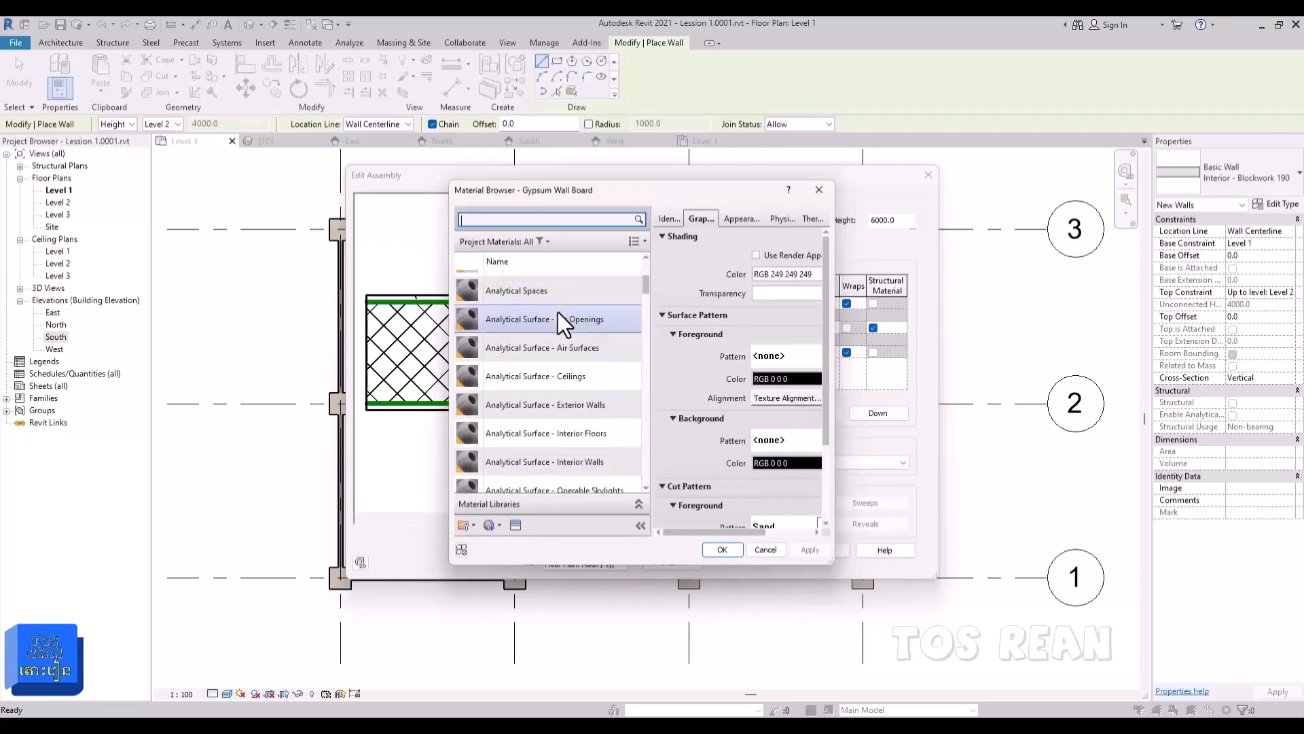
scroll(557, 314, "down", 20)
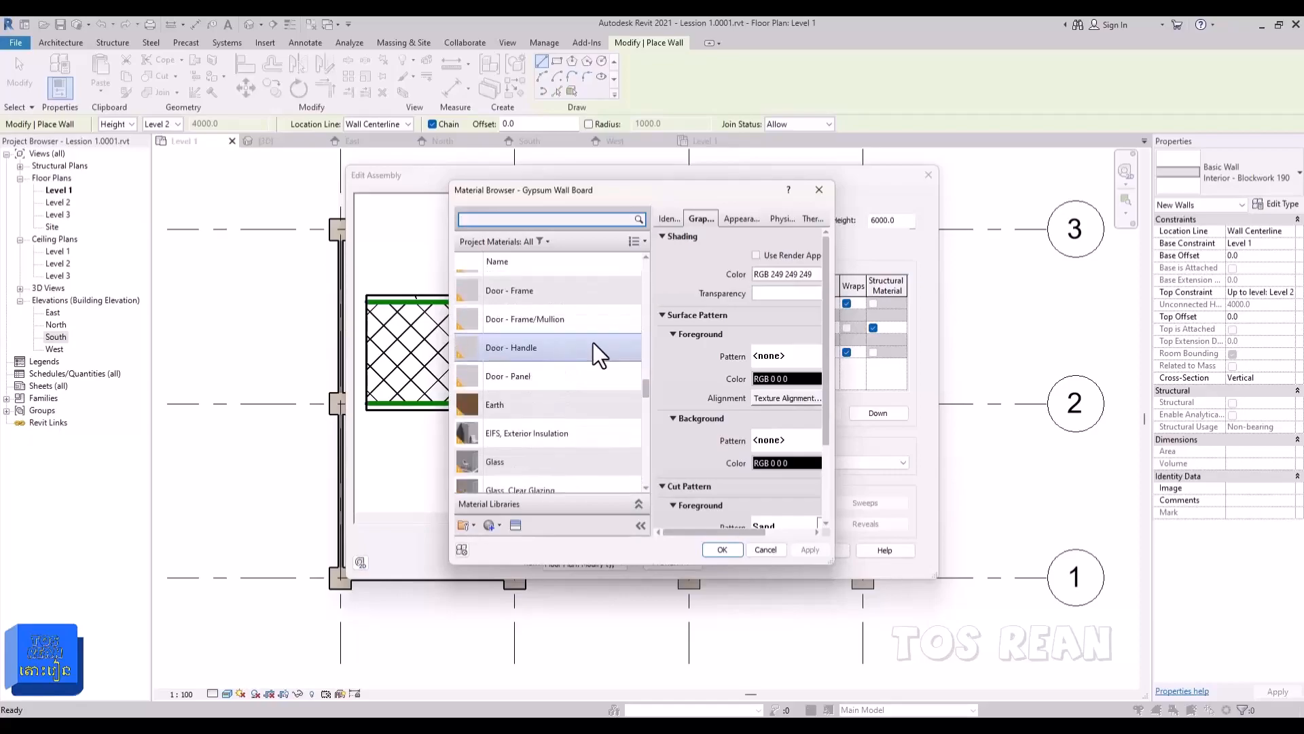
scroll(578, 358, "down", 8)
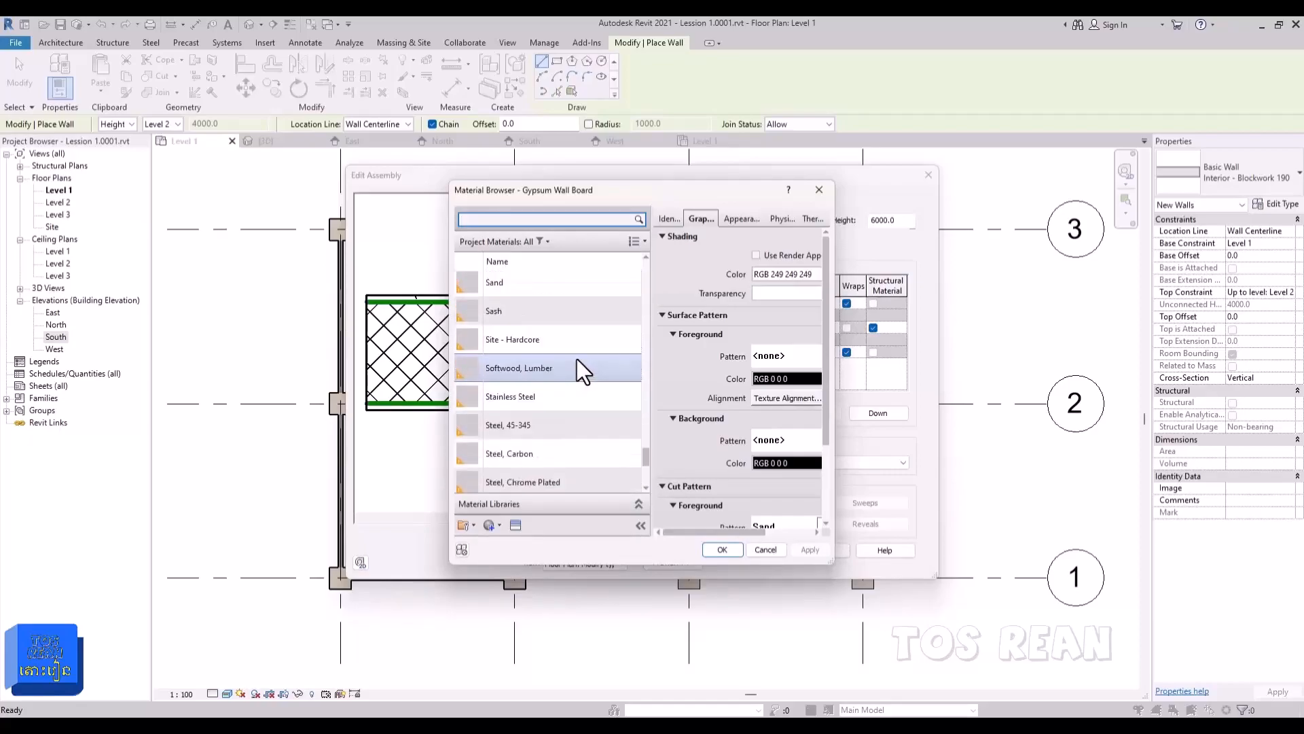
scroll(577, 359, "down", 2)
scroll(576, 358, "up", 10)
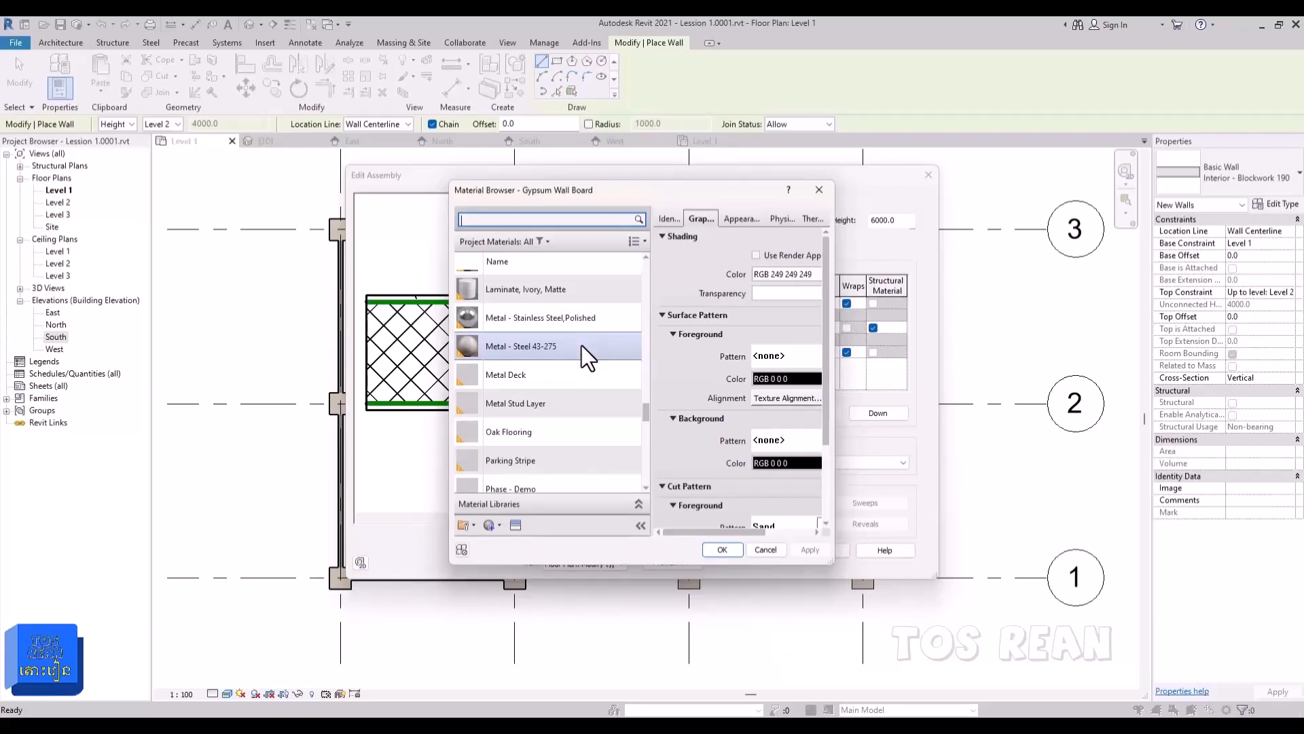
scroll(582, 345, "up", 1)
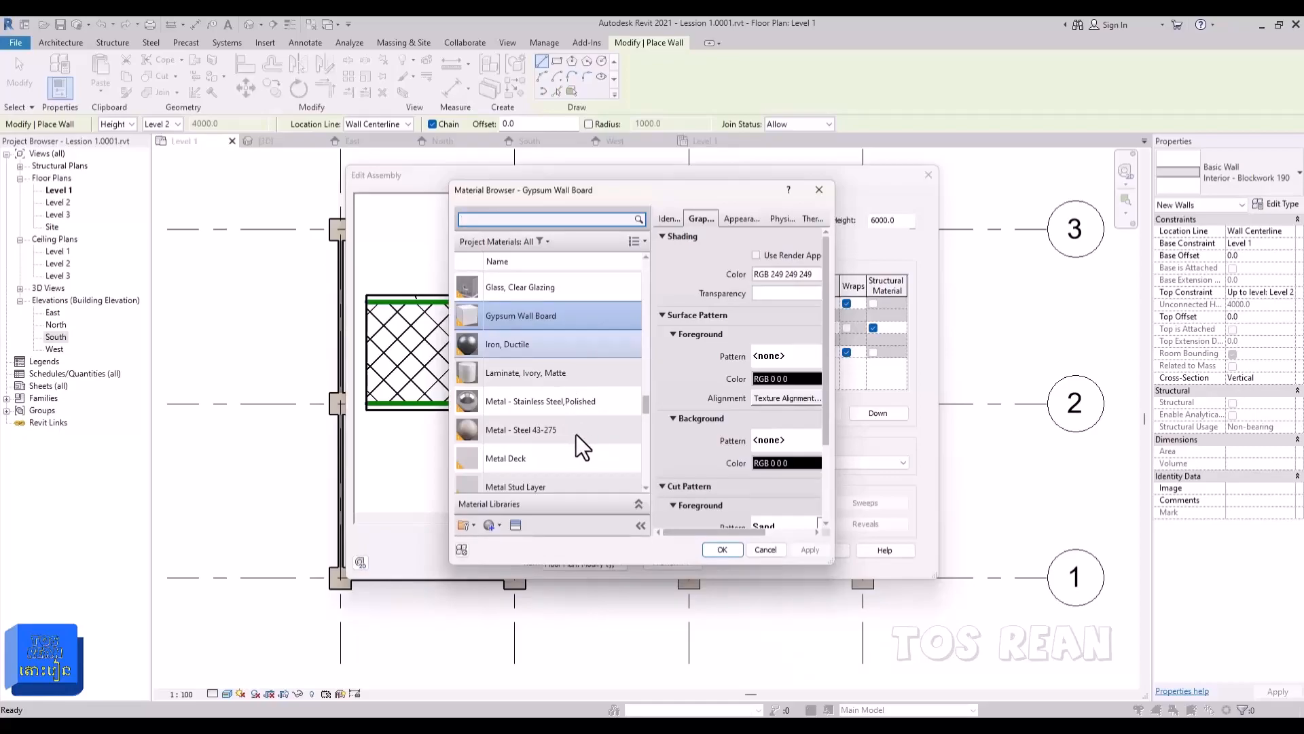
scroll(576, 435, "down", 1)
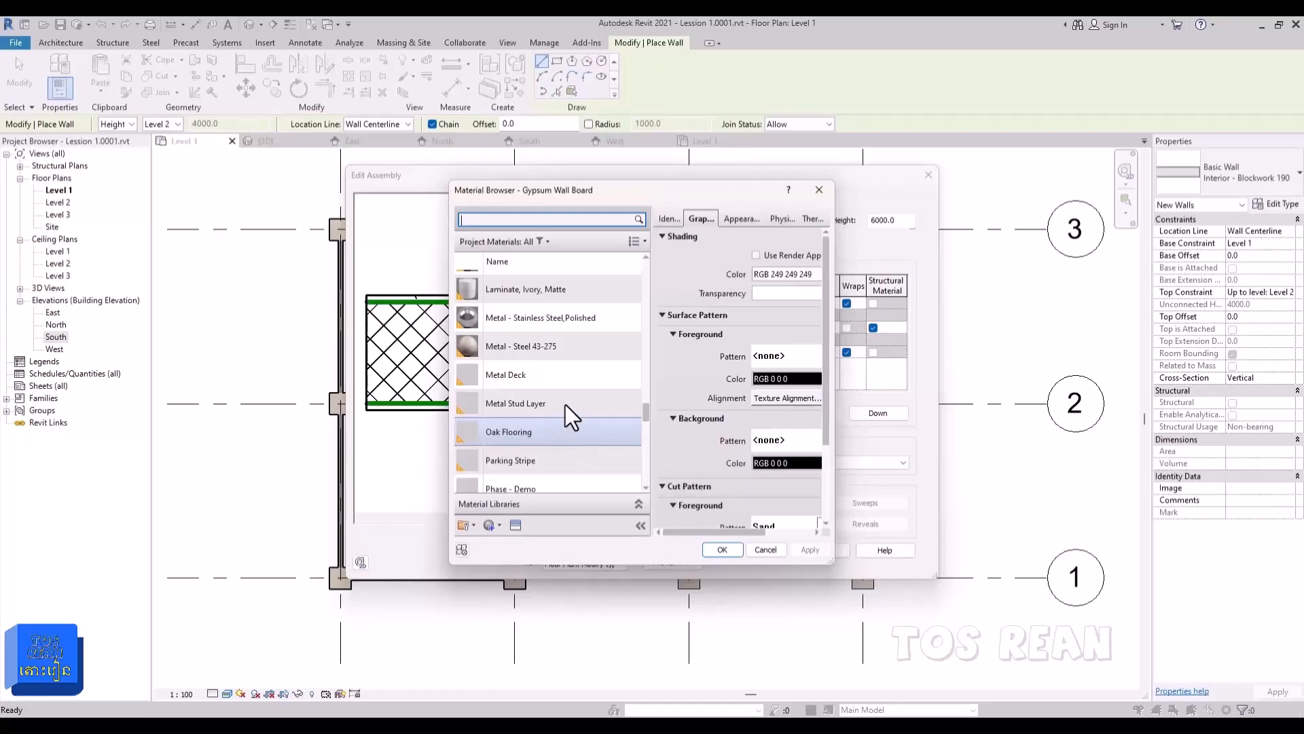
scroll(566, 404, "up", 2)
scroll(565, 405, "down", 3)
scroll(565, 405, "down", 5)
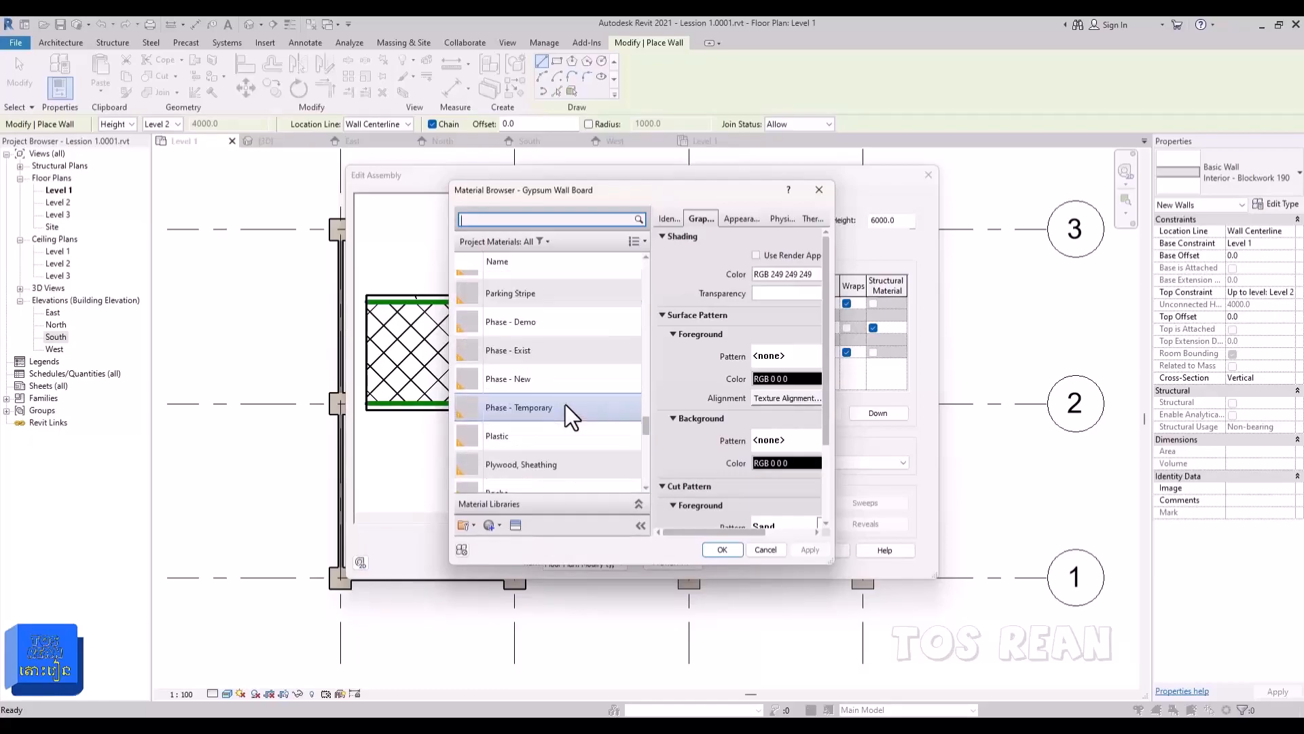
Step: Search the project materials for "MORTA", clear the search and look through the full material list
type("MO")
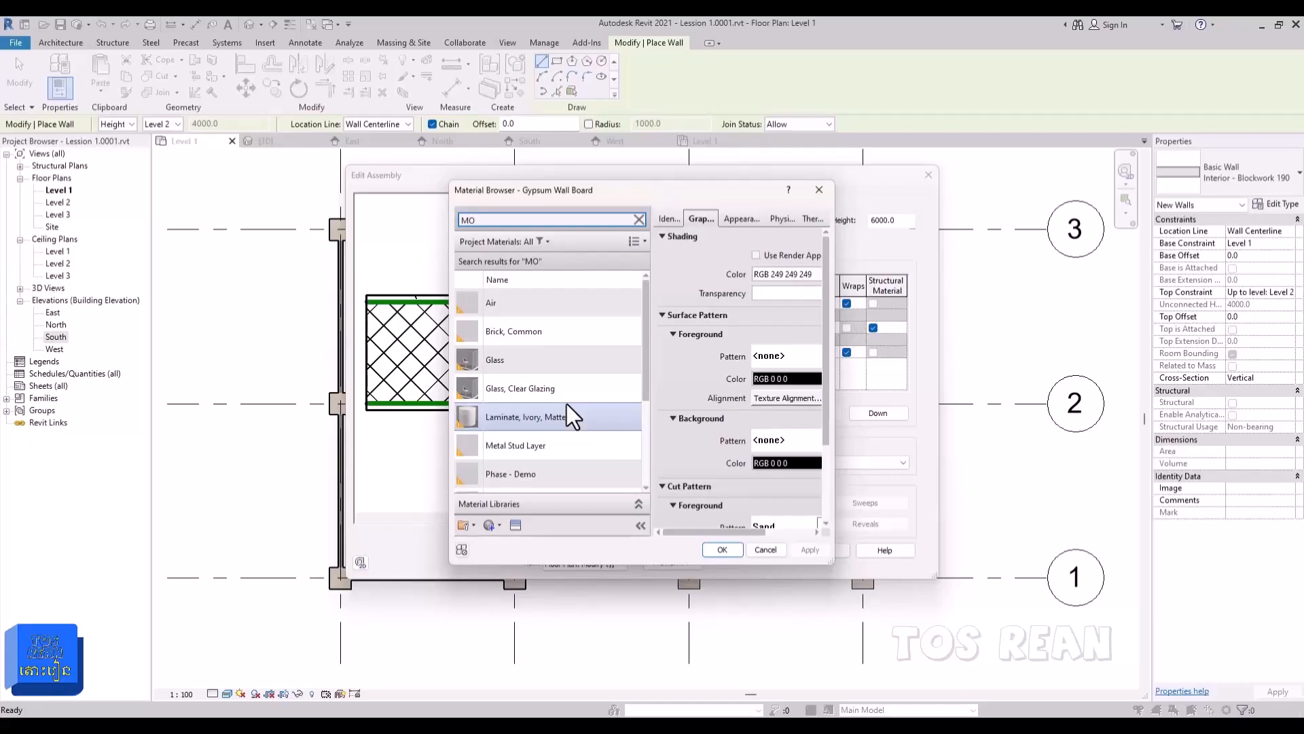
type("RTA")
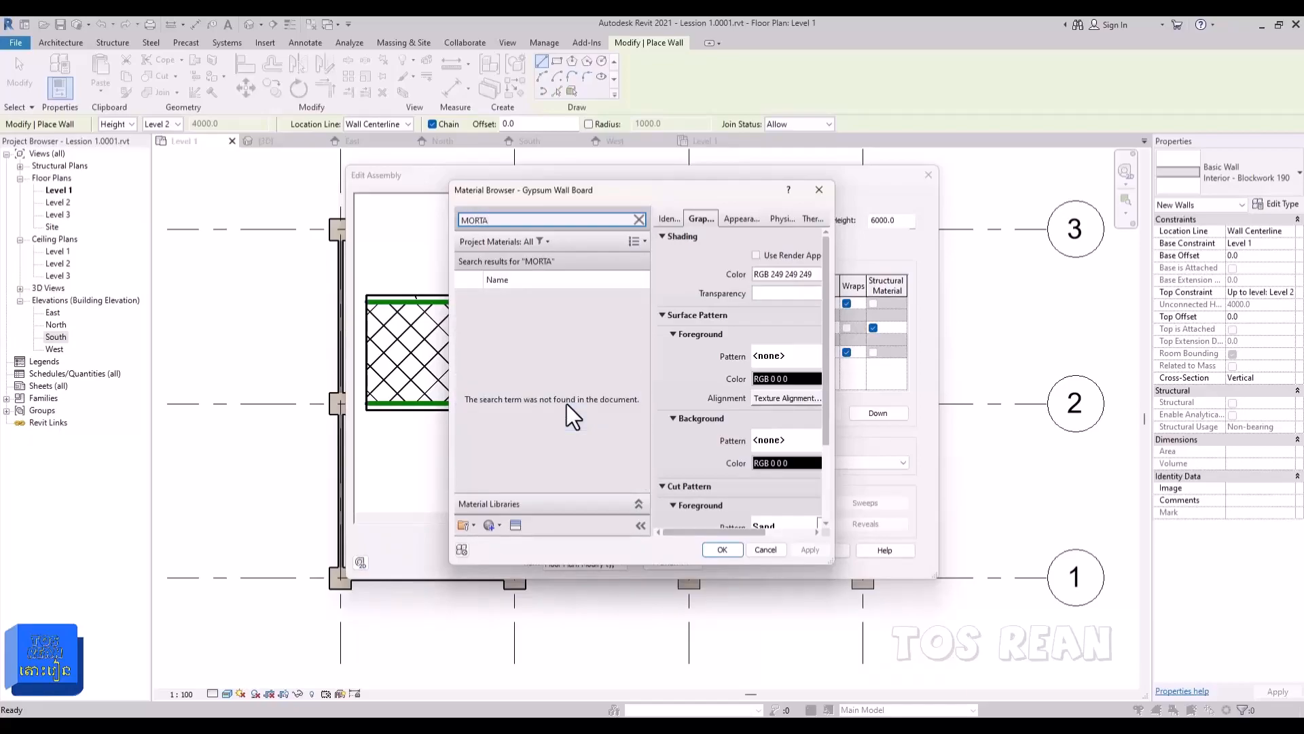
key("BackSpace")
key("BackSpace")
key("BackSpace")
key("BackSpace")
key("BackSpace")
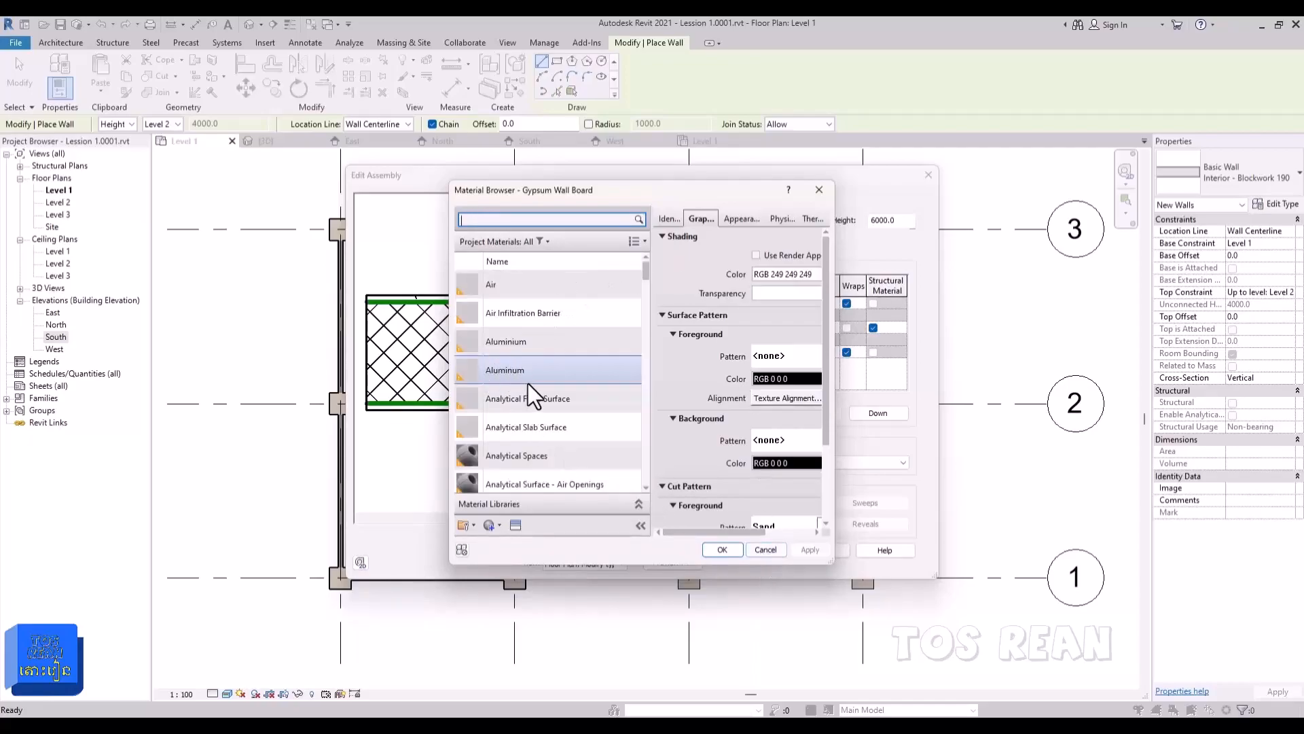
scroll(532, 340, "down", 2)
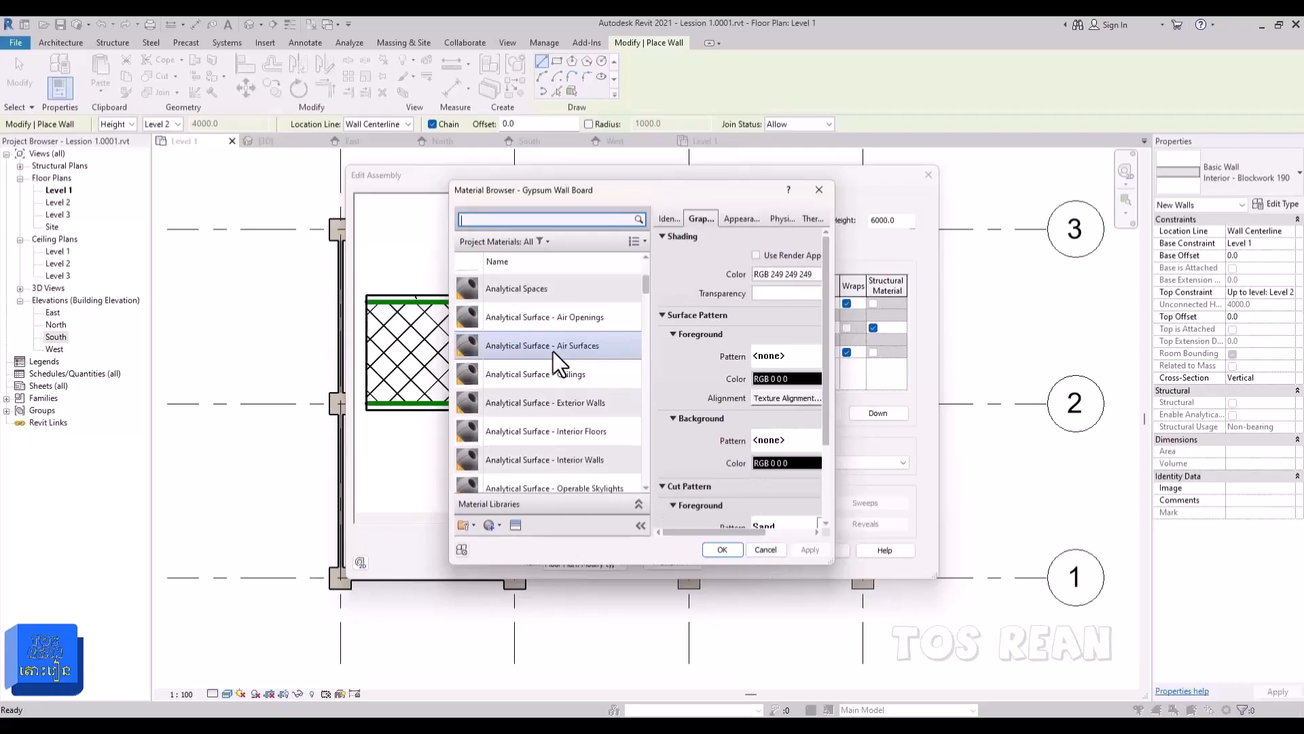
Step: Find materials matching "CEME" and assign Concrete, Sand/Cement Screed to the exterior-side Finish 2 [5] layer
type("CEN")
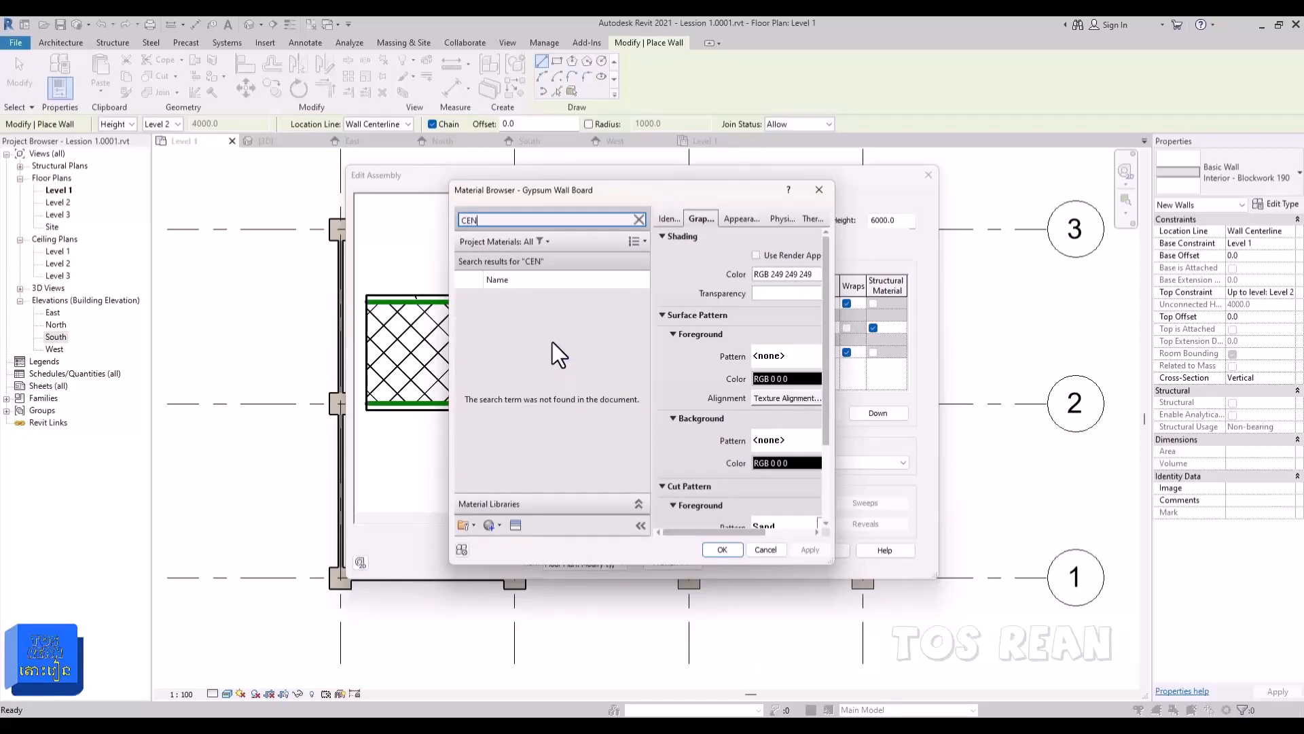
key("BackSpace")
type("ME")
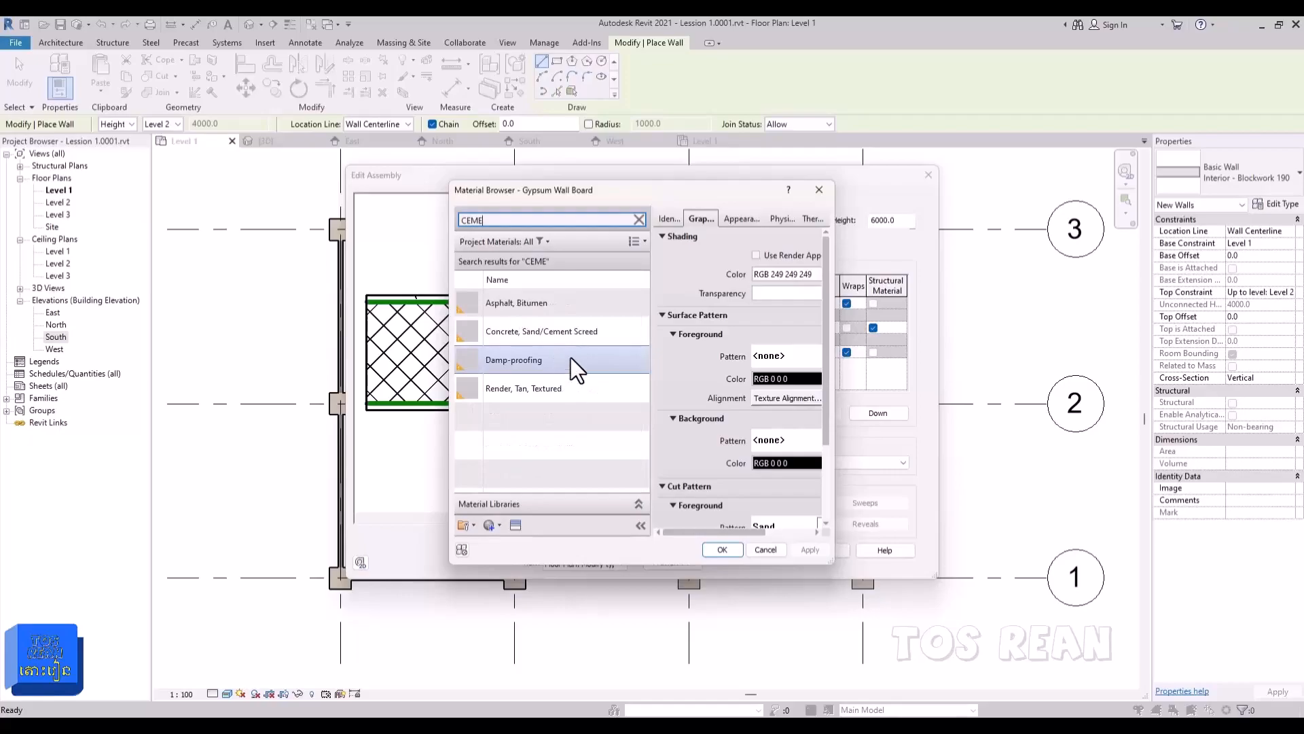
left_click(606, 330)
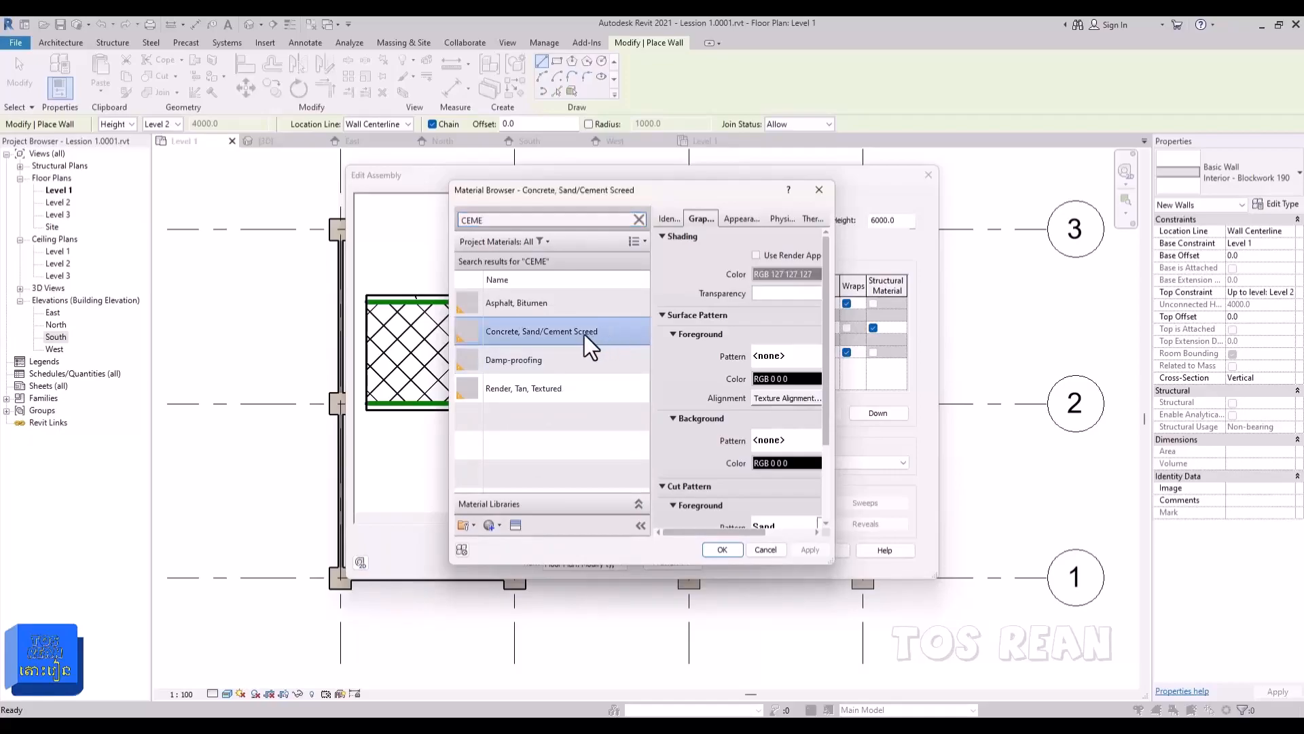
left_click(722, 549)
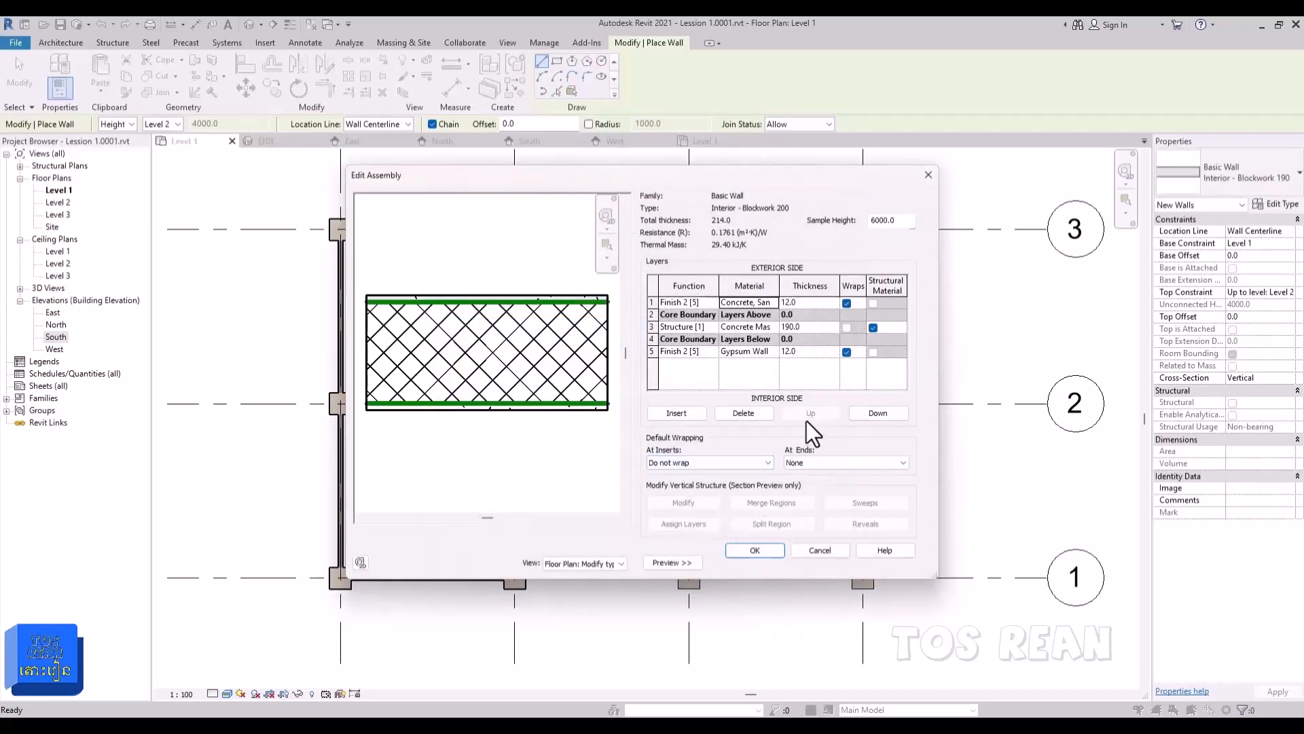
Step: Find materials matching "CEM" and assign Concrete, Sand/Cement Screed to the interior-side Finish 2 [5] layer
left_click(768, 354)
left_click(773, 353)
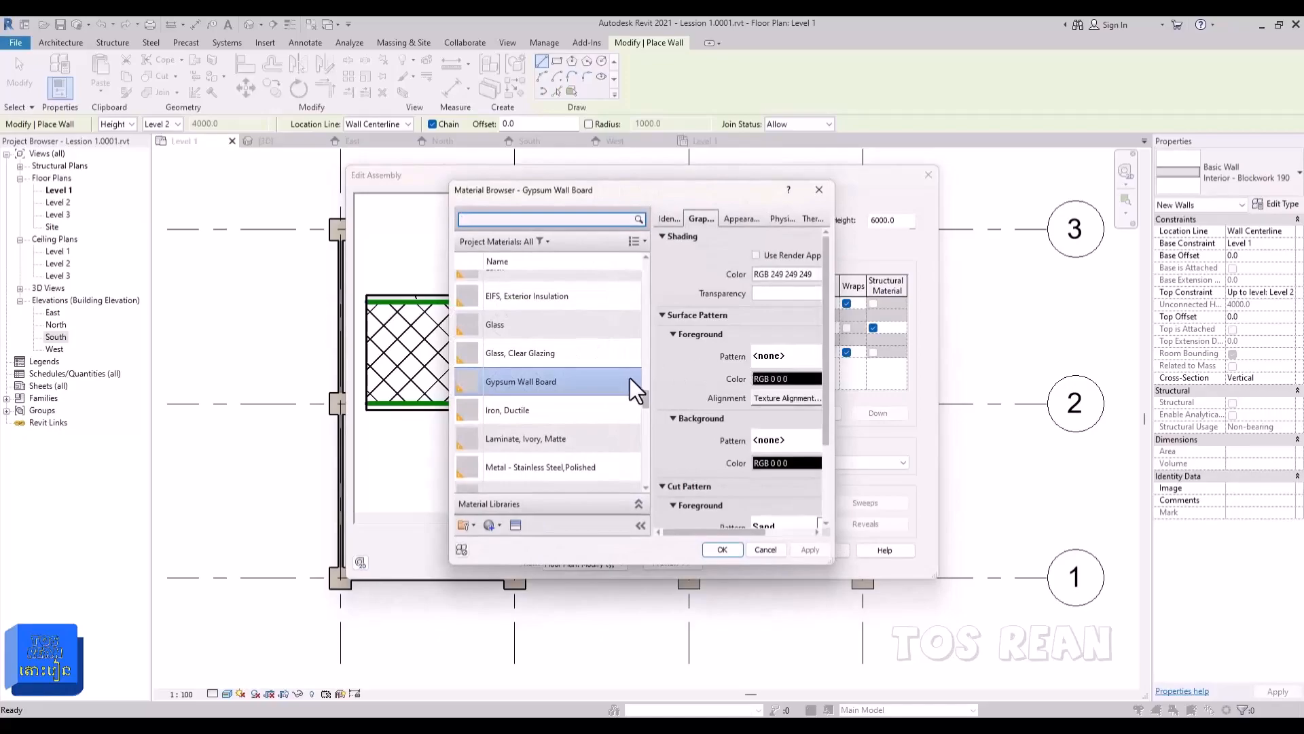
left_click(490, 219)
type("C")
type("O")
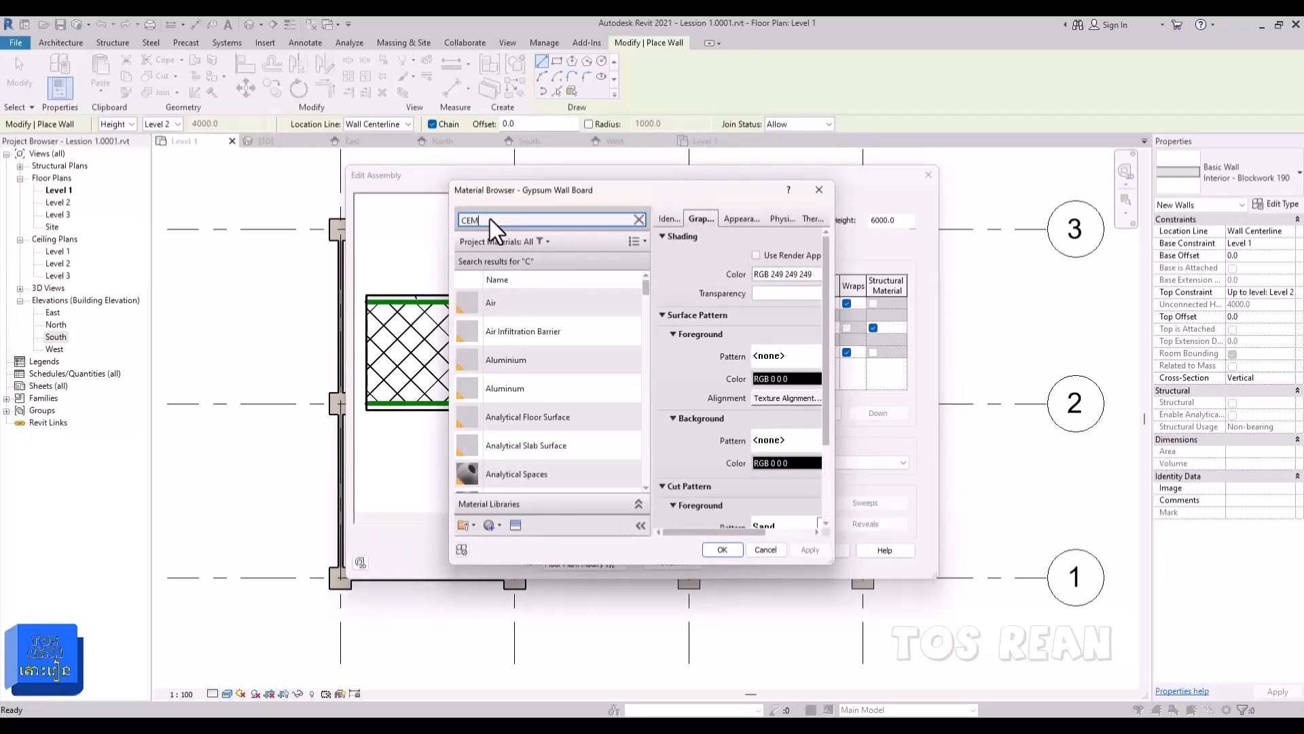
left_click(562, 386)
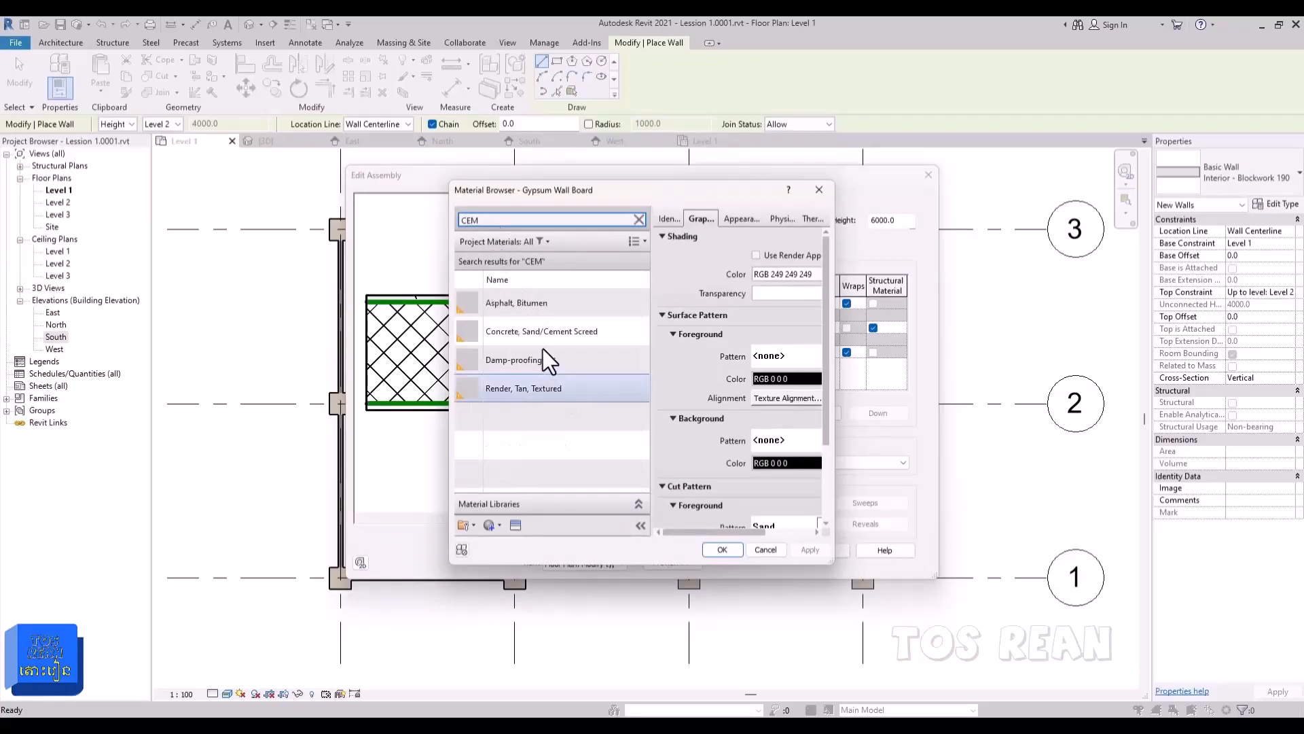
left_click(564, 335)
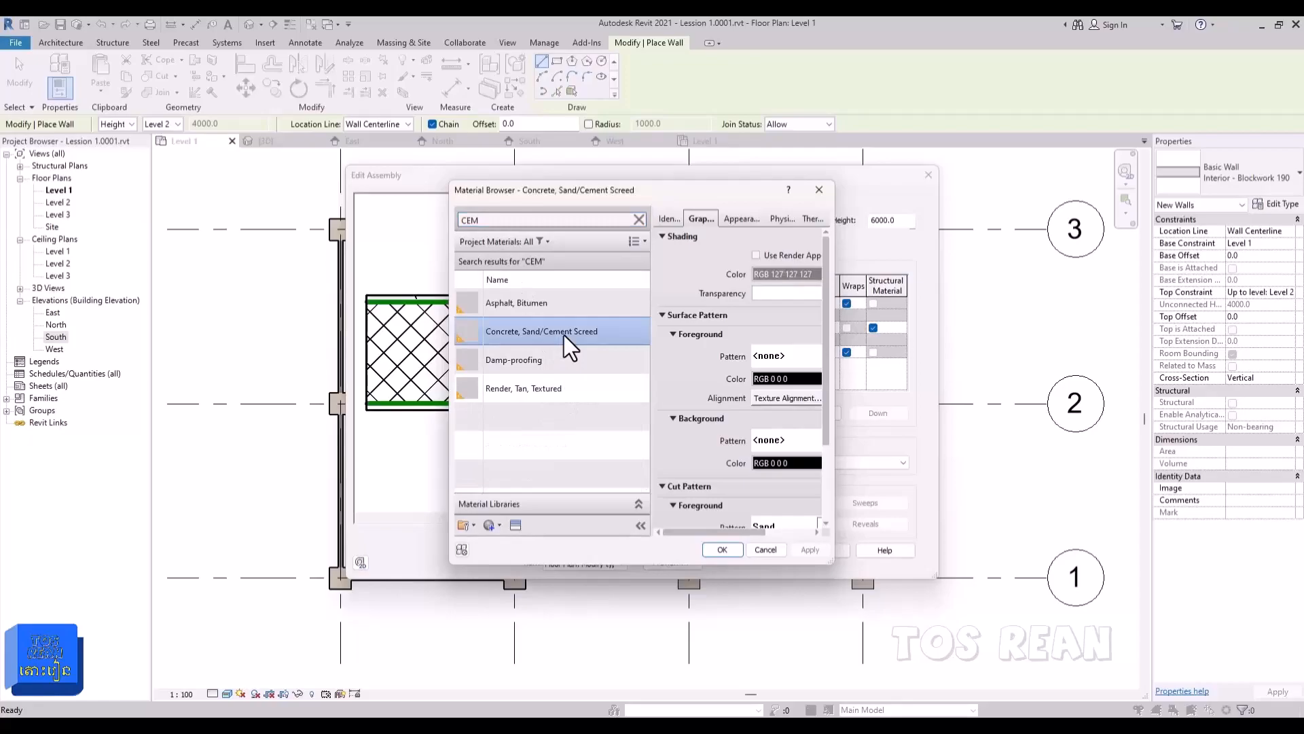
left_click(721, 550)
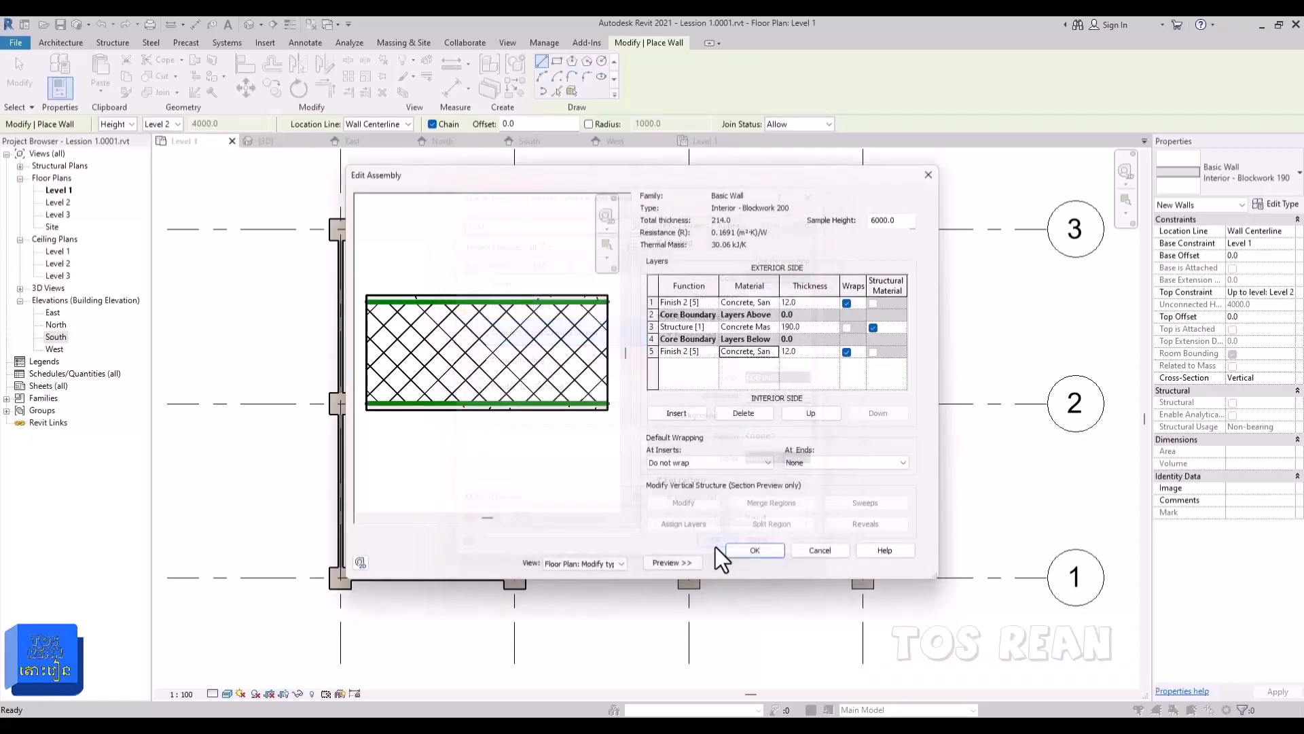
Step: Find materials matching "BRI" and assign Brick, Common to the Structure [1] core layer
left_click(748, 328)
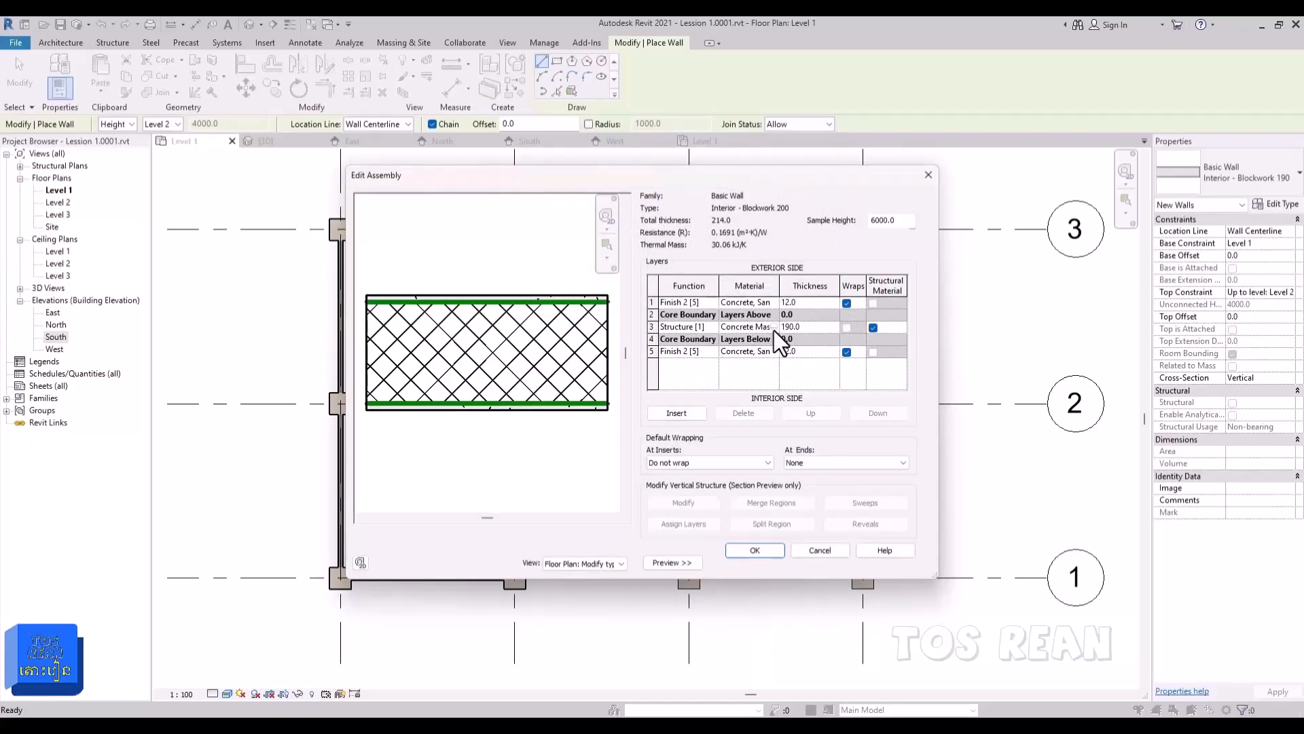
left_click(774, 328)
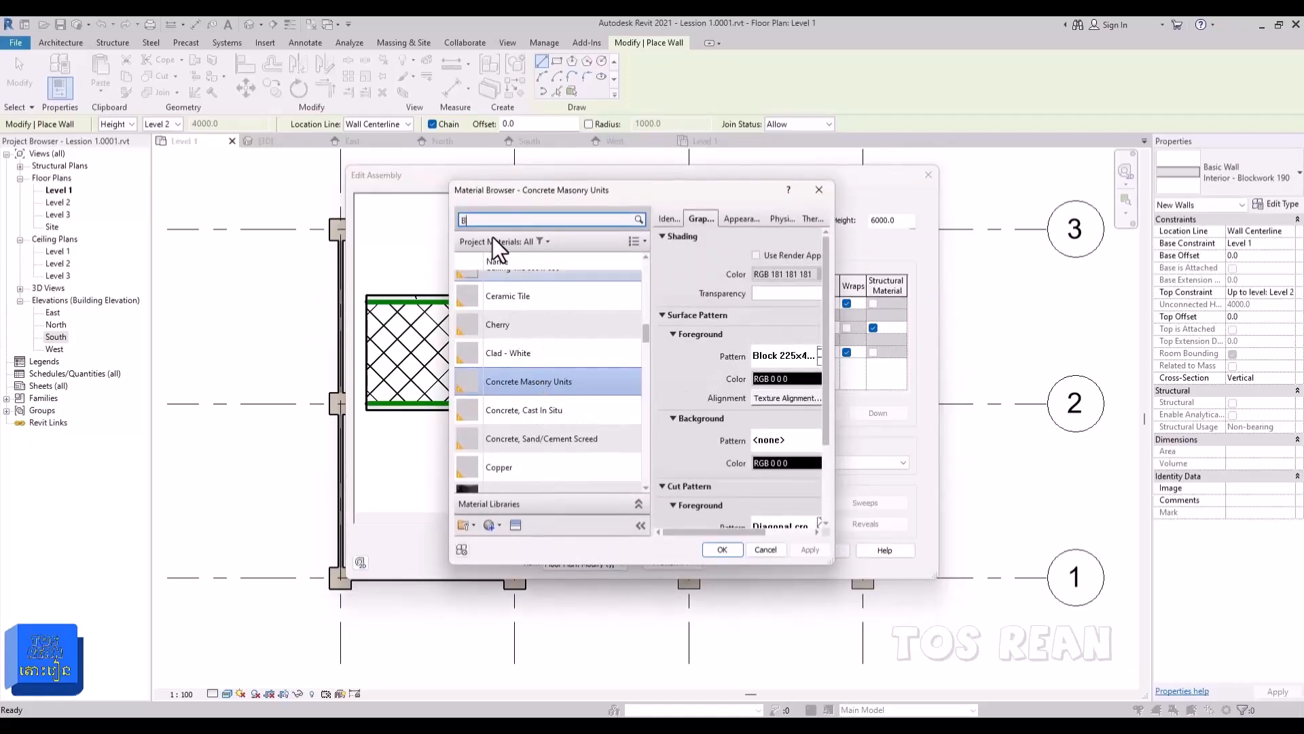
type("BRI")
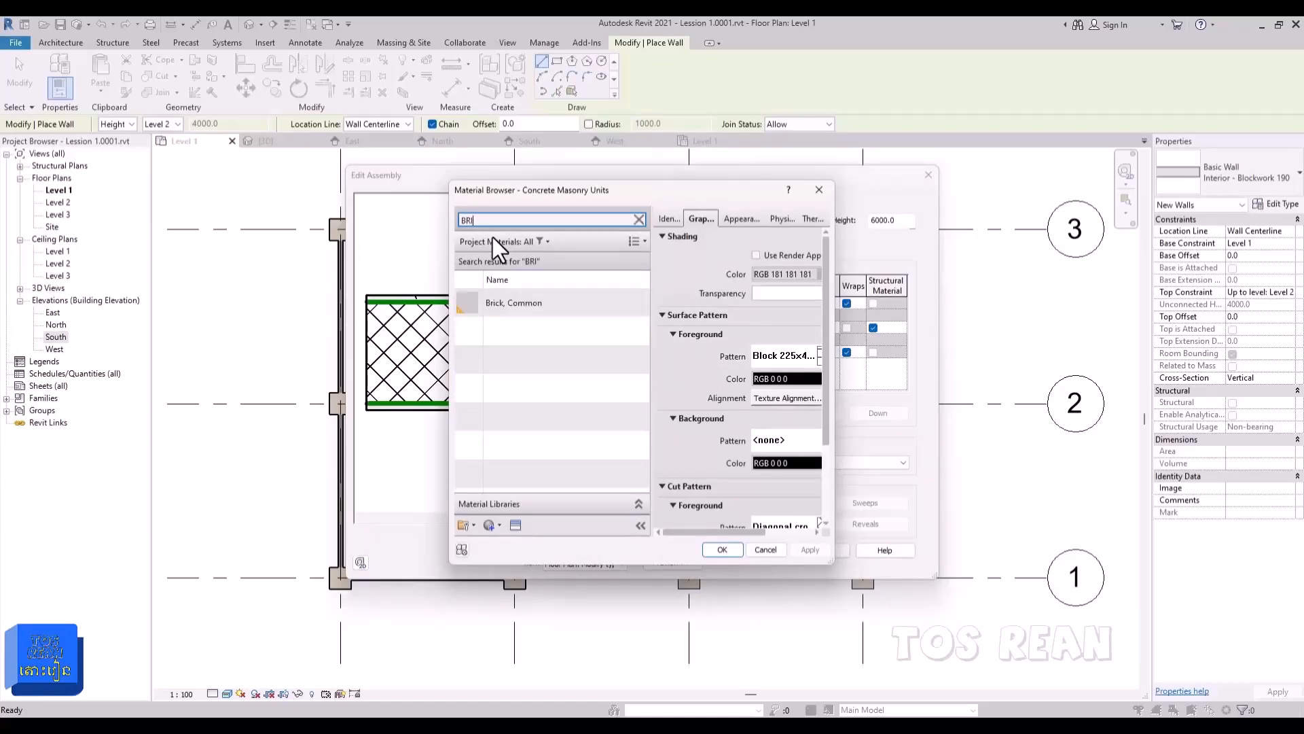
left_click(533, 305)
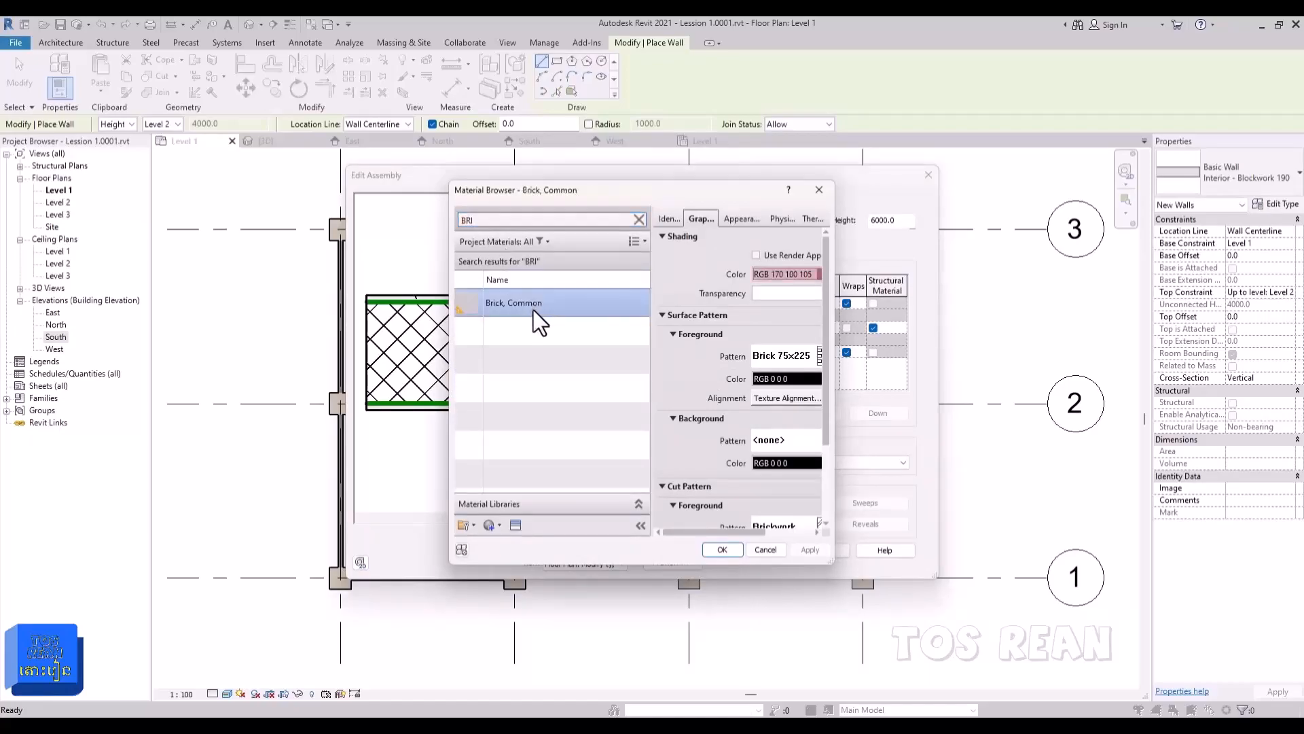
key("Return")
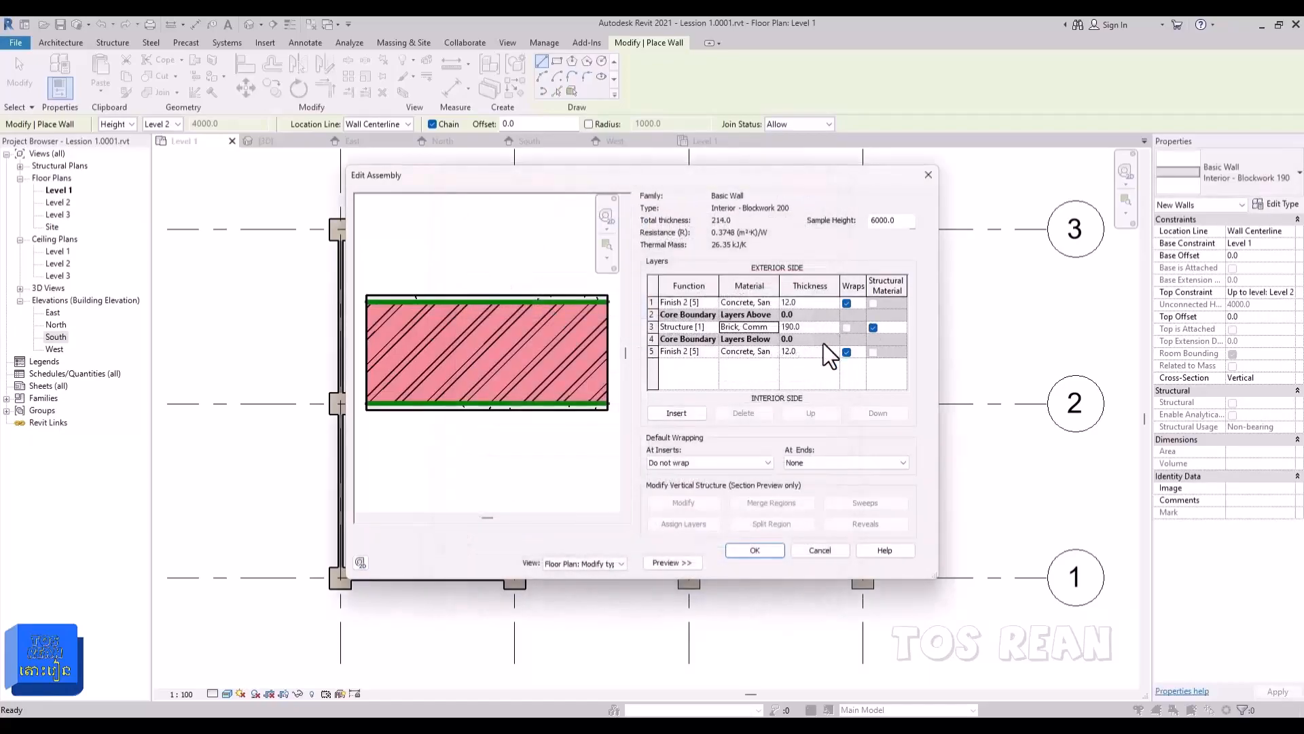
Step: Set the thickness of the Structure [1] brick layer to 170
left_click(805, 328)
left_click_drag(805, 329, 780, 348)
type("170")
Step: Set the thickness of the exterior-side and interior-side Finish 2 [5] layers to 2
left_click(808, 303)
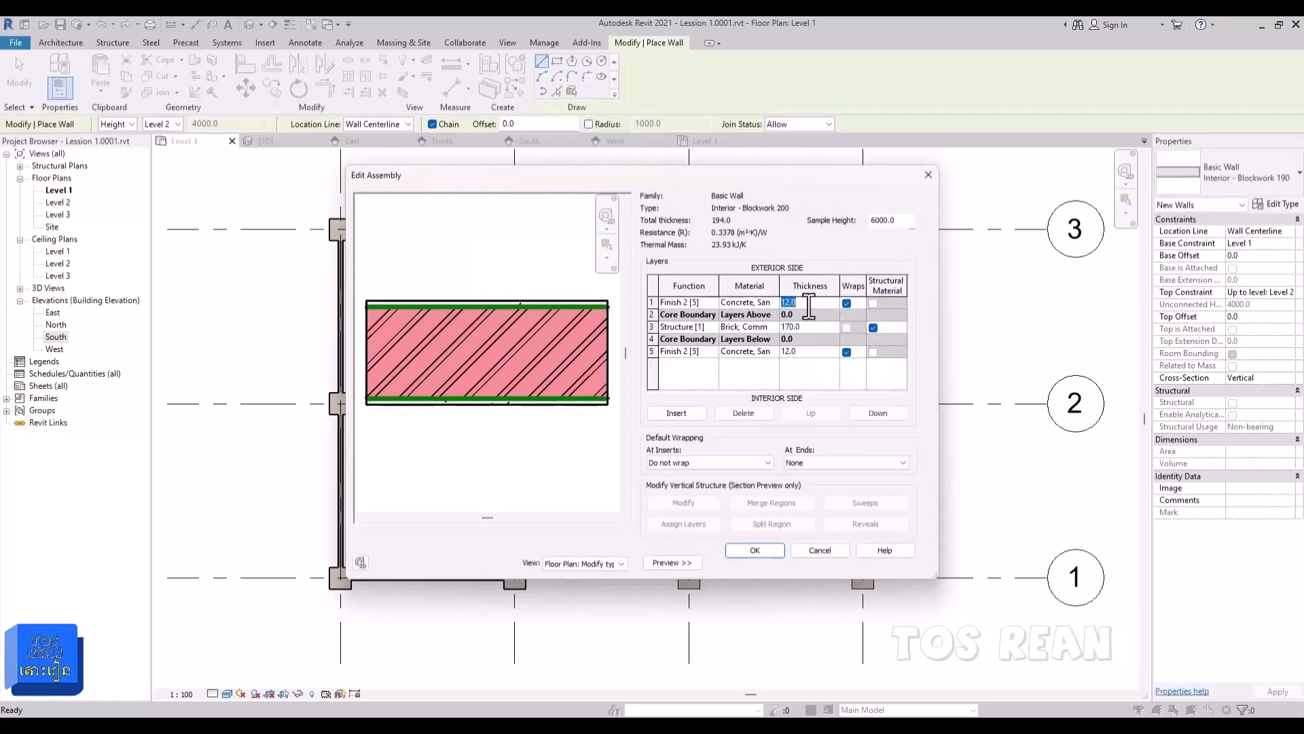
type("2")
left_click(801, 352)
type("2")
left_click(818, 328)
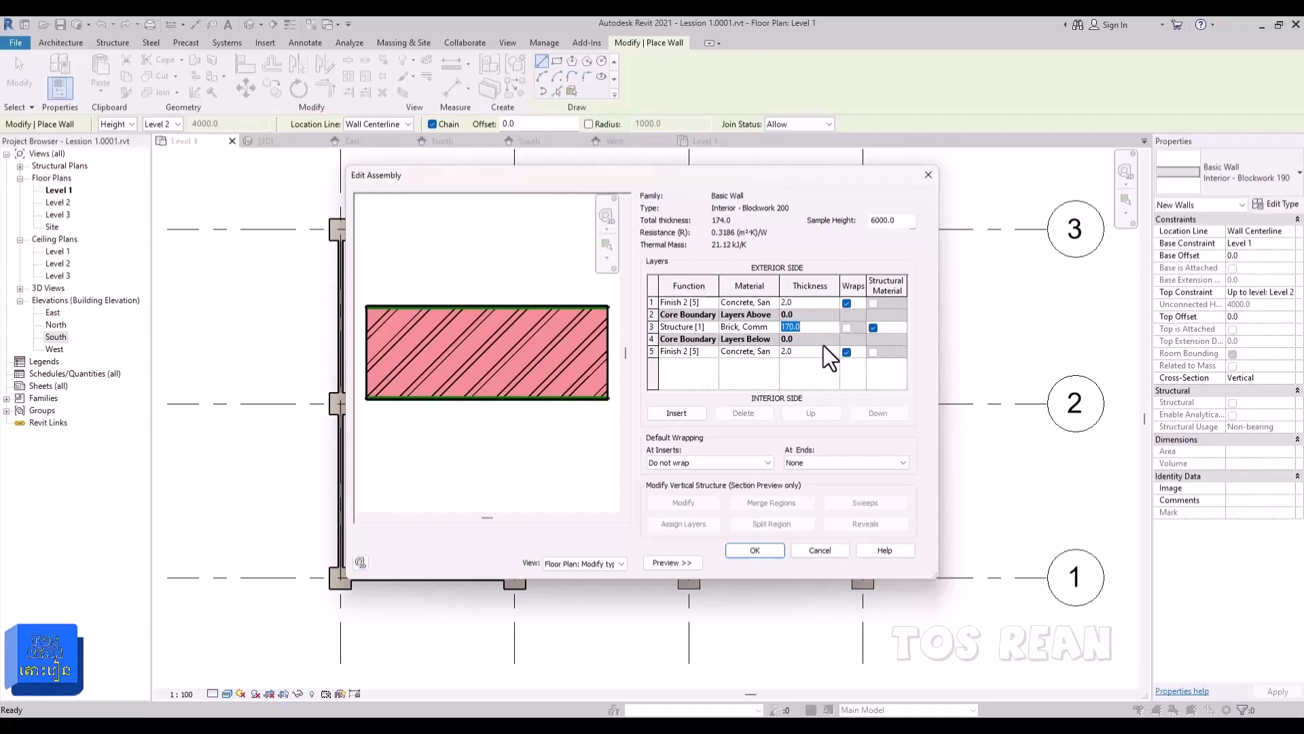
Step: Set both Finish 2 [5] layers to a thickness of 5 and accept the assembly and the Interior - Blockwork 200 type
left_click(806, 305)
left_click(807, 352)
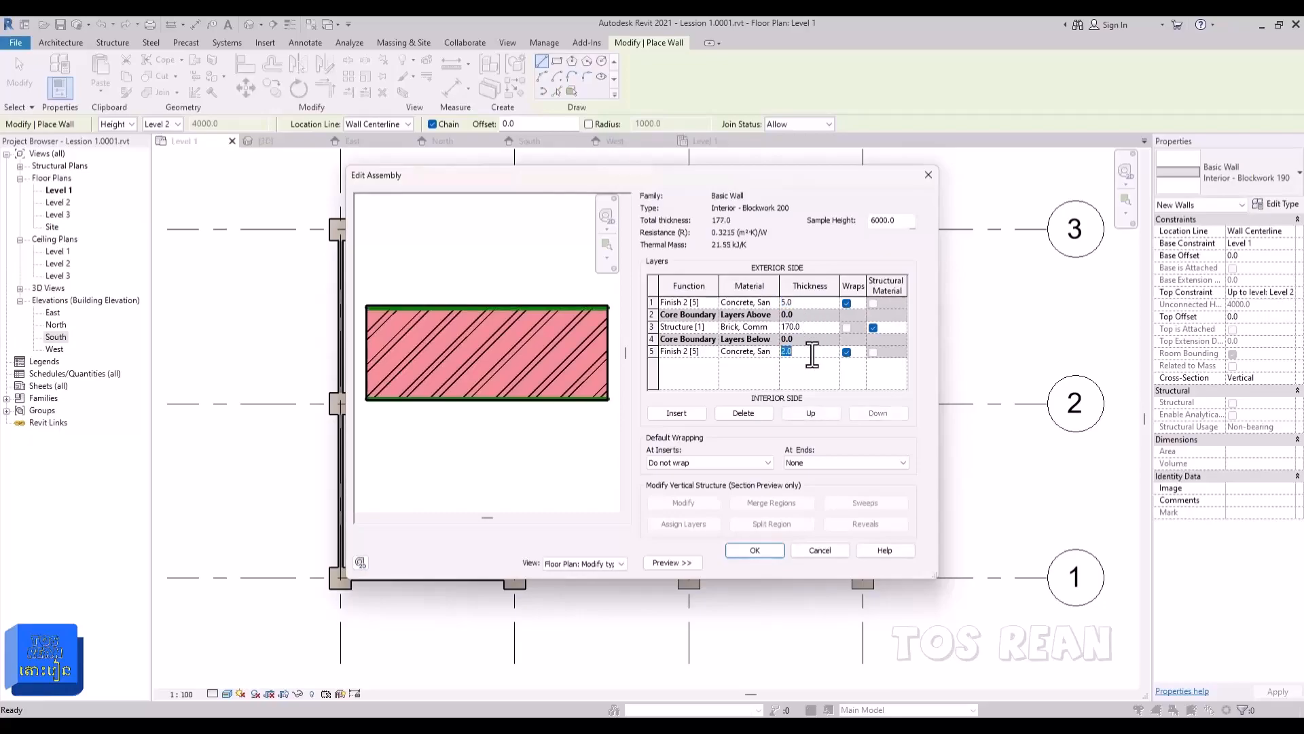
left_click_drag(811, 354, 773, 353)
type("5")
left_click(808, 327)
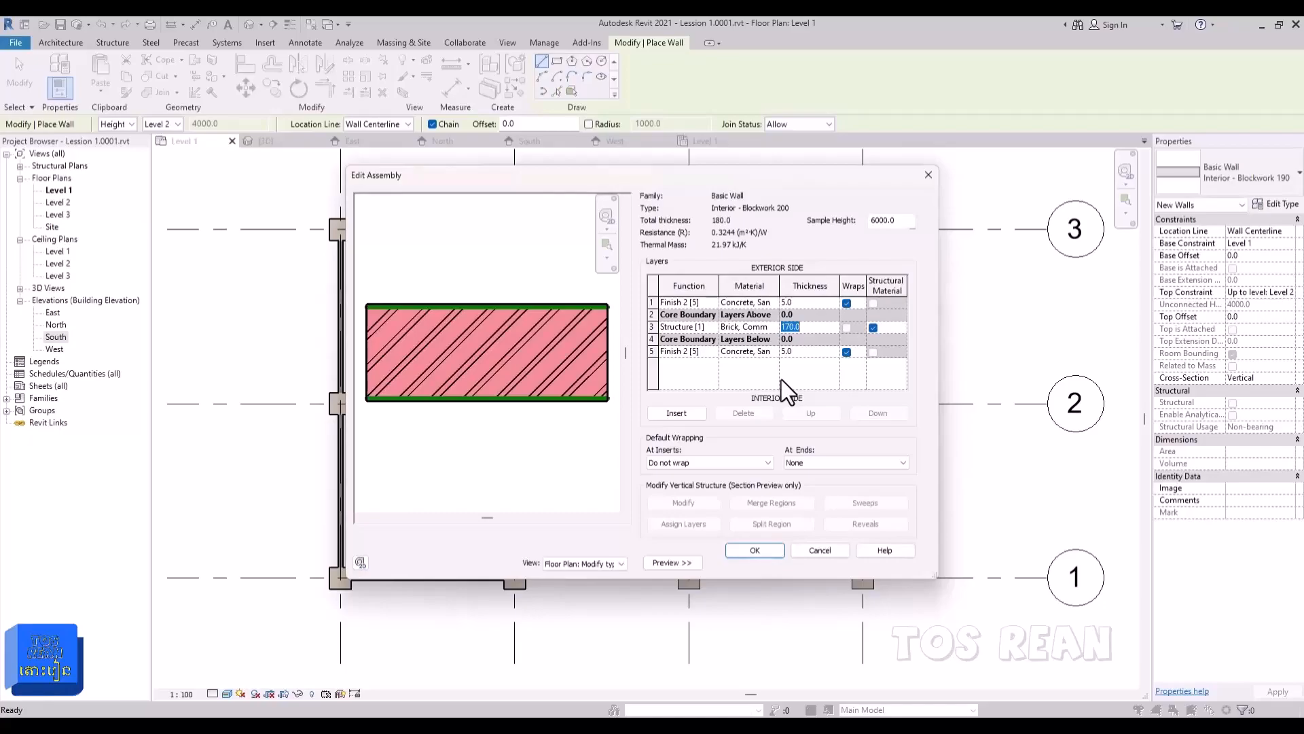
left_click(756, 550)
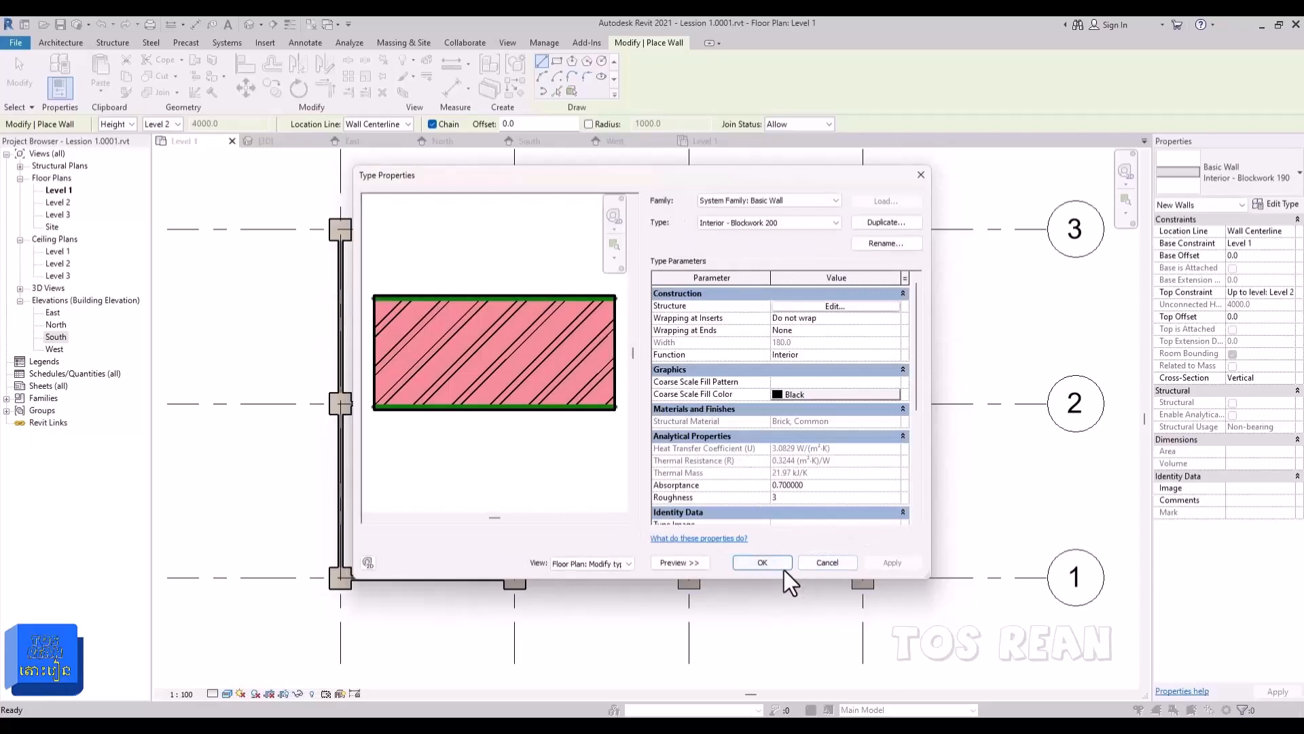
left_click(784, 567)
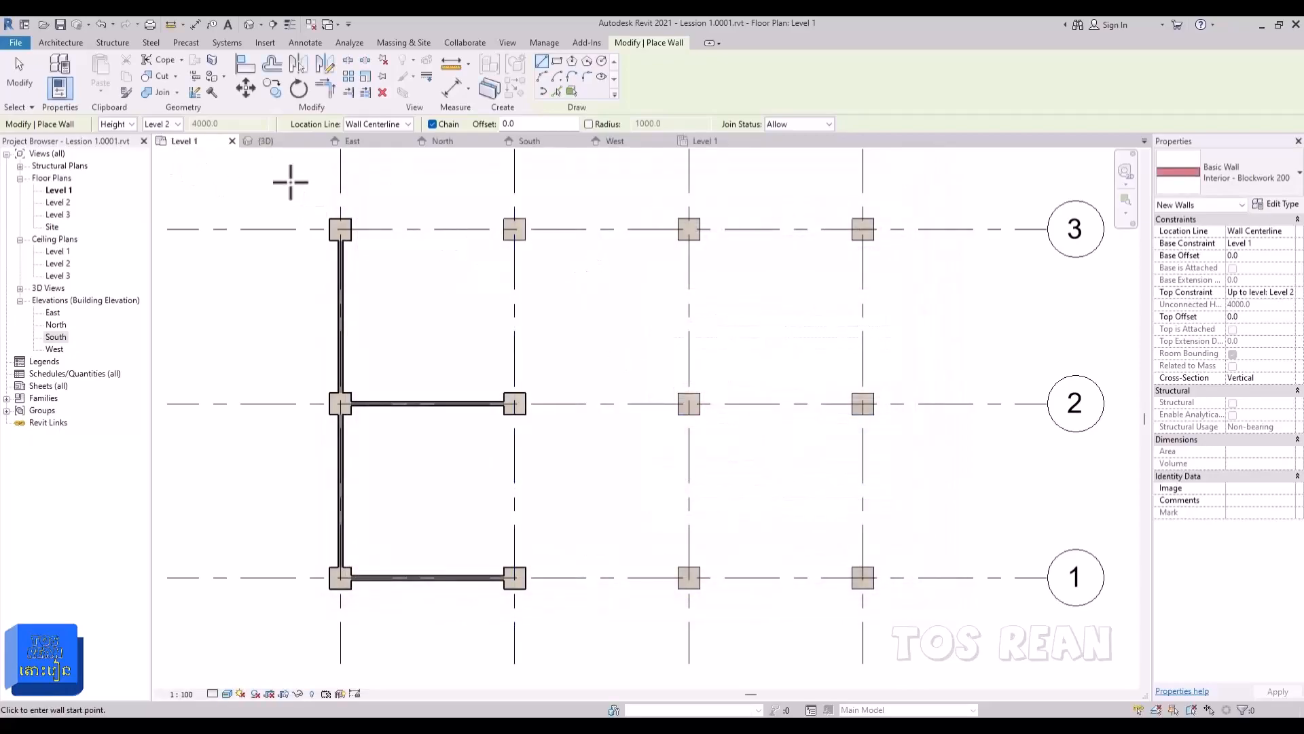
Step: Draw a Blockwork 200 wall on grid 3 between the two columns nearest its bubble, and save the project as Lession 1.rvt
left_click(852, 227)
left_click(696, 228)
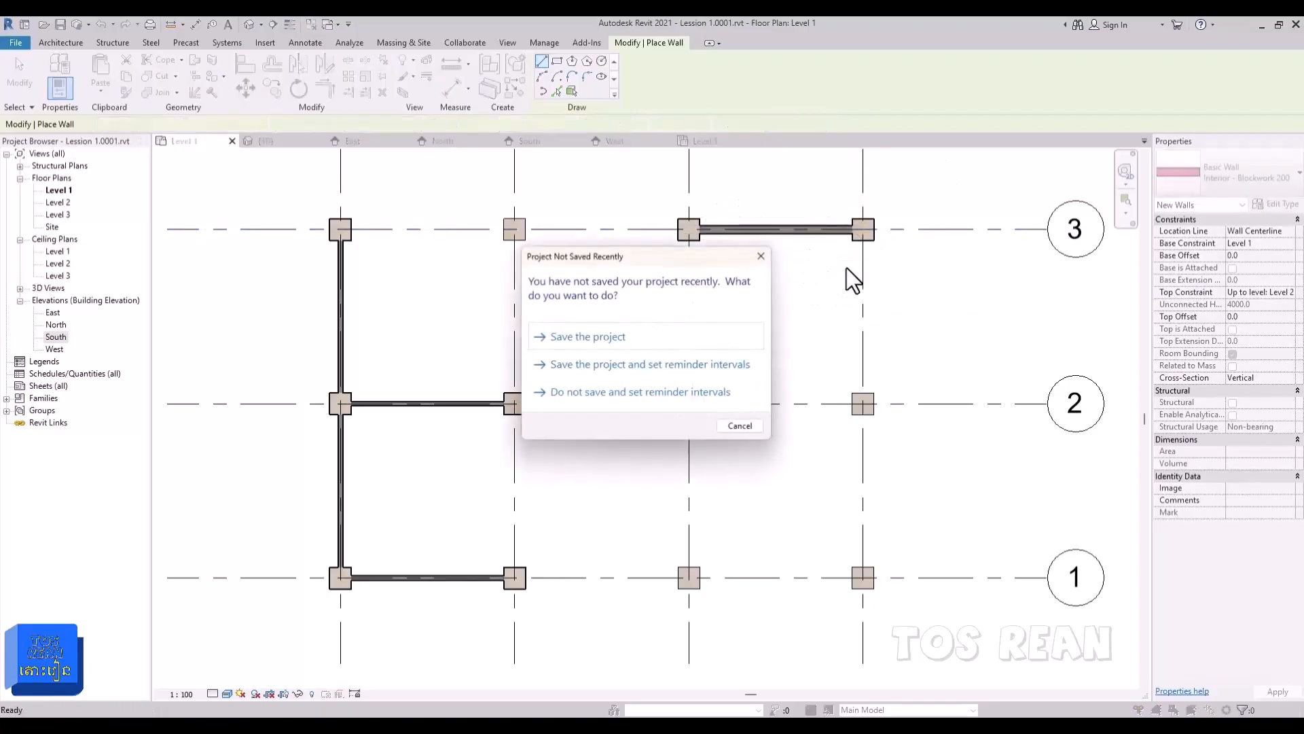
left_click(692, 335)
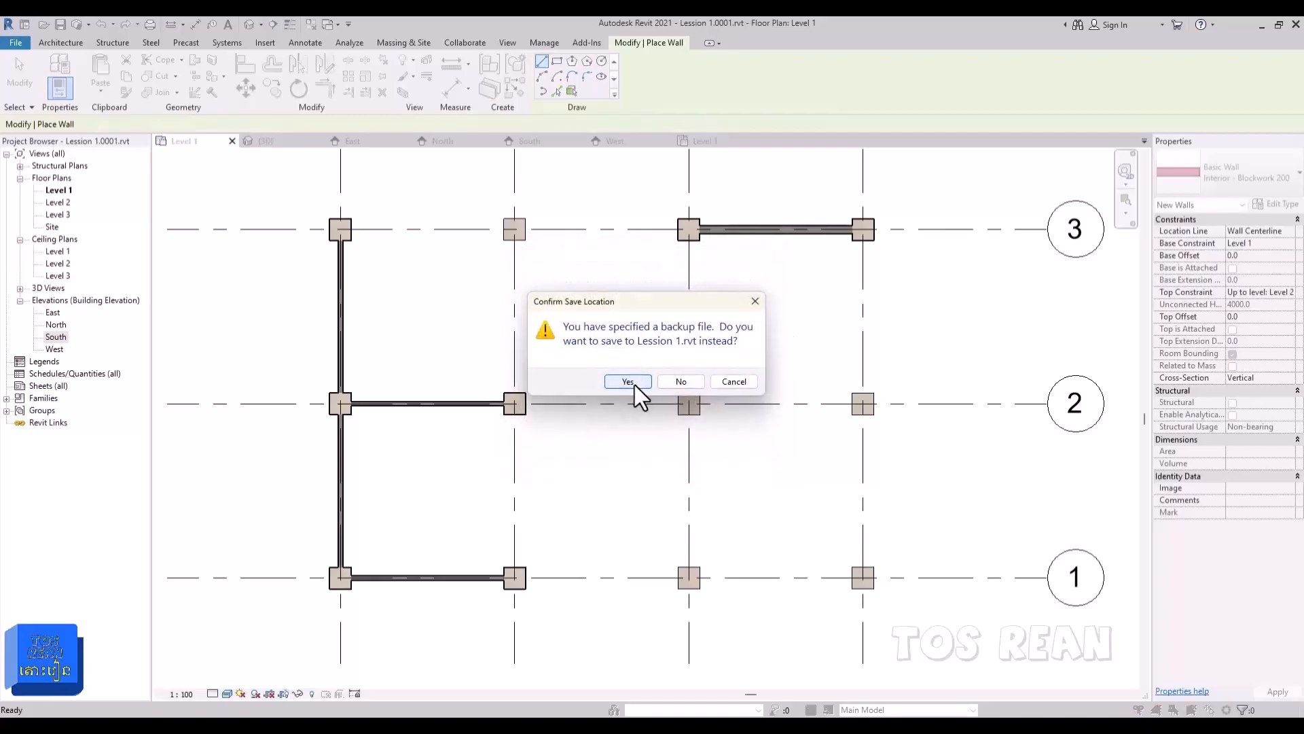
left_click(634, 384)
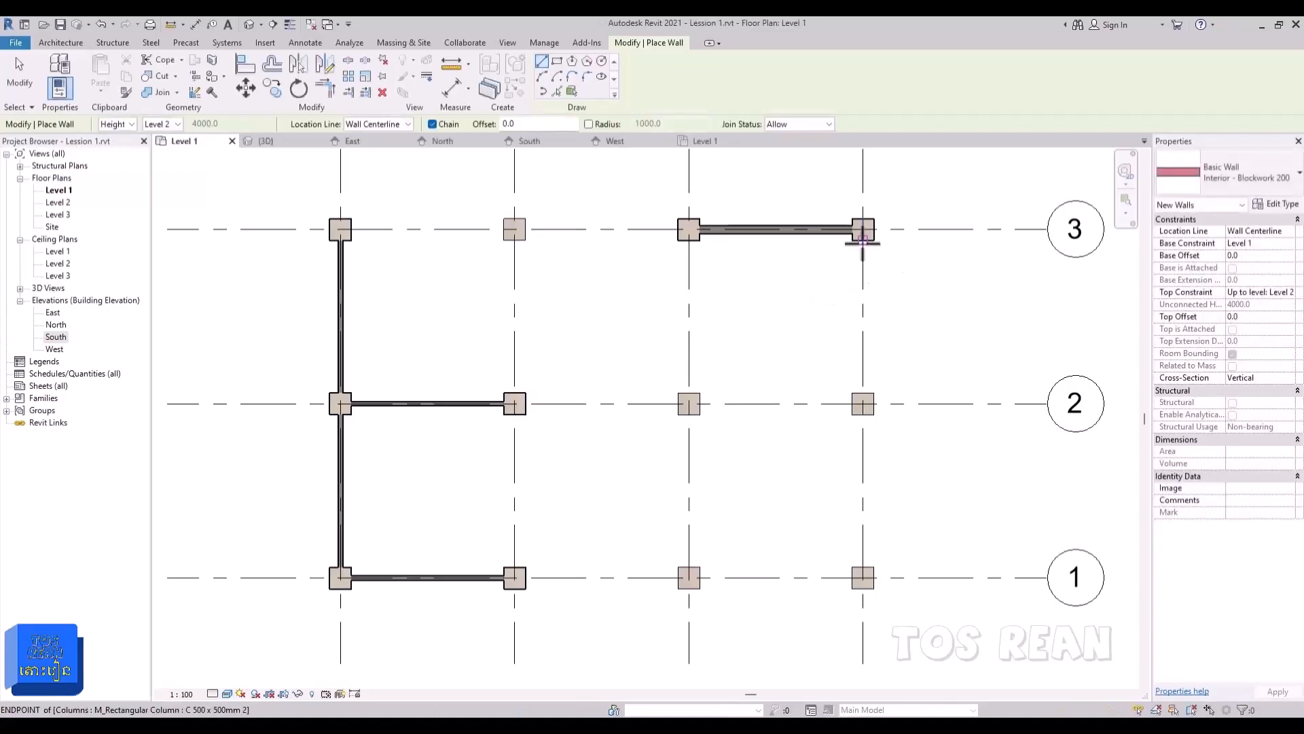
Step: Draw a second Blockwork 200 wall from the same corner column on grid 3 to the column on grid 2
left_click(862, 230)
left_click(862, 394)
key("Escape")
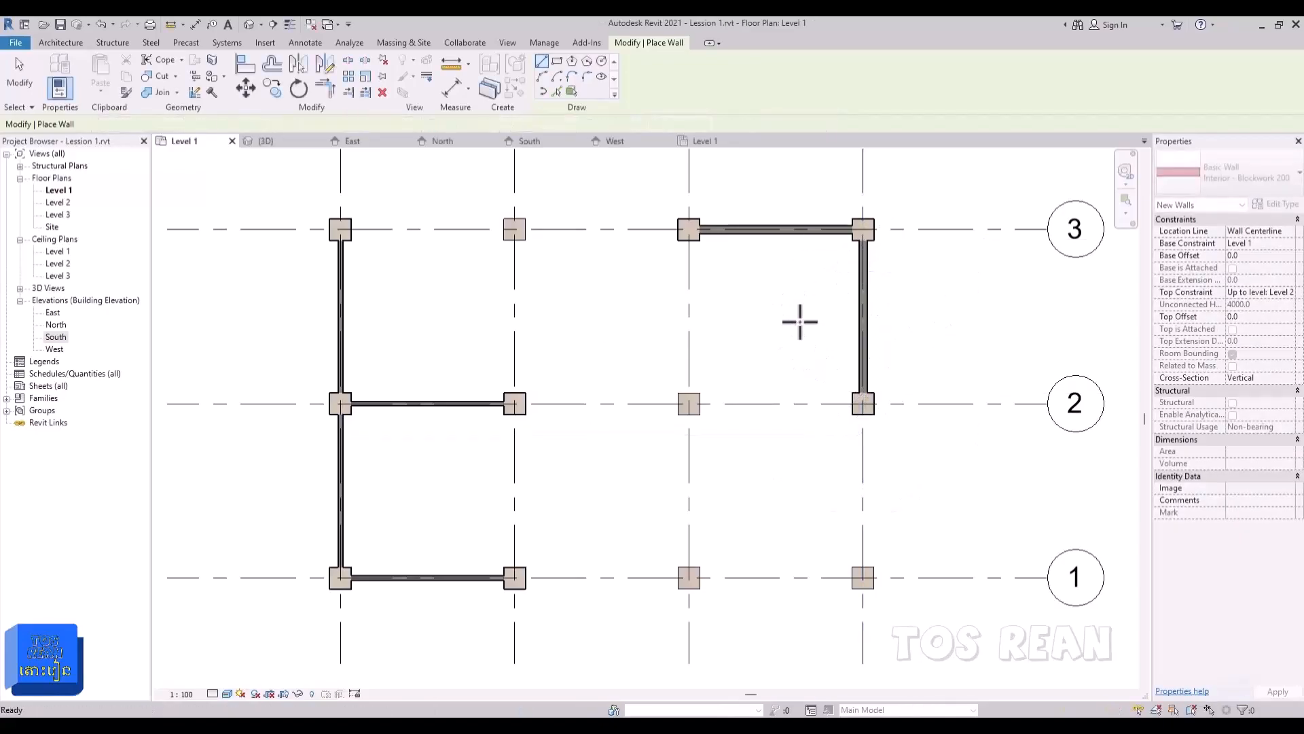
Step: Show the 3D view, end wall placement and examine the new Blockwork 200 walls between the columns
left_click(268, 145)
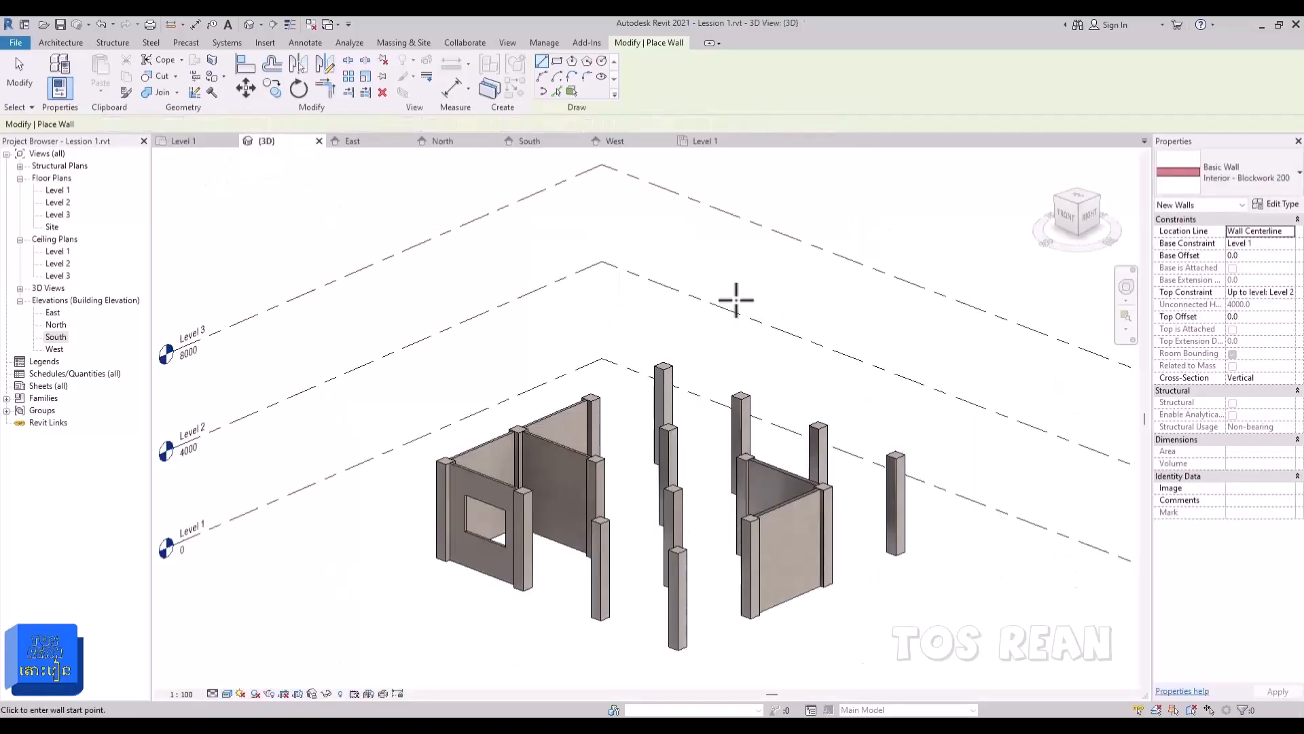
scroll(800, 603, "up", 3)
middle_click_drag(830, 591, 743, 519)
key("Escape")
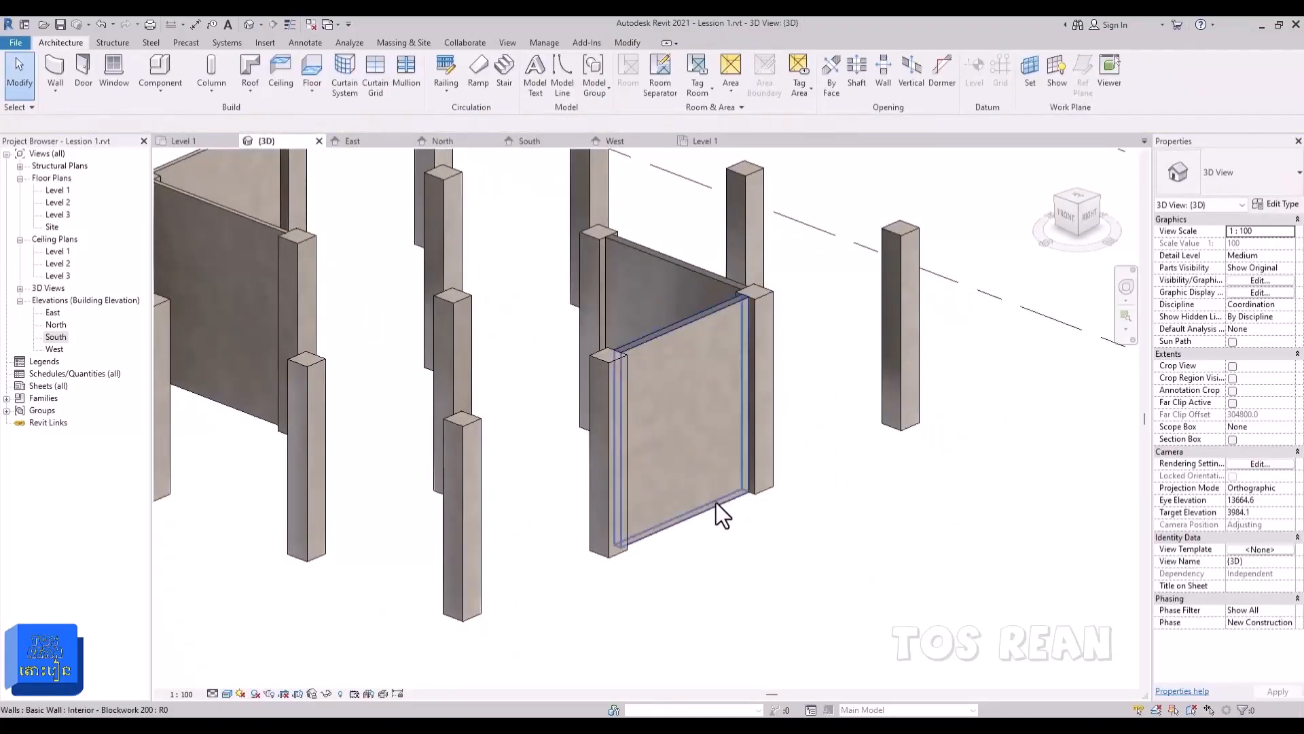
left_click(716, 503)
left_click(758, 539)
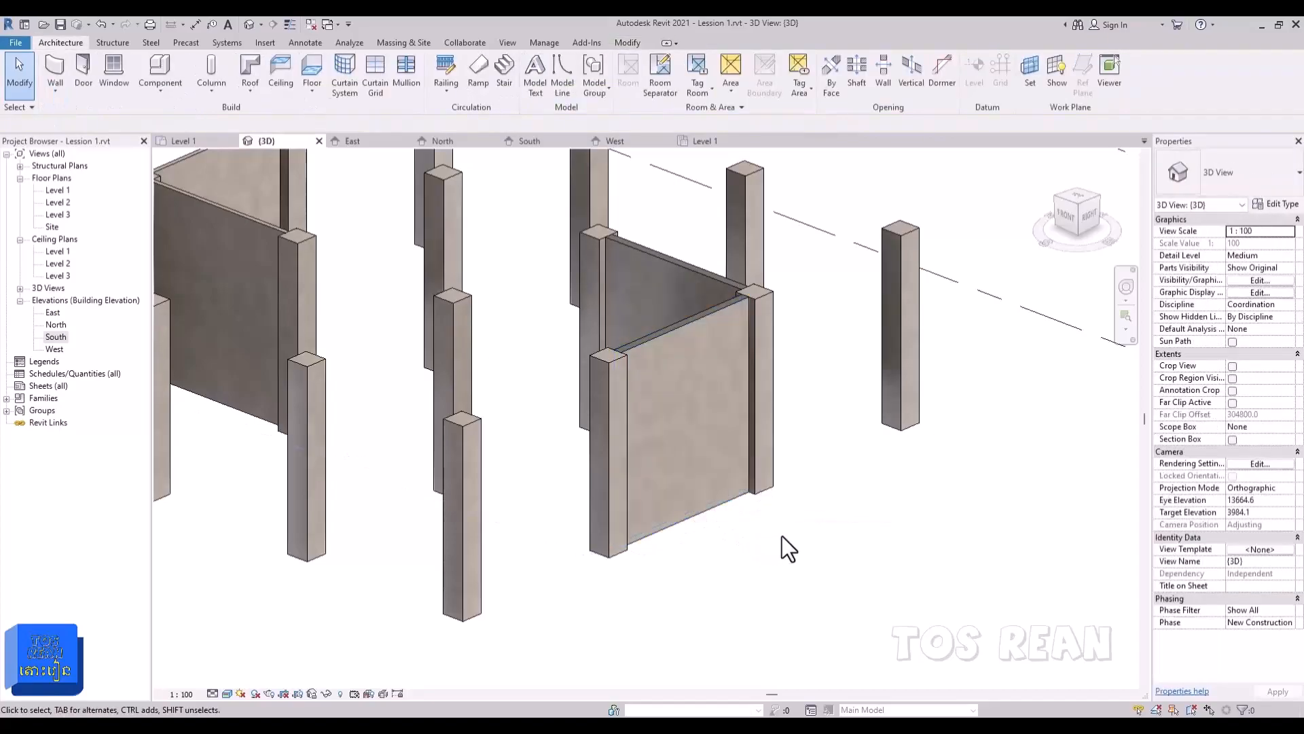
middle_click_drag(796, 557, 736, 581, "shift")
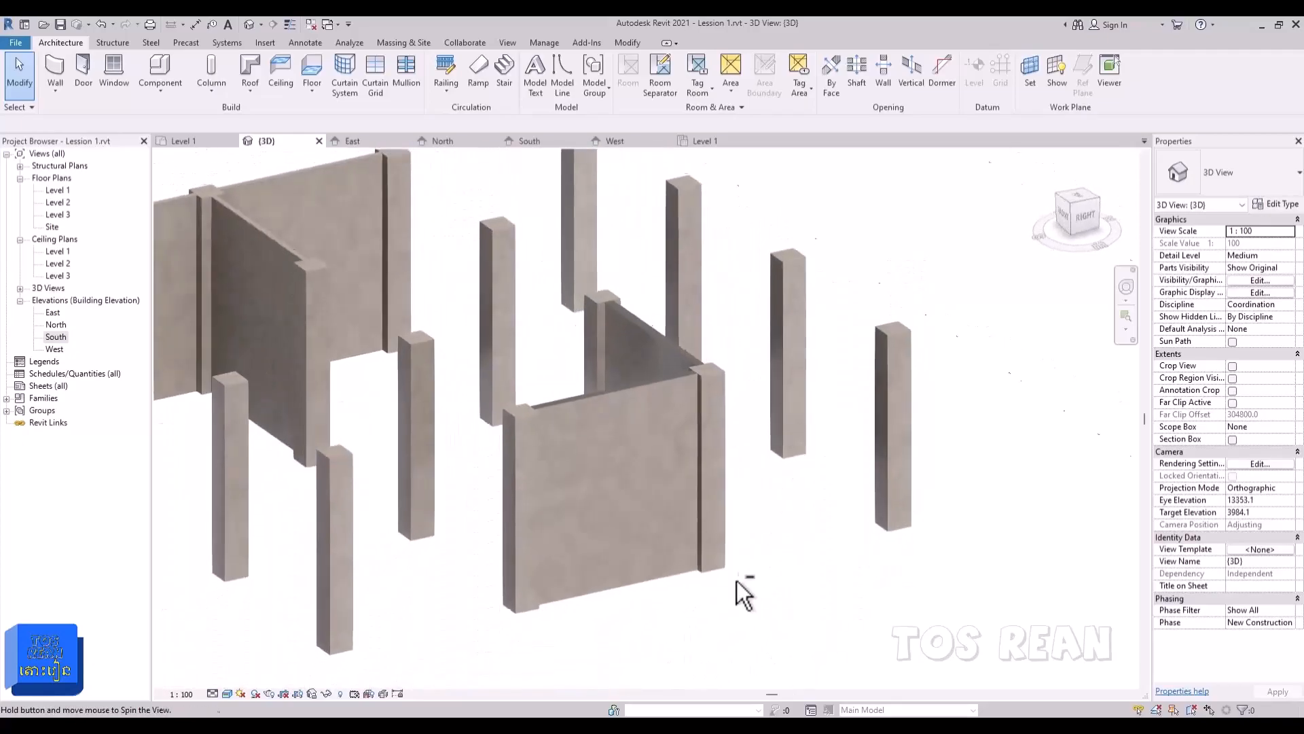
Step: Review the type properties of the Blockwork 200 wall between grids 2 and 3, leaving them unedited
left_click(671, 571)
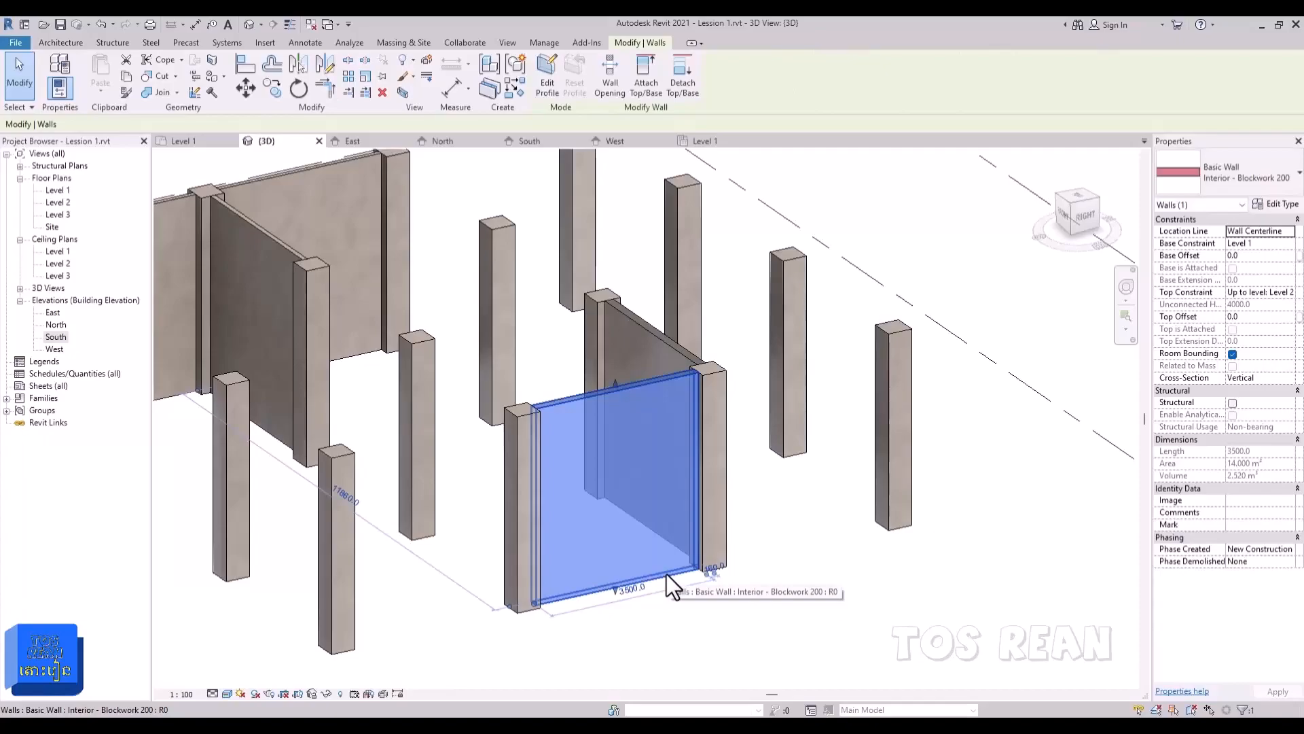
left_click(1277, 206)
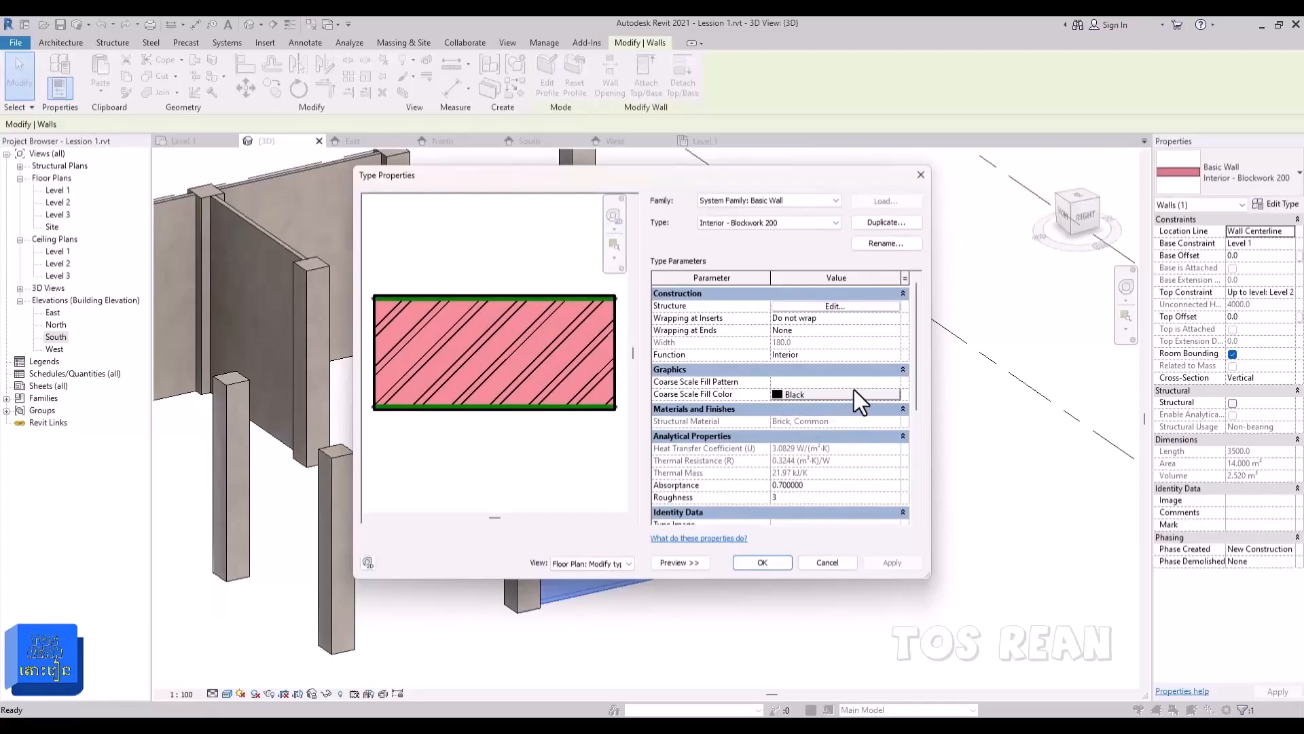
key("Escape")
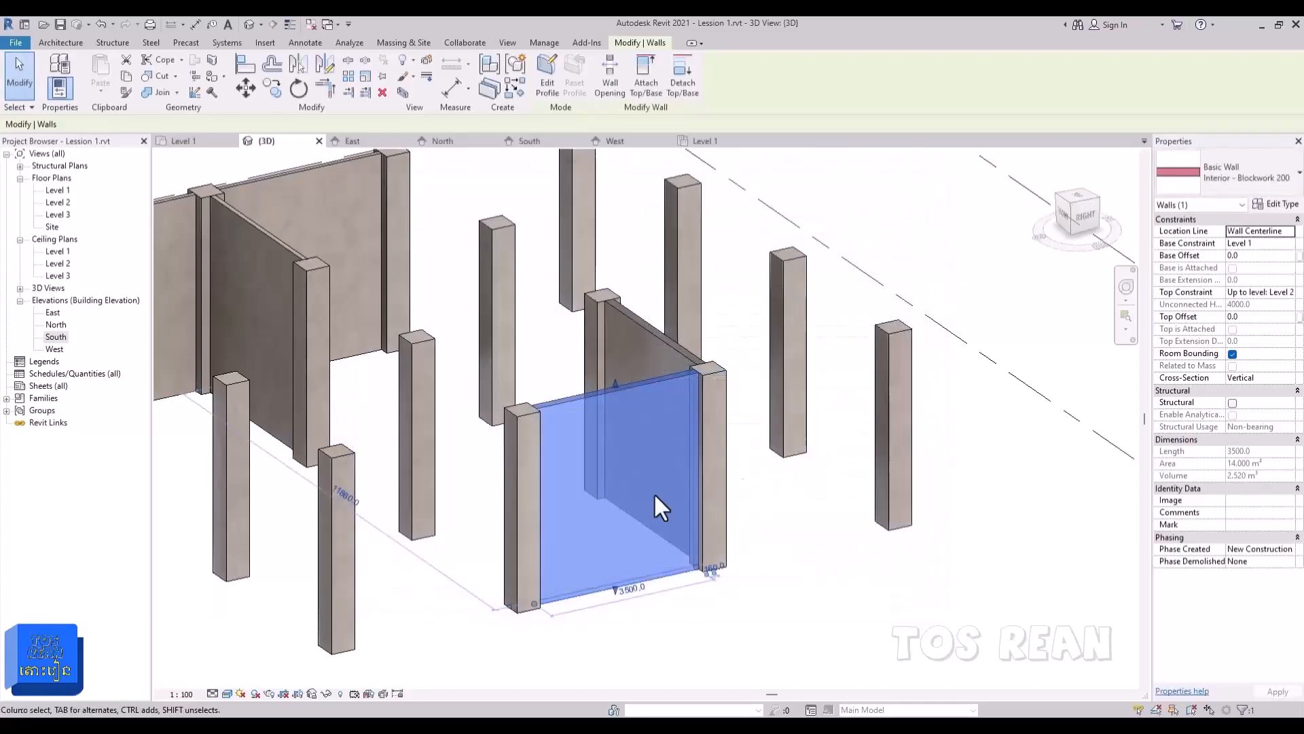
Step: Preview the 3D model in the Hidden Line visual style and return it to the textured display
left_click(227, 693)
left_click(247, 638)
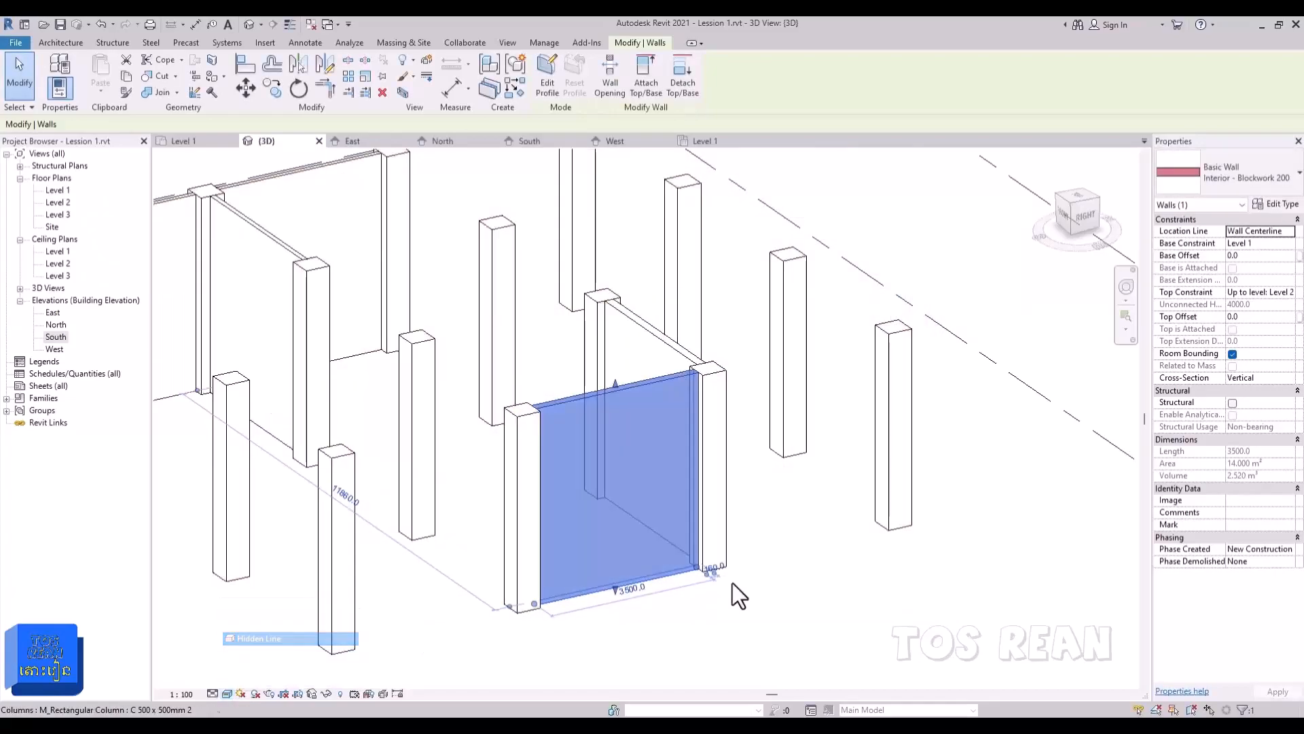
left_click(690, 614)
mouse_move(691, 614)
middle_mouse_down()
mouse_move(727, 629)
mouse_move(754, 606)
mouse_move(699, 614)
middle_mouse_up()
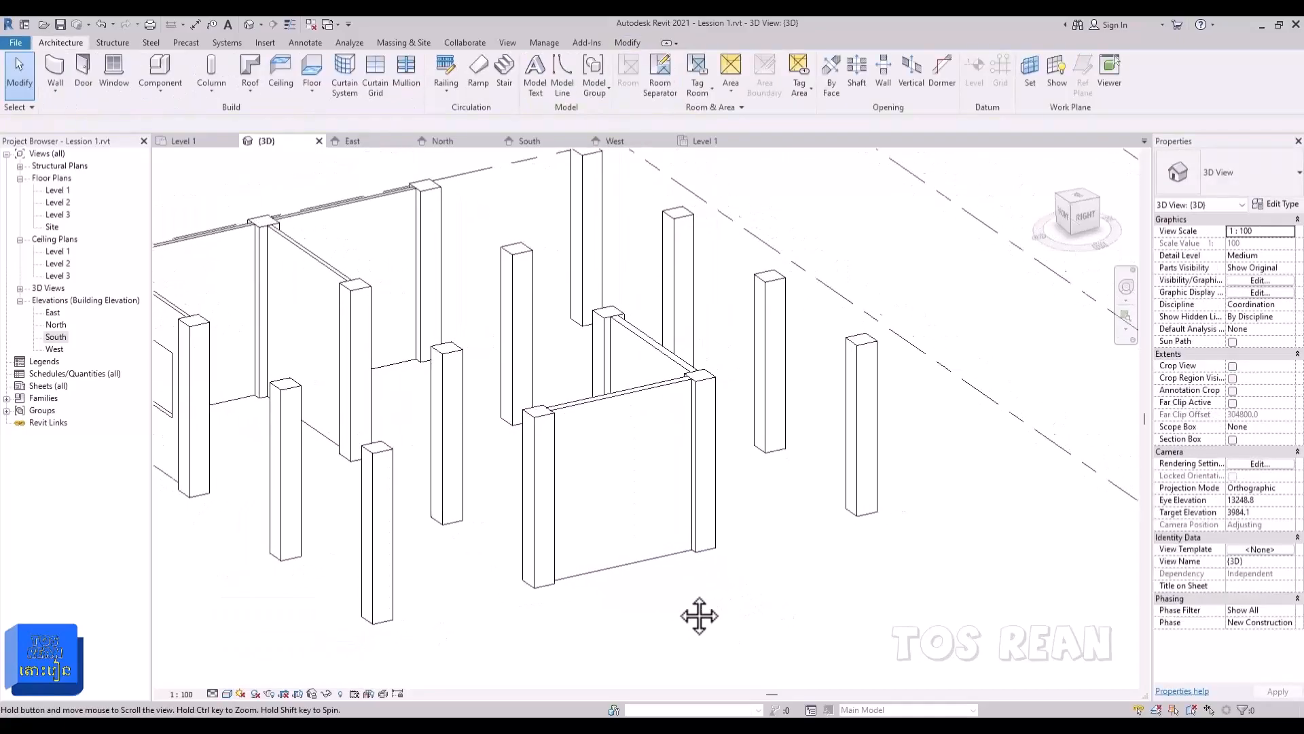
left_click(227, 693)
left_click(246, 676)
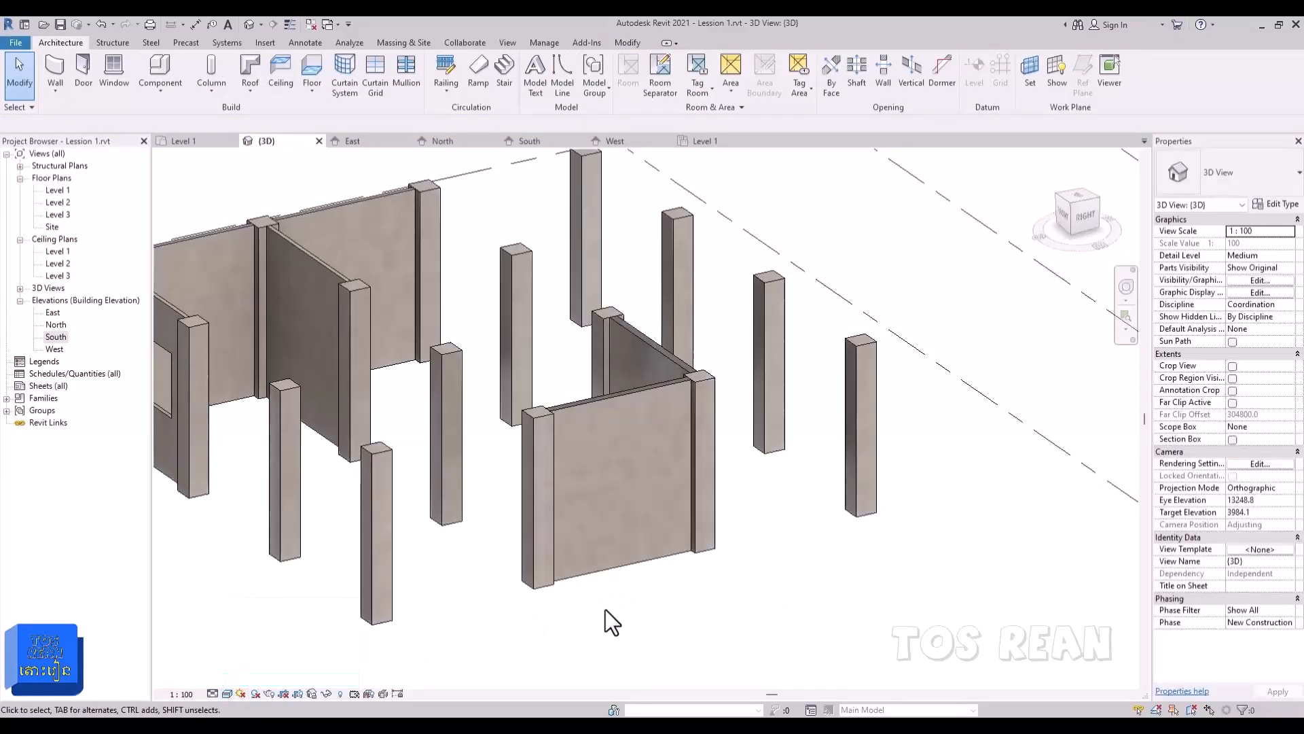
Step: Delete both 5 mm Finish 2 layers from the Interior - Blockwork 200 wall type, keeping only its brick core
left_click(644, 555)
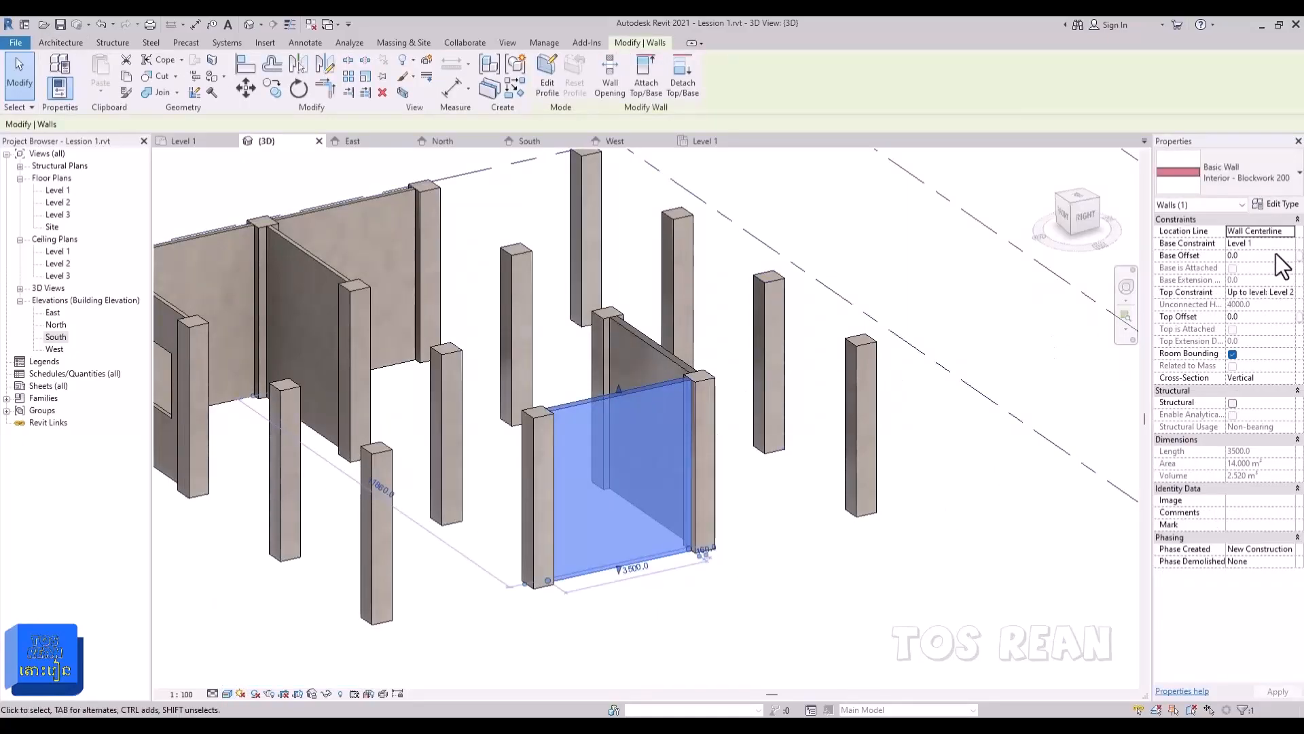
left_click(1276, 205)
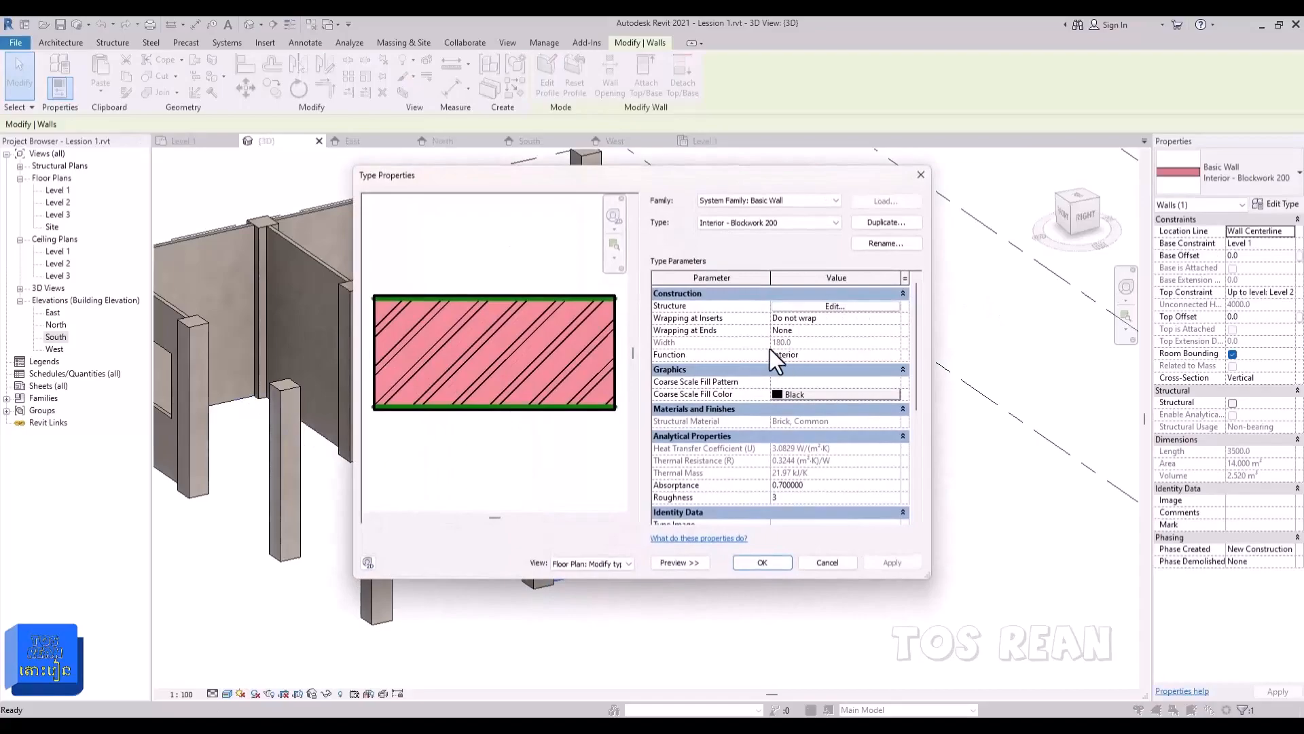
left_click(838, 306)
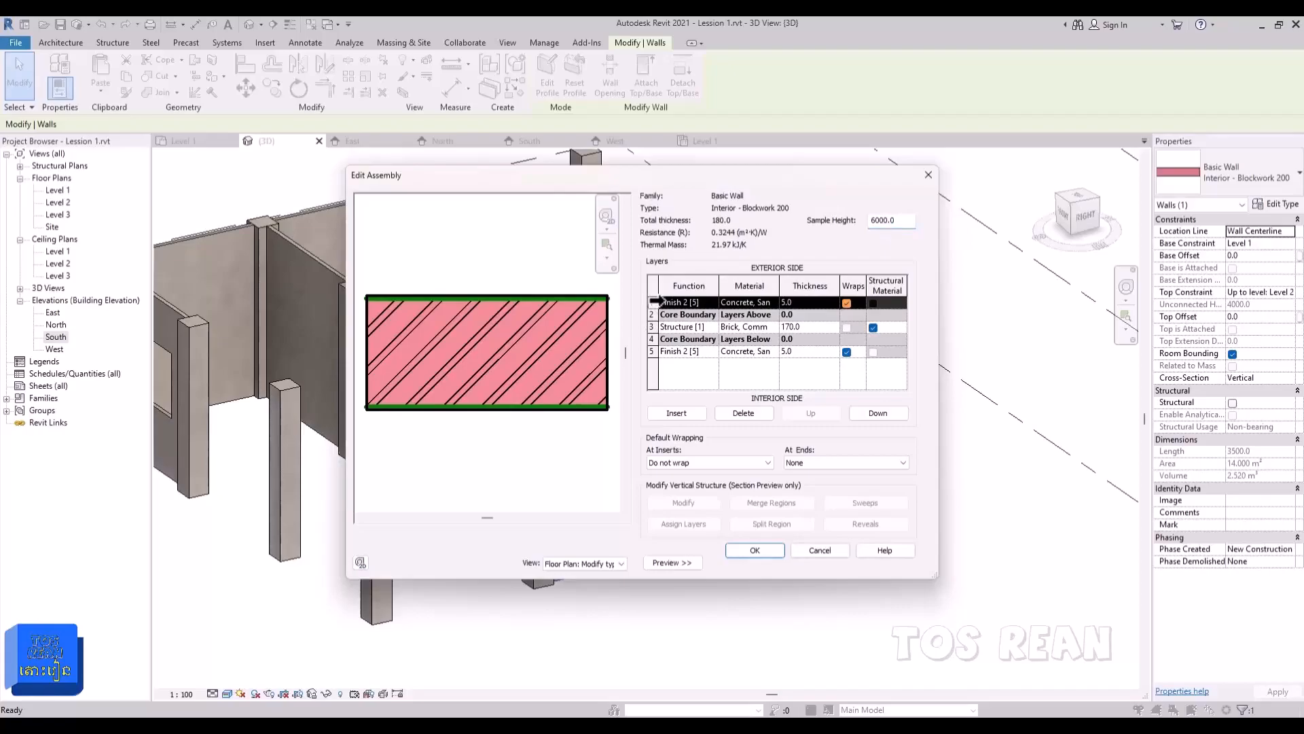
left_click(755, 413)
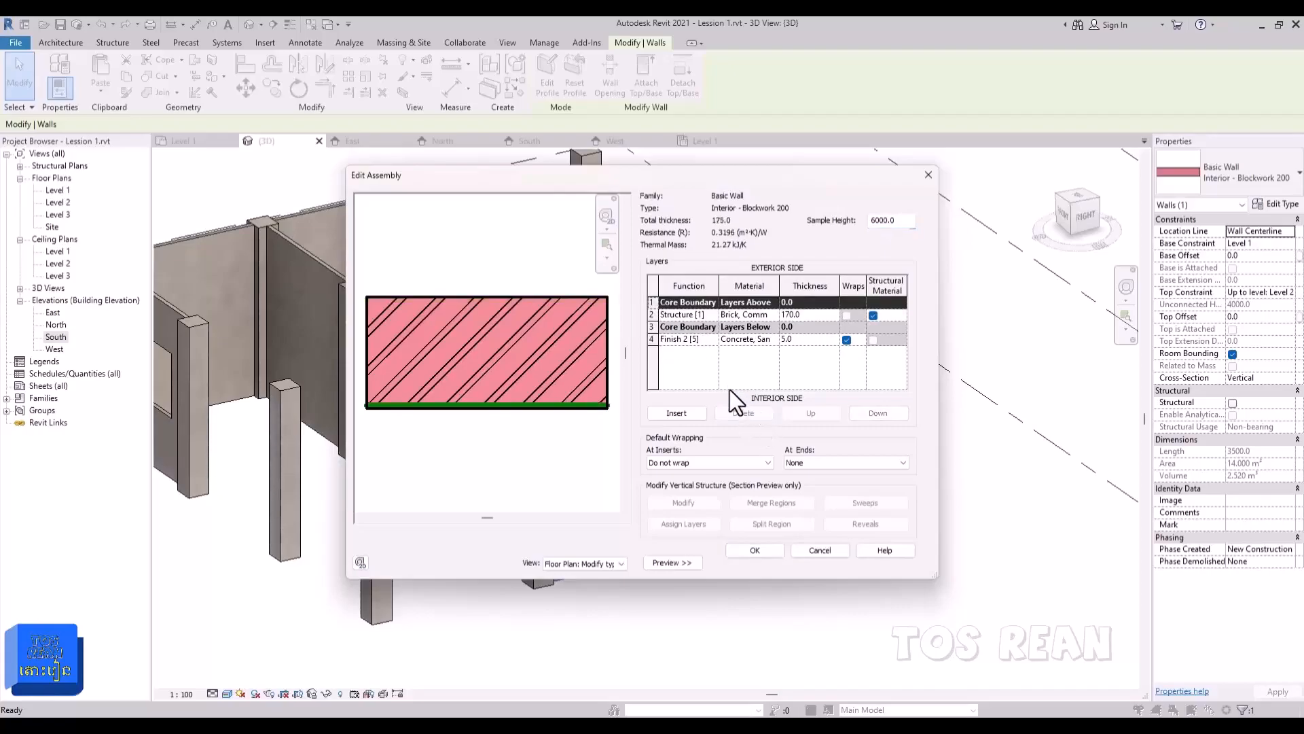
left_click(654, 338)
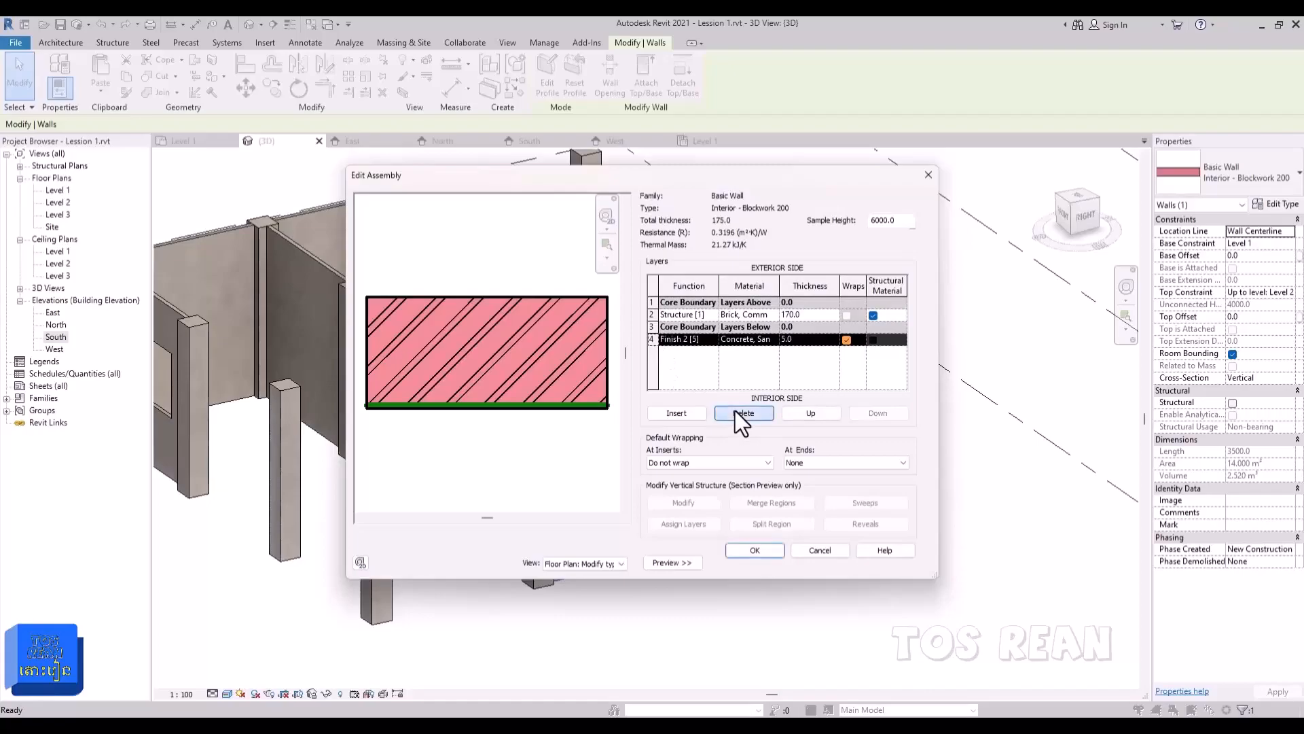
left_click(736, 412)
left_click(780, 547)
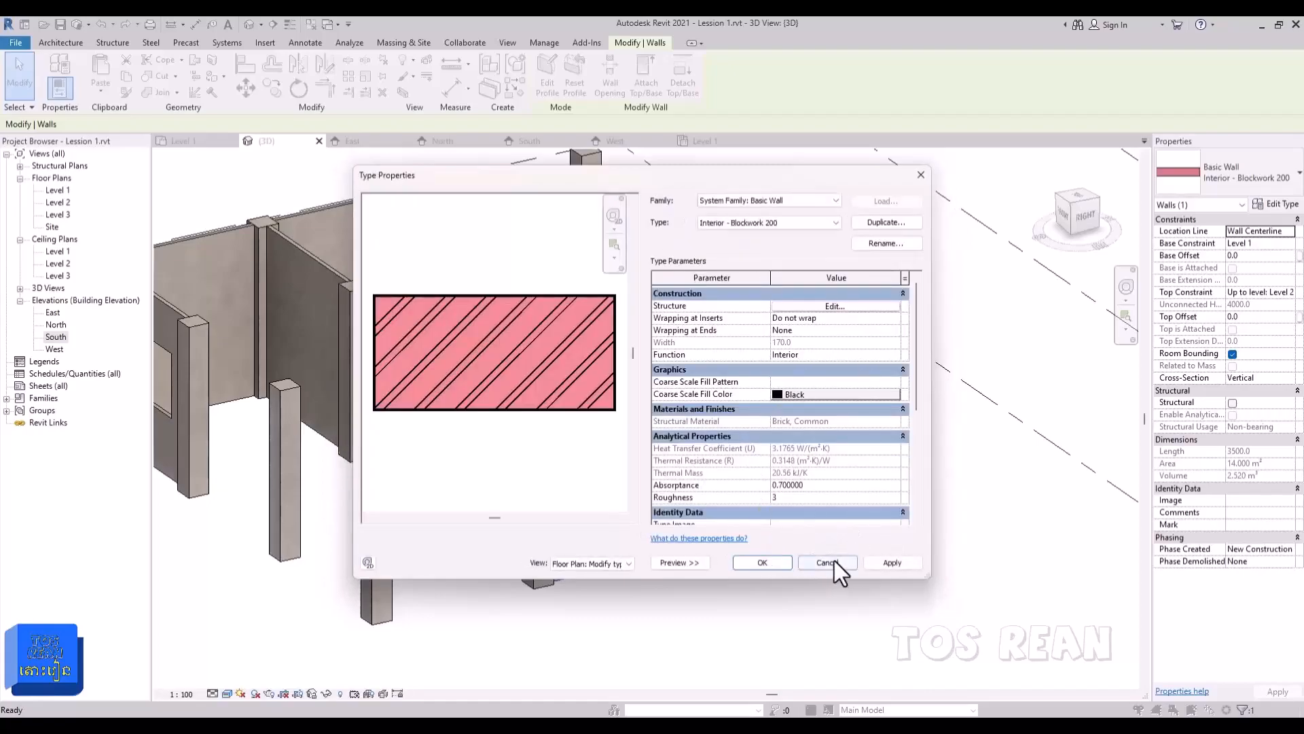
left_click(888, 563)
left_click(765, 563)
left_click(790, 531)
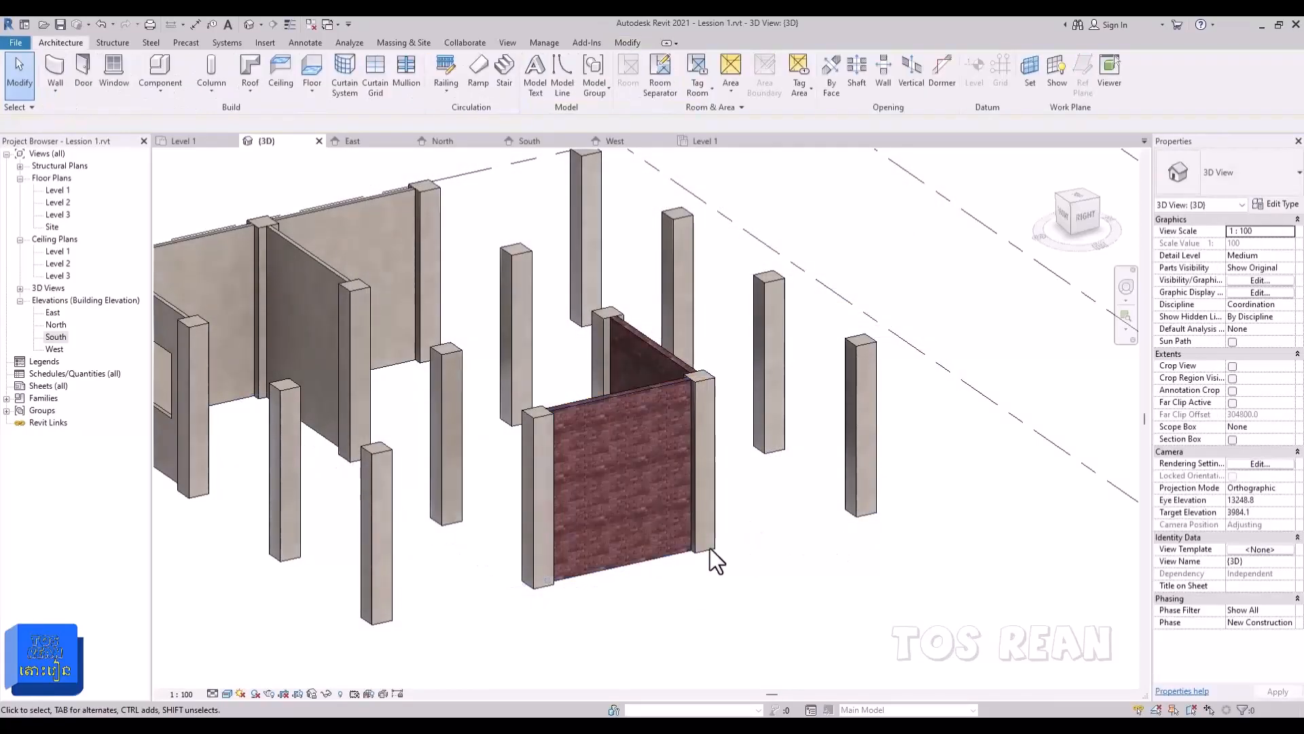
Step: Examine the exposed brick texture of the Blockwork 200 walls in the 3D view from several angles
scroll(629, 510, "up", 5)
middle_click_drag(744, 610, 866, 696, "shift")
middle_click(847, 455, "shift")
middle_click(847, 455, "shift")
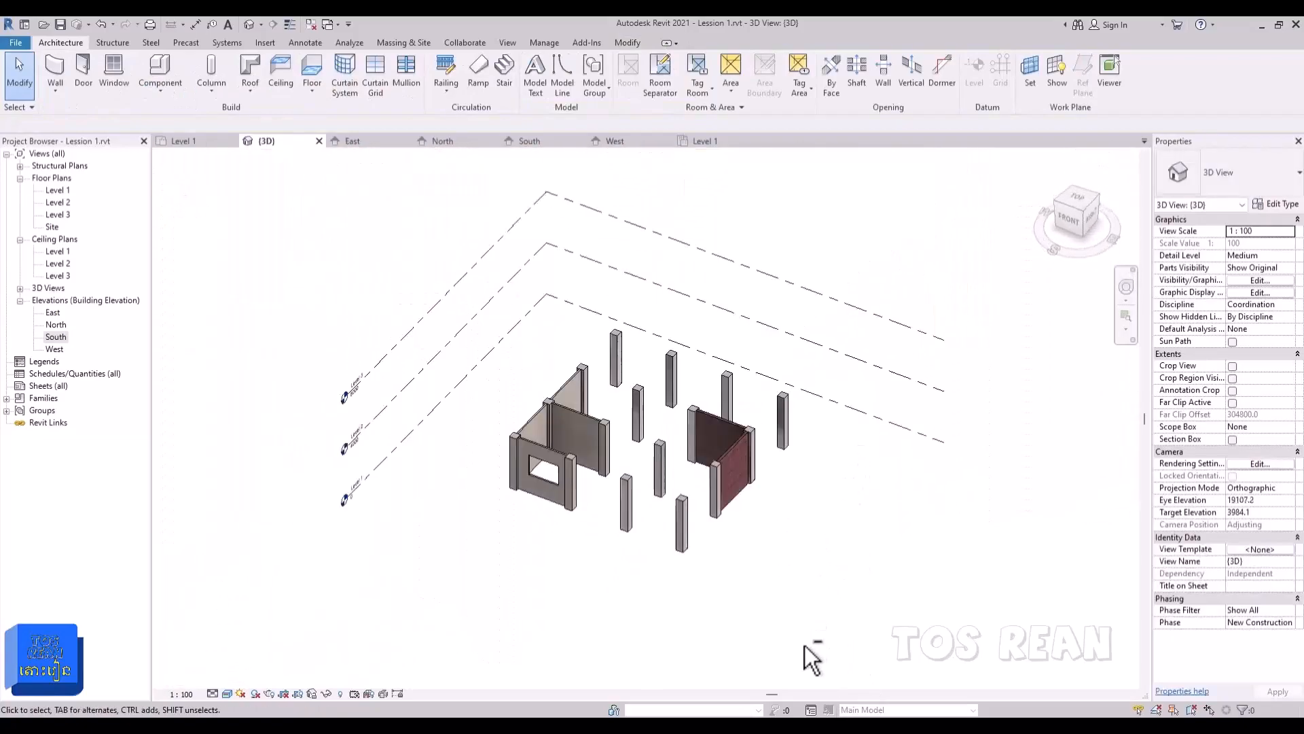
scroll(747, 488, "up", 5)
scroll(710, 445, "down", 4)
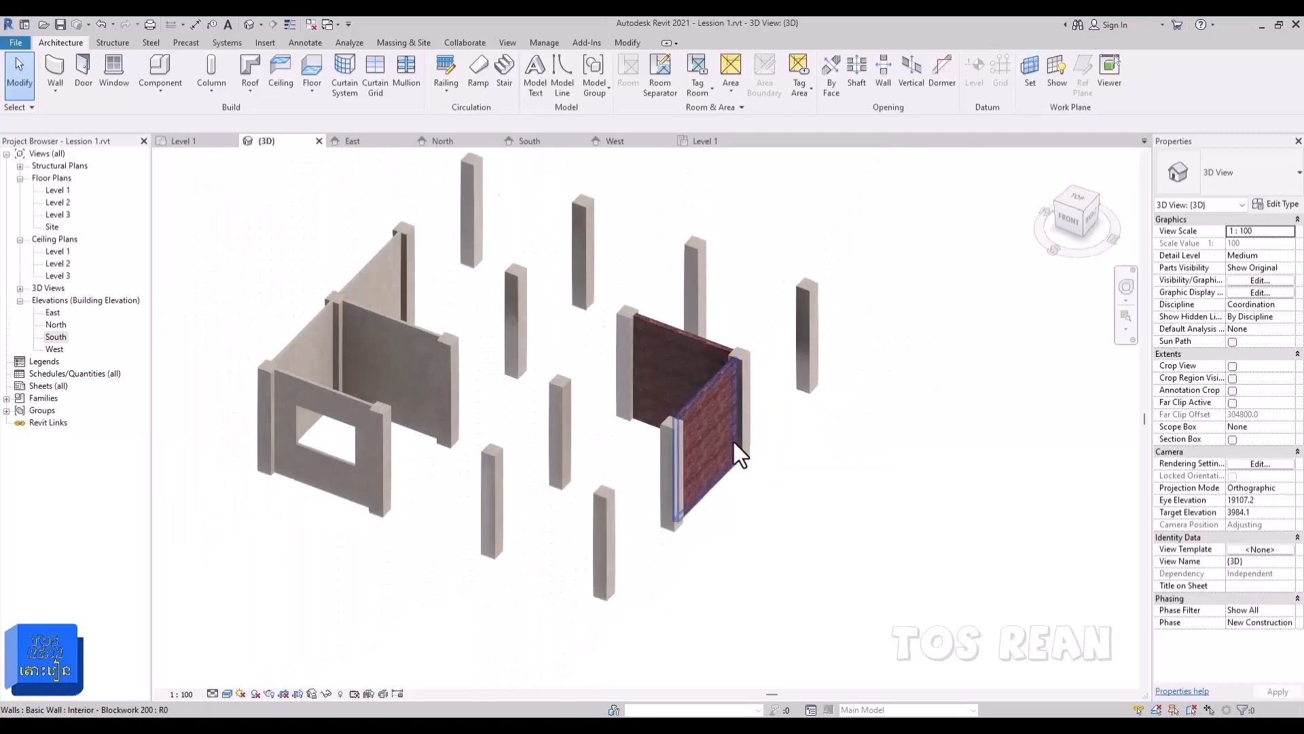
middle_click_drag(743, 451, 836, 513)
scroll(680, 460, "up", 2)
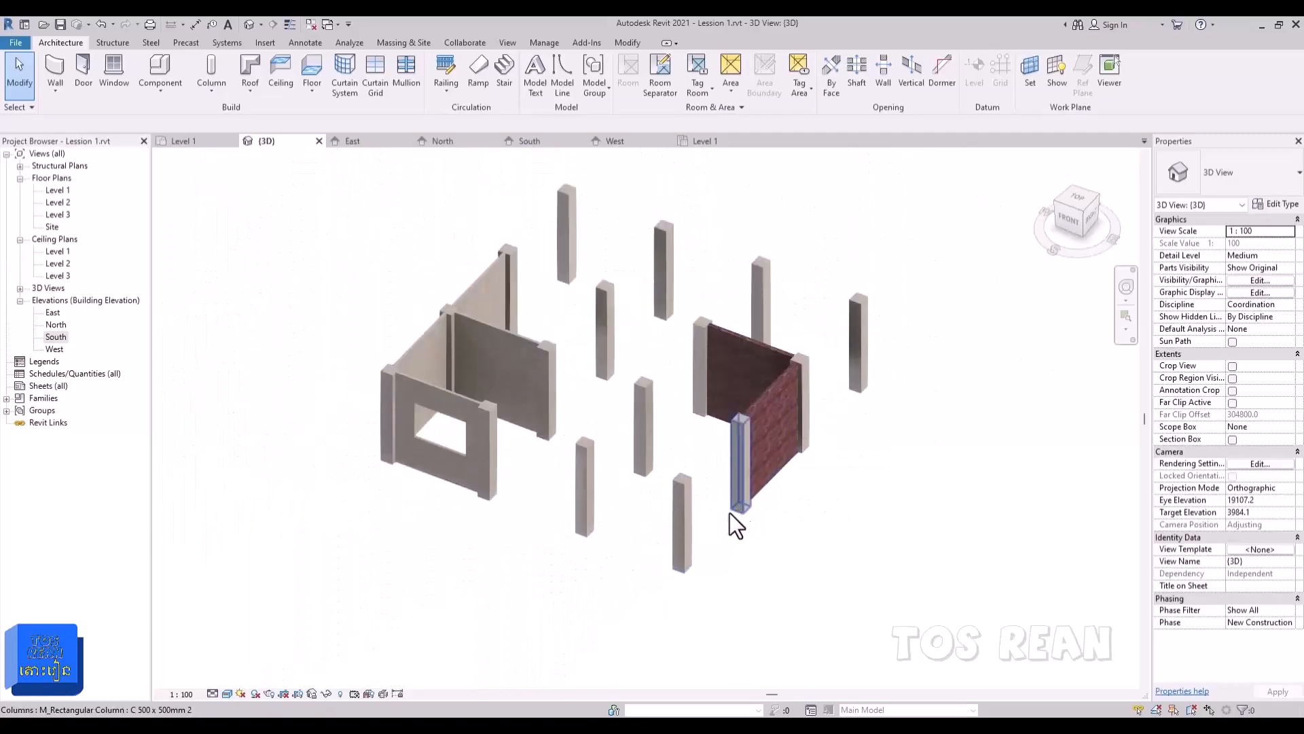
middle_click_drag(798, 519, 787, 545, "shift")
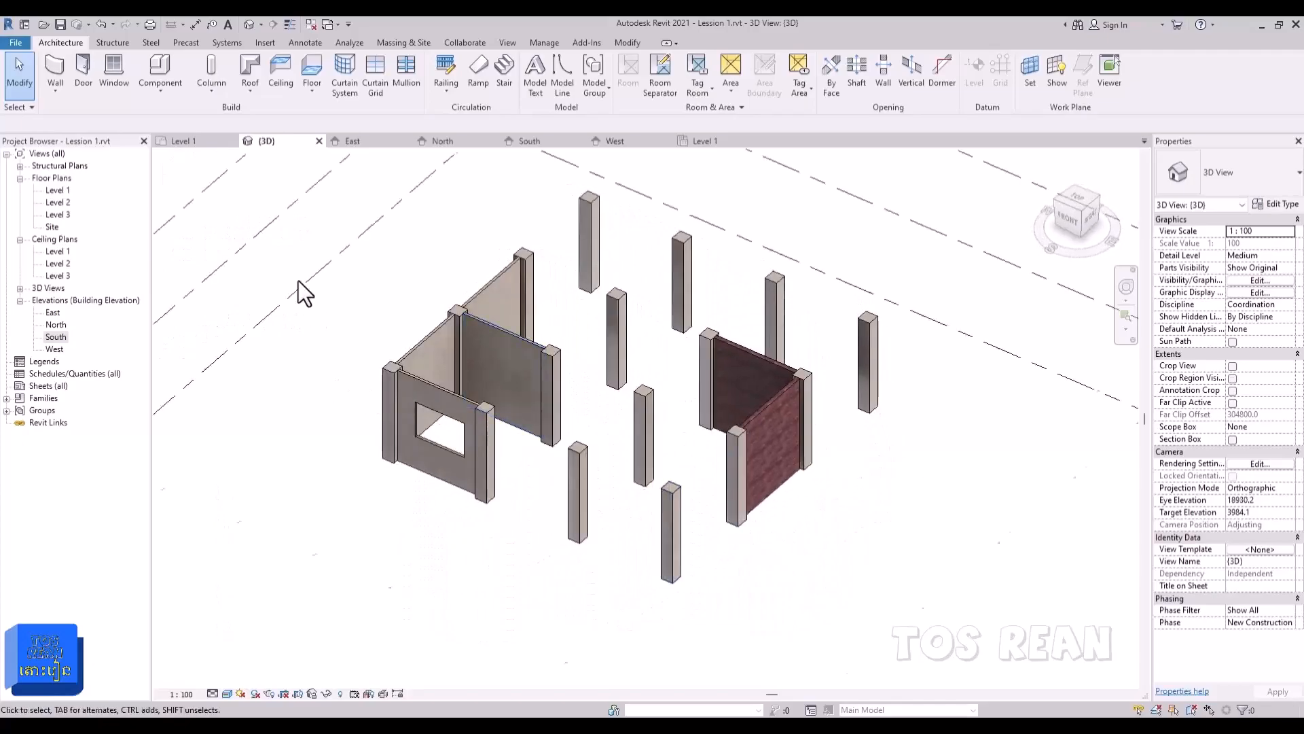
Step: Set the visual style of the Level 1 floor plan to Hidden Line
left_click(188, 141)
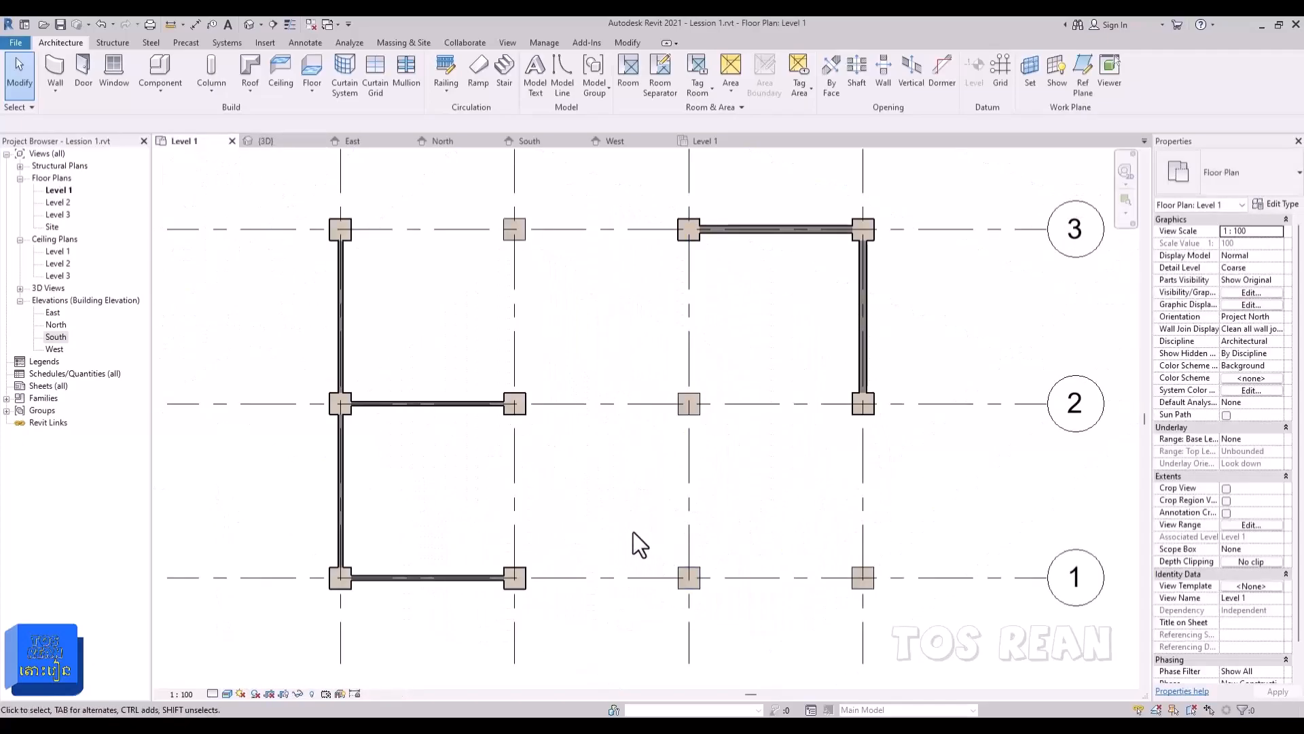
scroll(878, 345, "up", 5)
left_click(854, 339)
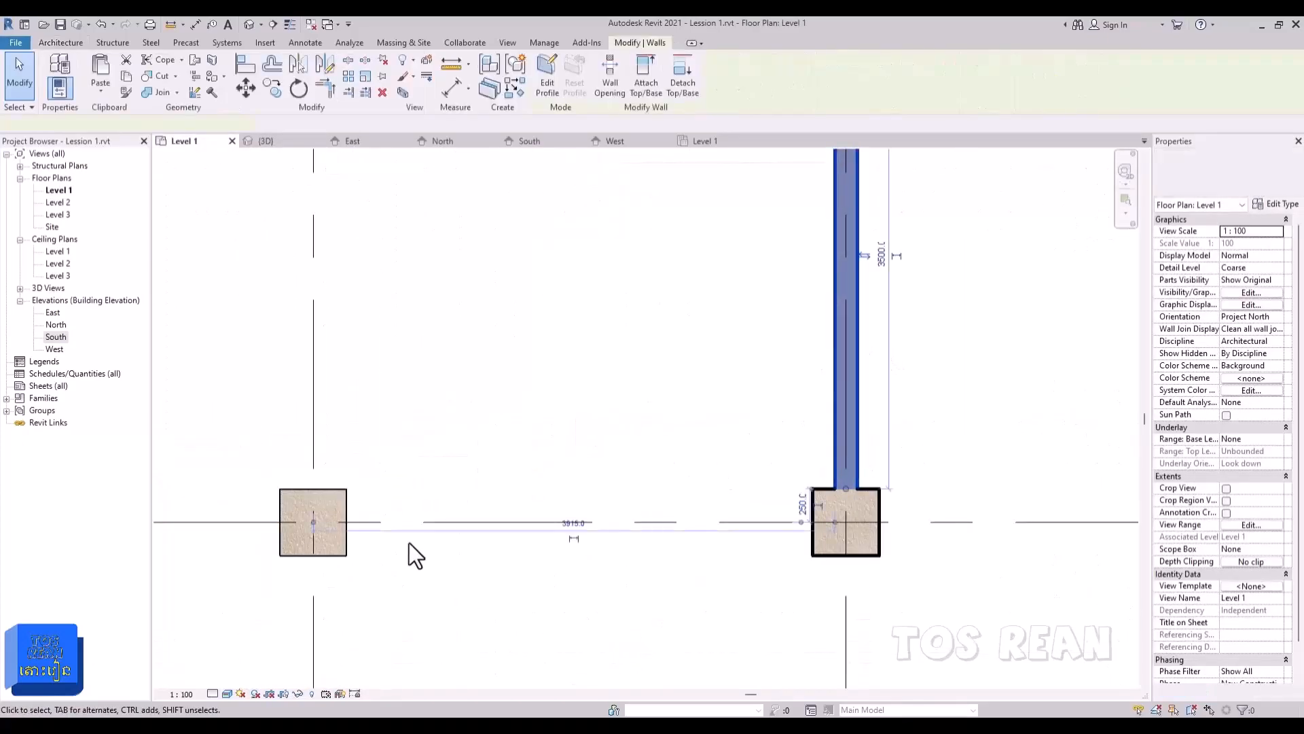
left_click(227, 694)
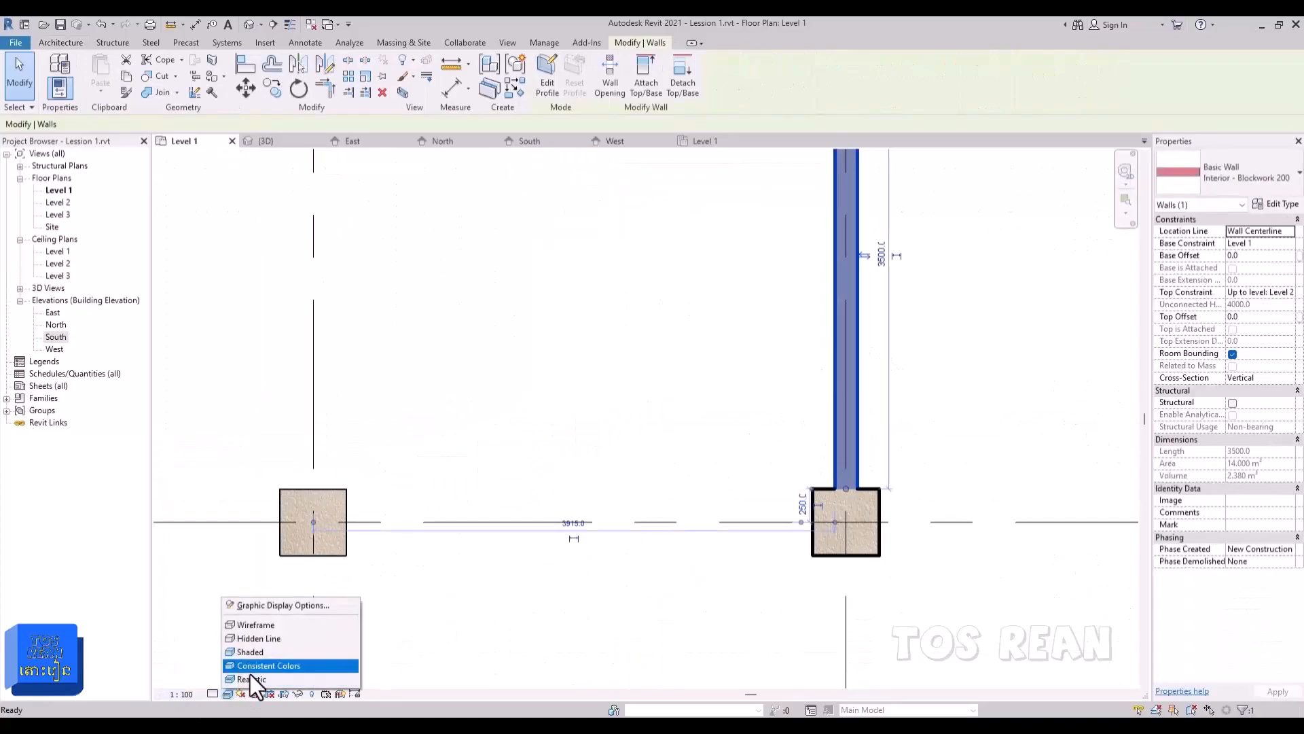
left_click(312, 637)
left_click(684, 597)
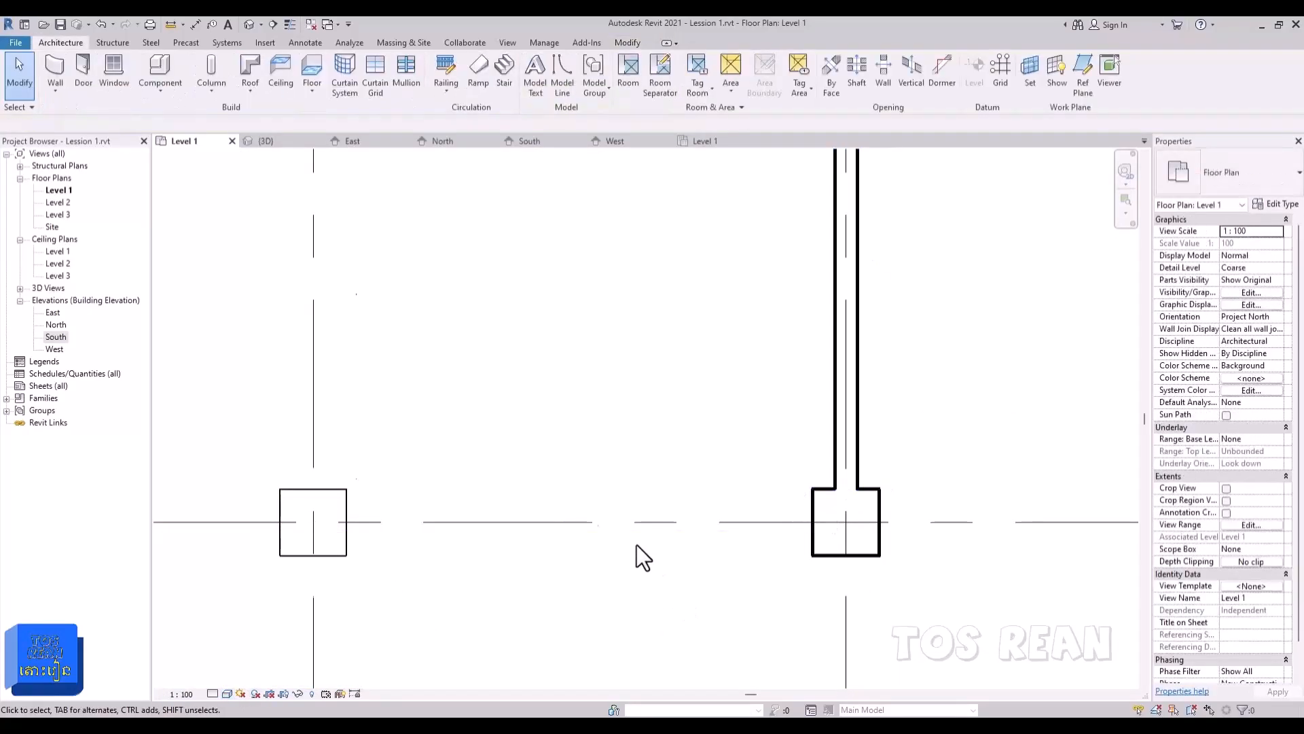
Step: Examine how the walls and columns are hatched and outlined across the Level 1 floor plan
scroll(637, 545, "down", 3)
scroll(771, 501, "down", 2)
scroll(589, 490, "up", 1)
scroll(380, 547, "up", 3)
scroll(258, 525, "up", 2)
scroll(258, 525, "up", 2)
scroll(271, 519, "down", 1)
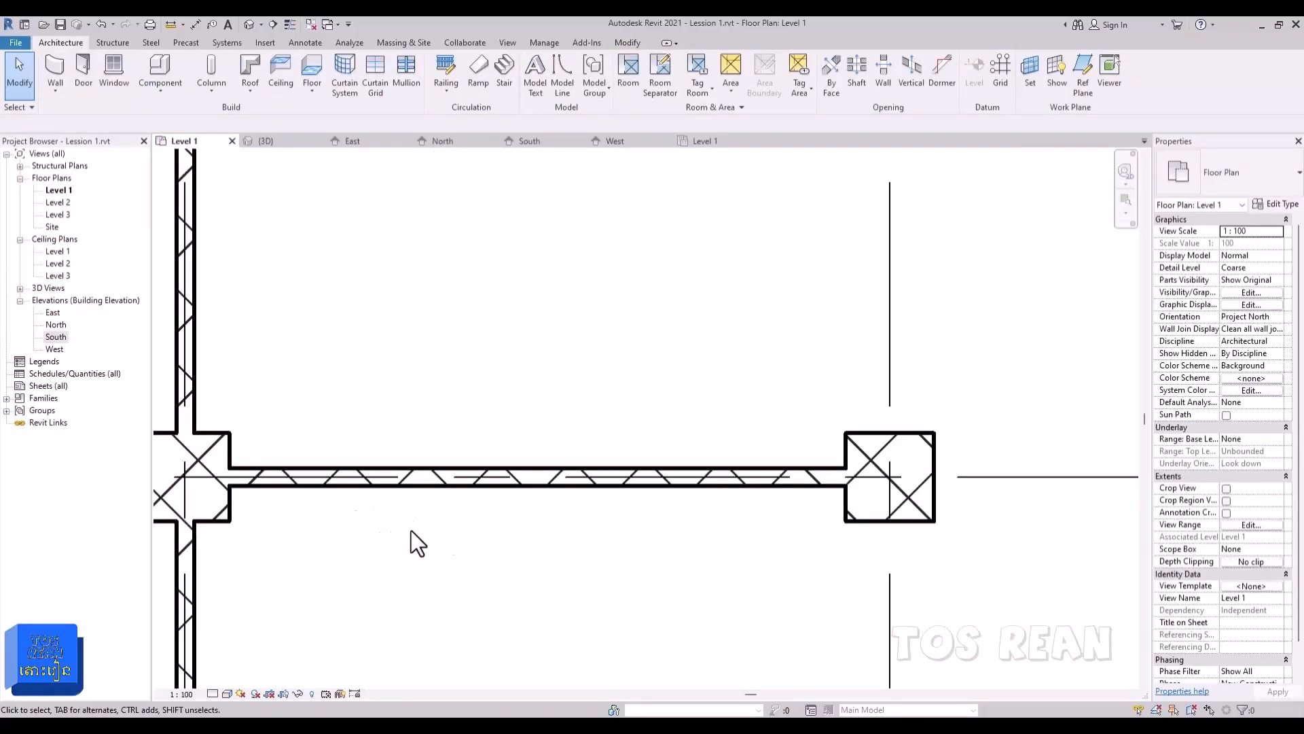
scroll(533, 519, "down", 1)
scroll(527, 517, "up", 2)
scroll(629, 536, "down", 3)
scroll(627, 462, "up", 1)
scroll(885, 476, "up", 2)
middle_click_drag(885, 475, 714, 476)
scroll(550, 466, "down", 1)
scroll(550, 467, "down", 3)
scroll(713, 476, "down", 3)
scroll(562, 470, "down", 1)
middle_click_drag(570, 457, 614, 384)
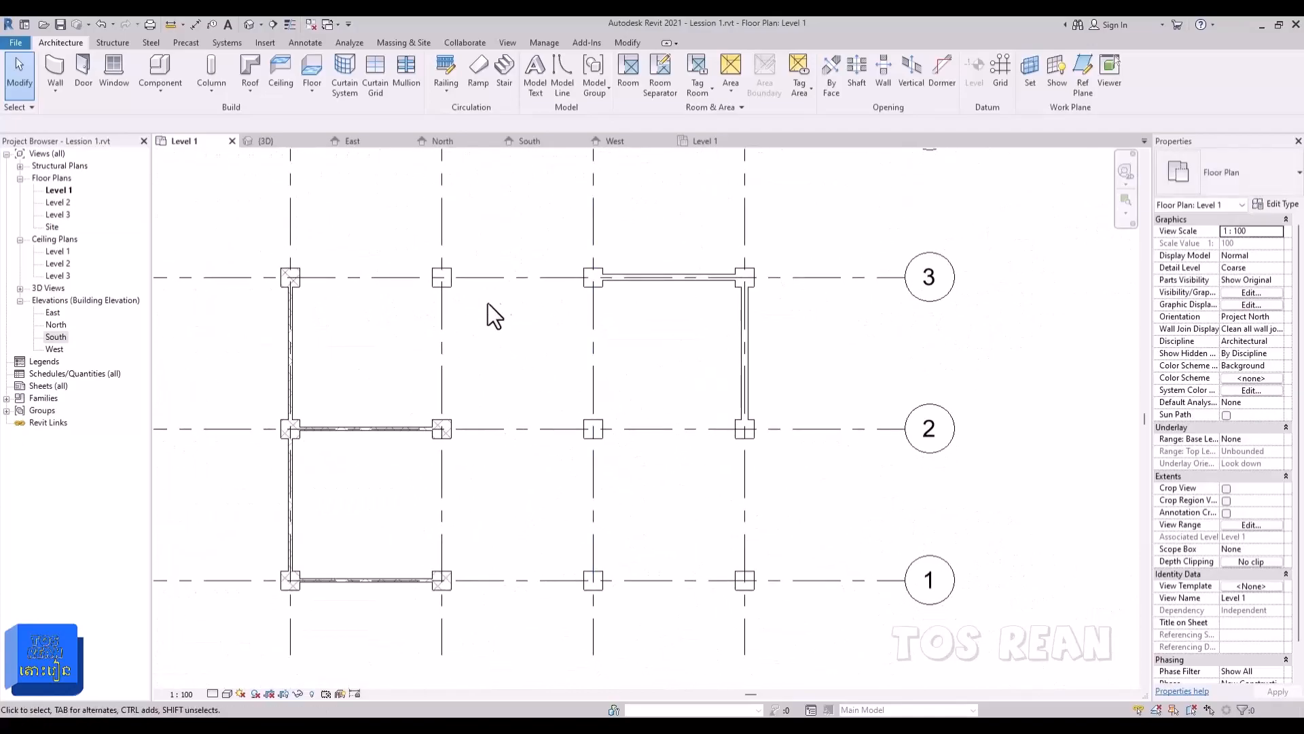
Step: Start an architectural wall using the Curtain Wall type
left_click(51, 90)
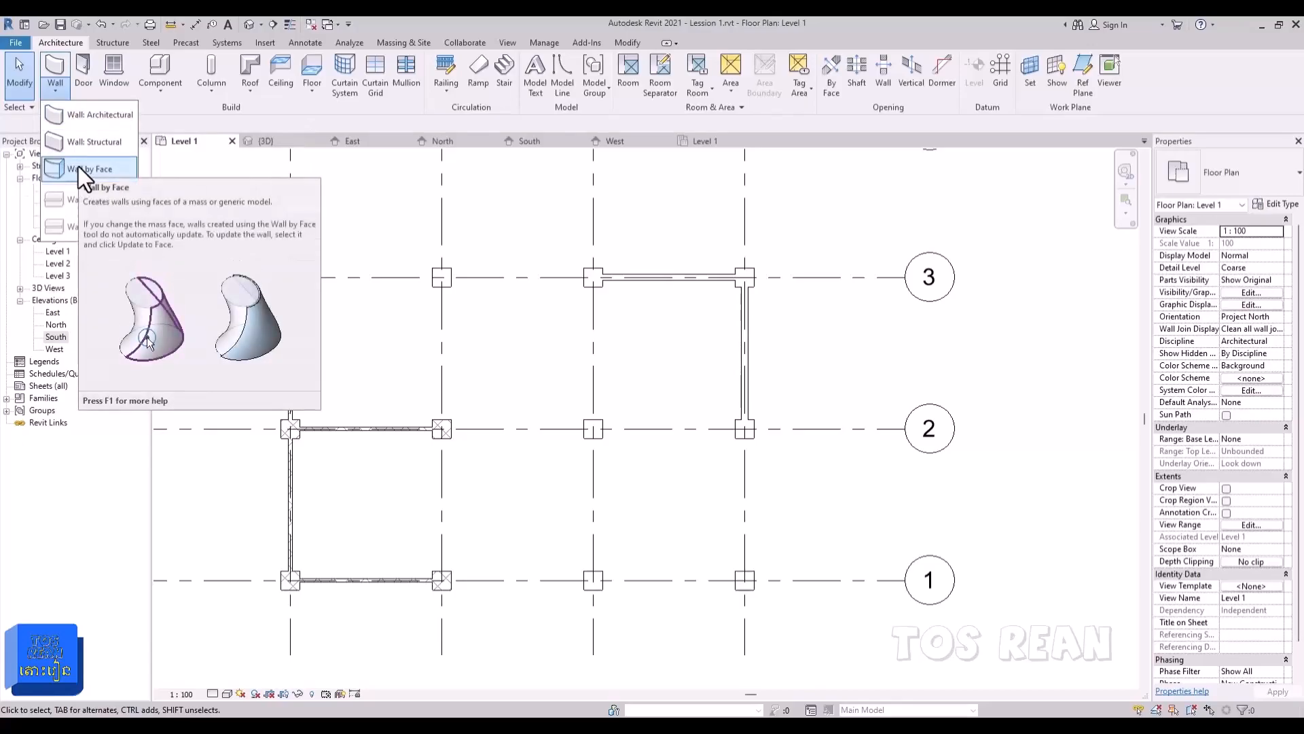
left_click(99, 114)
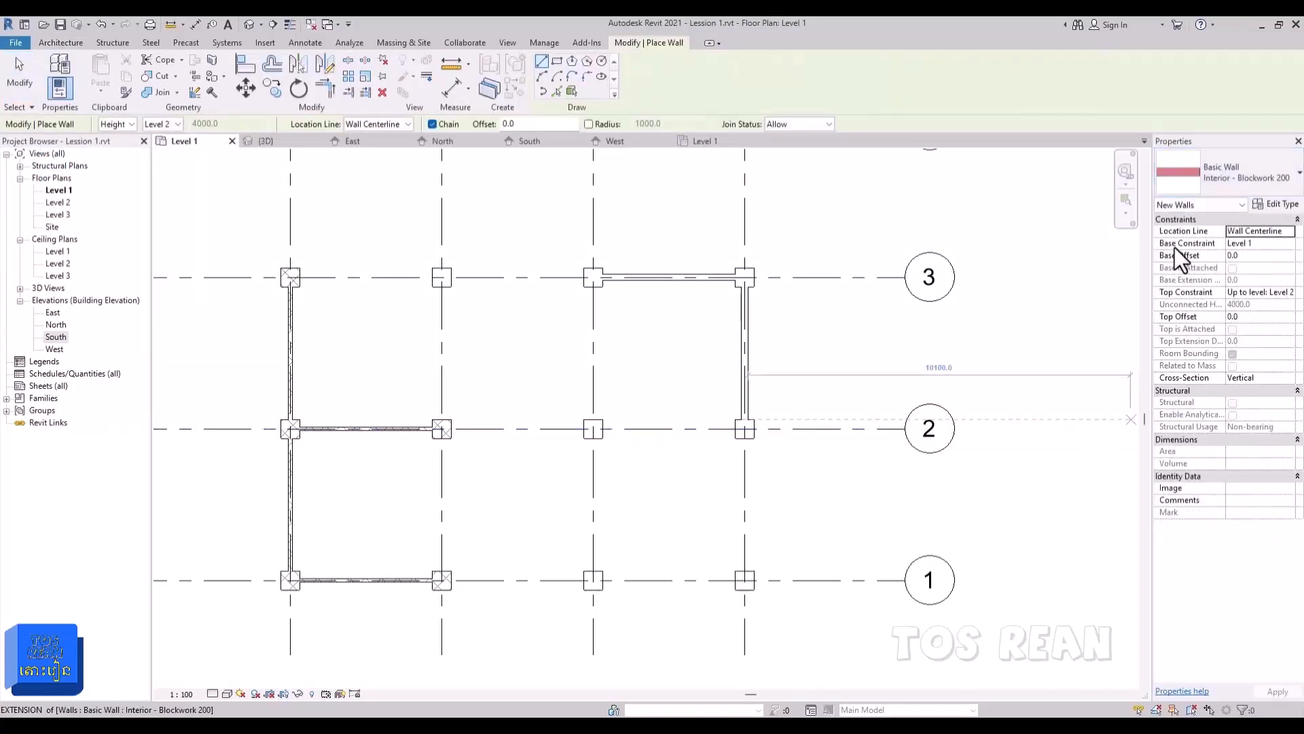
left_click(1271, 176)
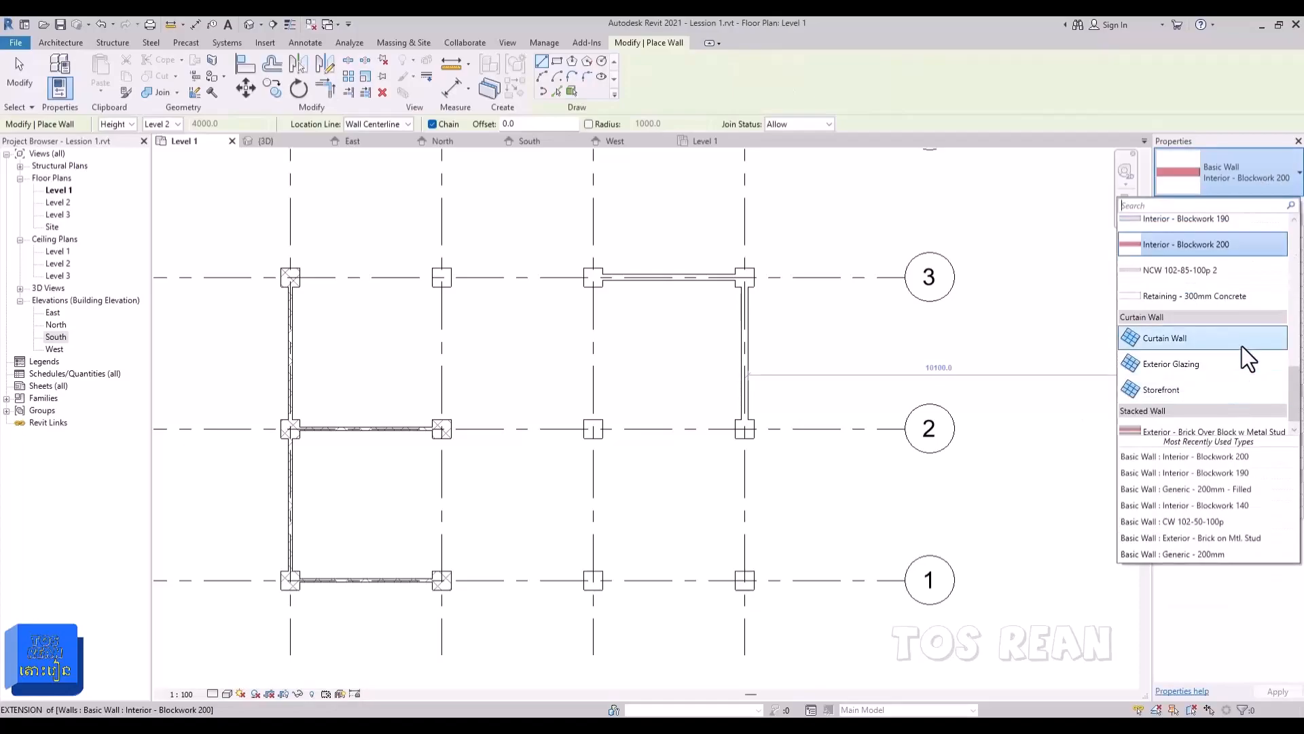
mouse_move(1221, 341)
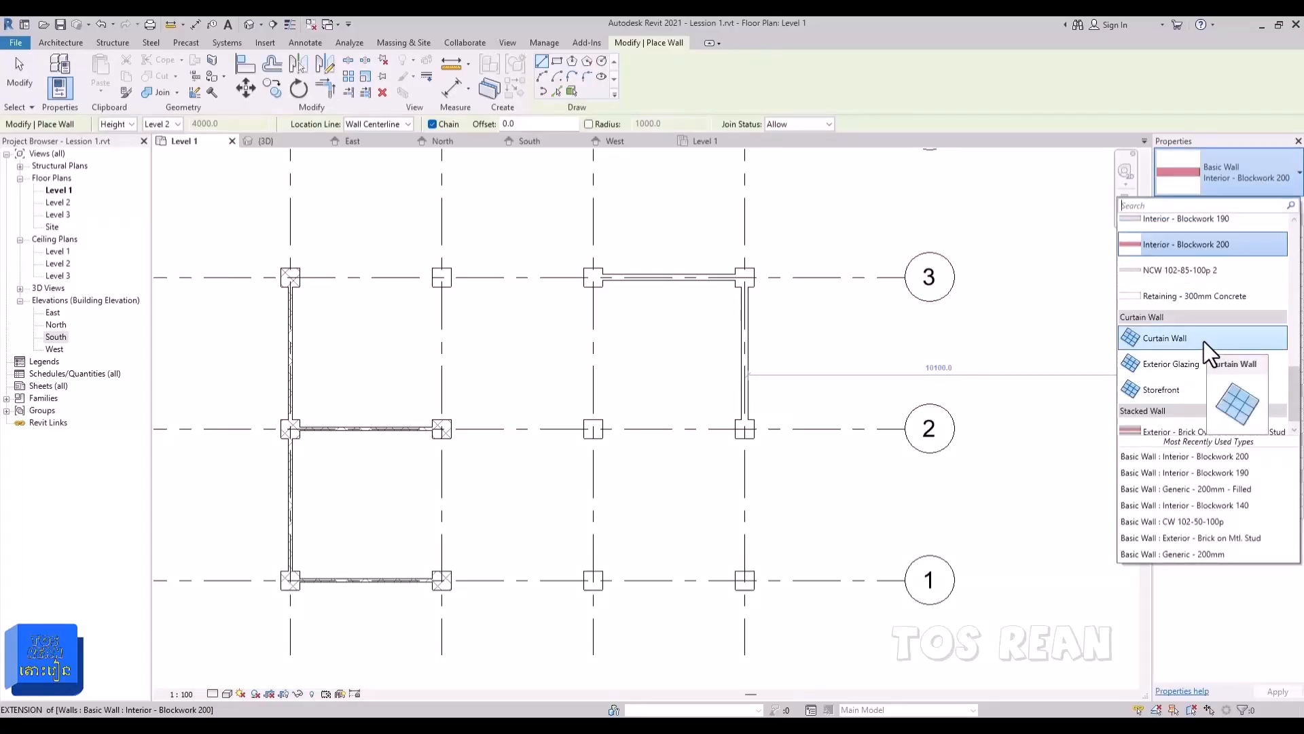
left_click(1203, 341)
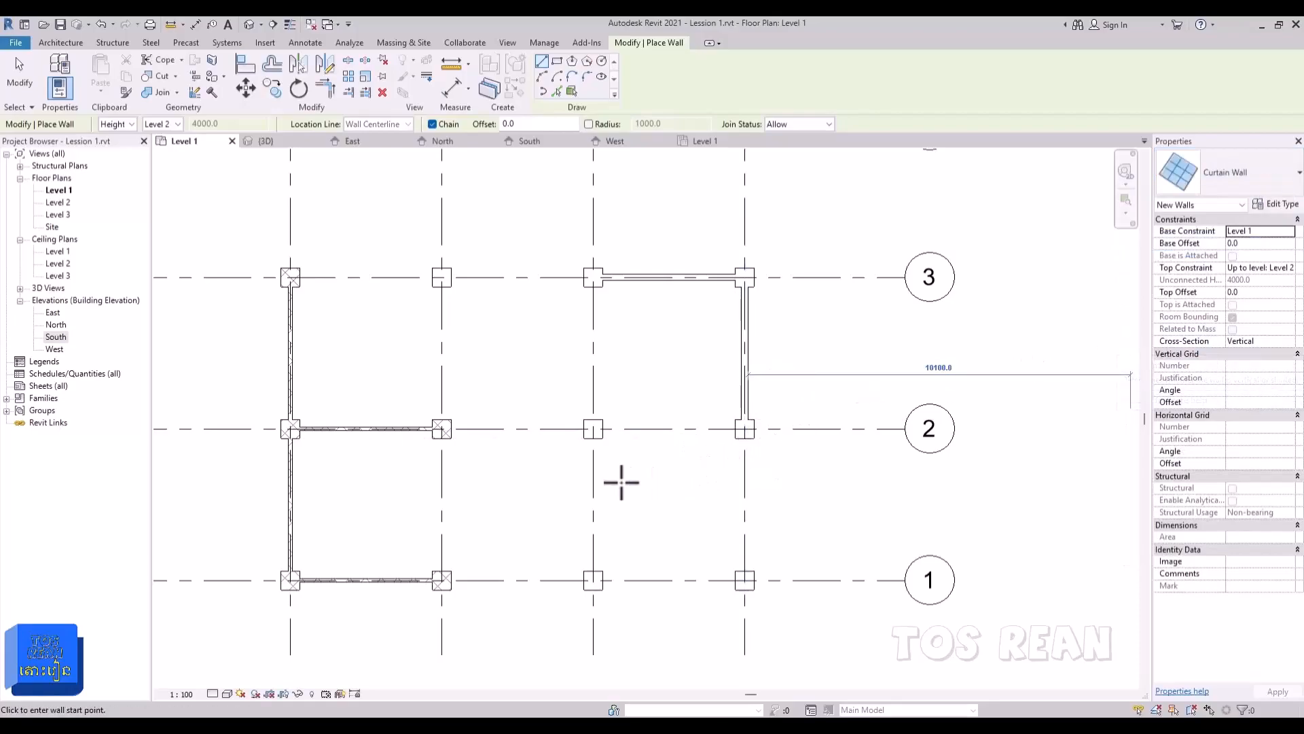
Step: Review the type properties of the Curtain Wall type, leaving them unedited
left_click(1265, 205)
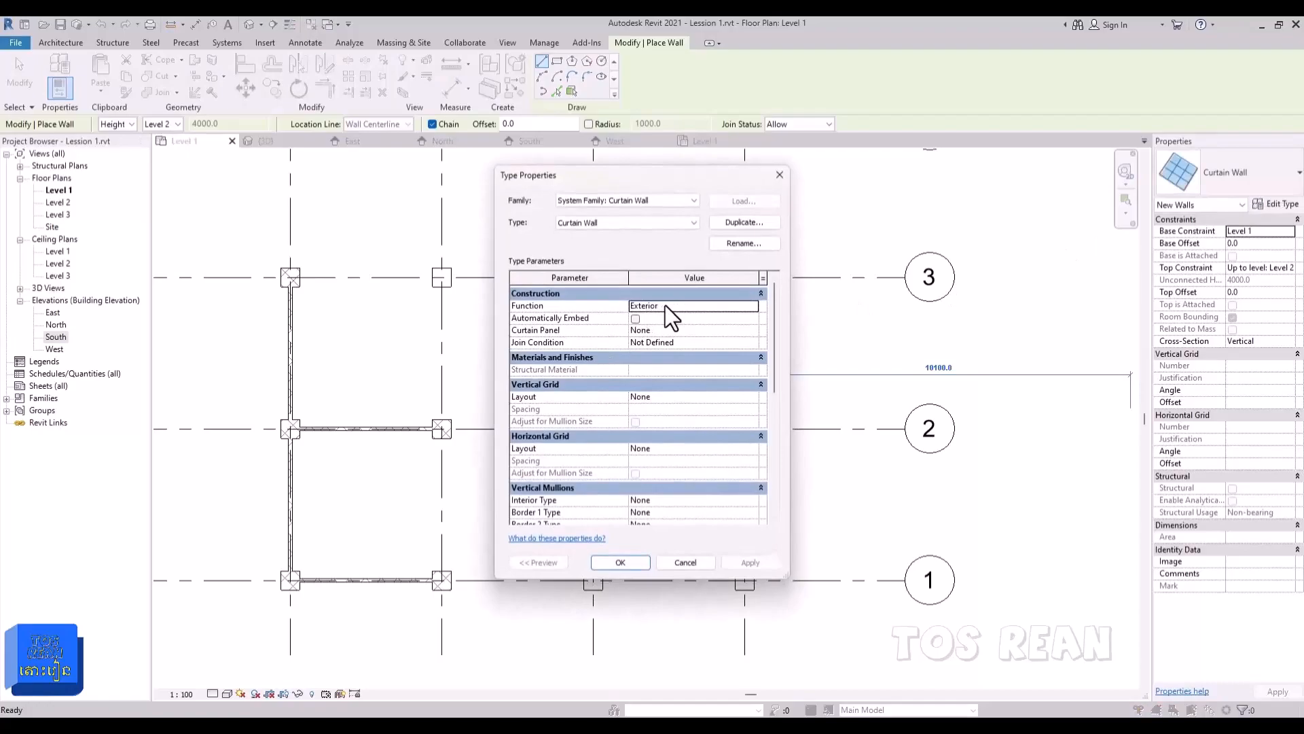
scroll(646, 425, "down", 5)
scroll(636, 369, "up", 5)
left_click(628, 569)
Step: Draw a curtain wall along grid 1 between the columns on grids C and D, and end wall placement
scroll(647, 544, "up", 2)
middle_click_drag(646, 535, 631, 379)
left_click(574, 457)
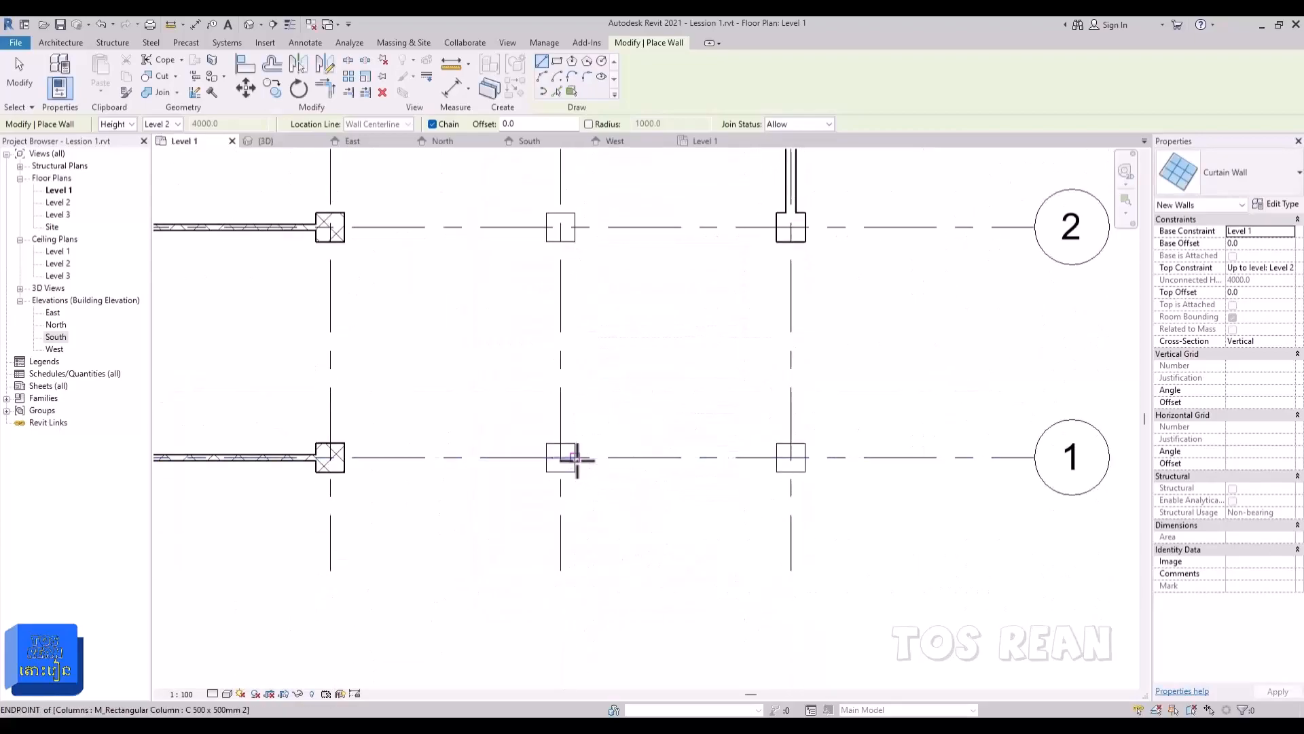
left_click(776, 457)
scroll(787, 457, "up", 4)
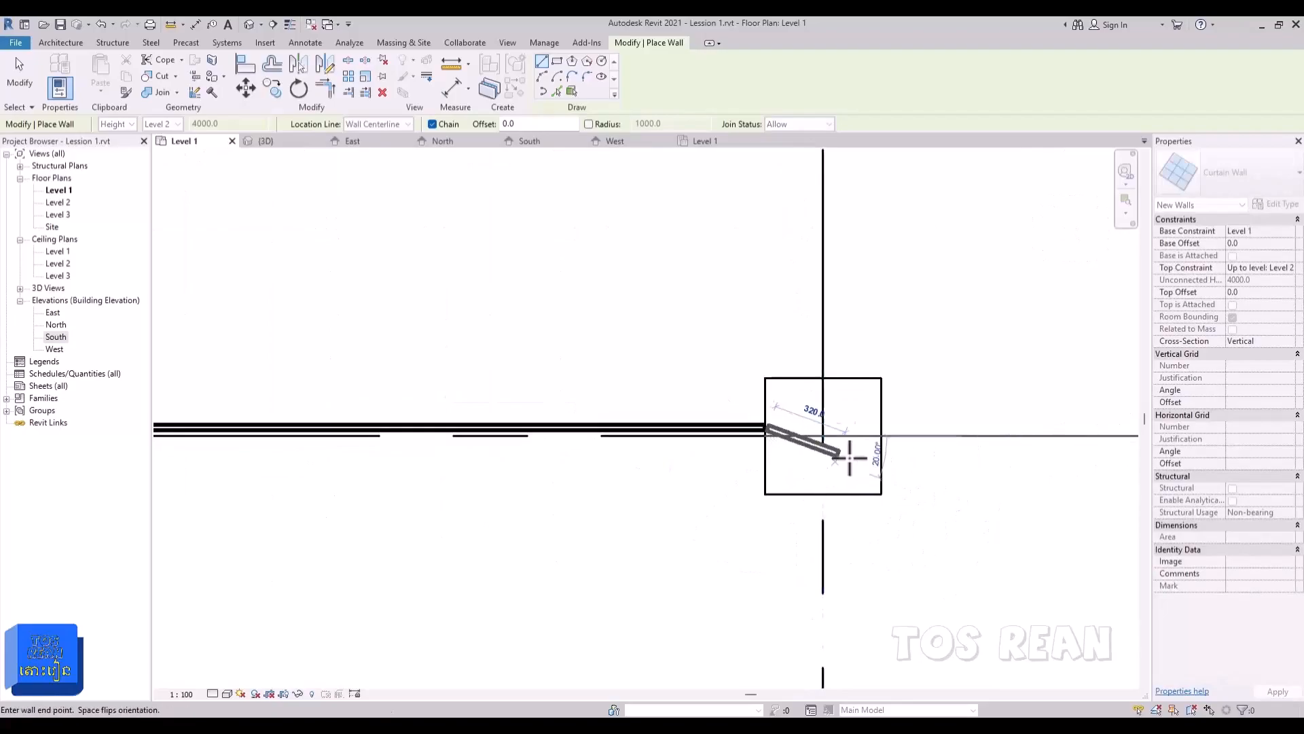
key("Escape")
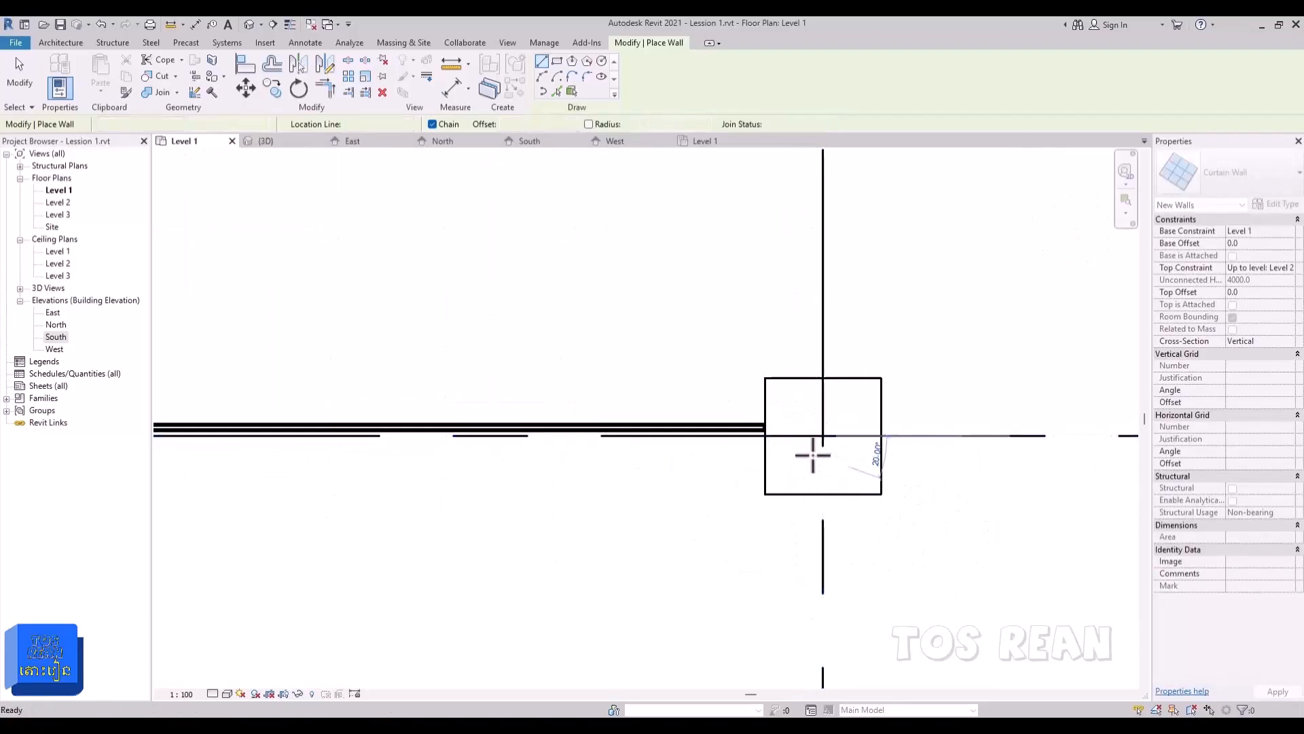
key("Escape")
Step: Examine the new curtain wall between its two columns in the 3D view
scroll(646, 483, "down", 3)
middle_click_drag(601, 459, 650, 635)
key("z")
key("f")
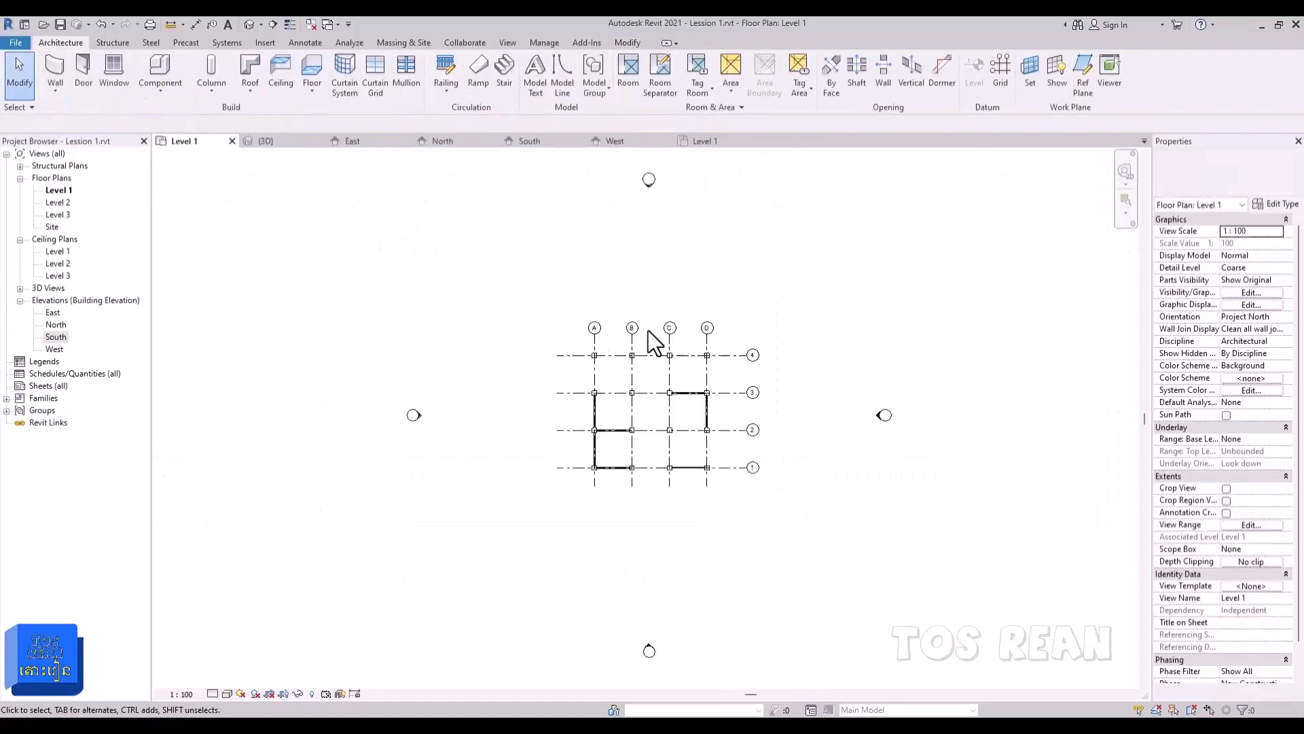
scroll(691, 454, "up", 4)
left_click(265, 140)
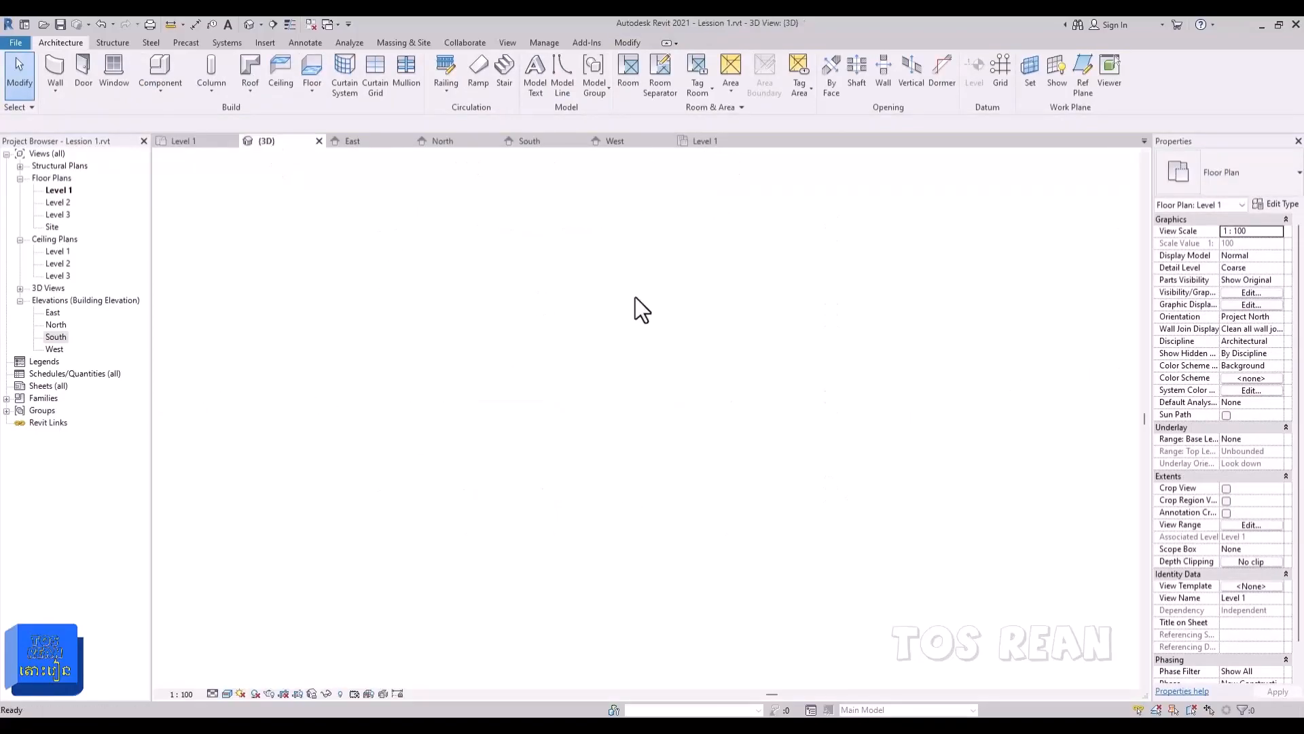
scroll(645, 469, "up", 5)
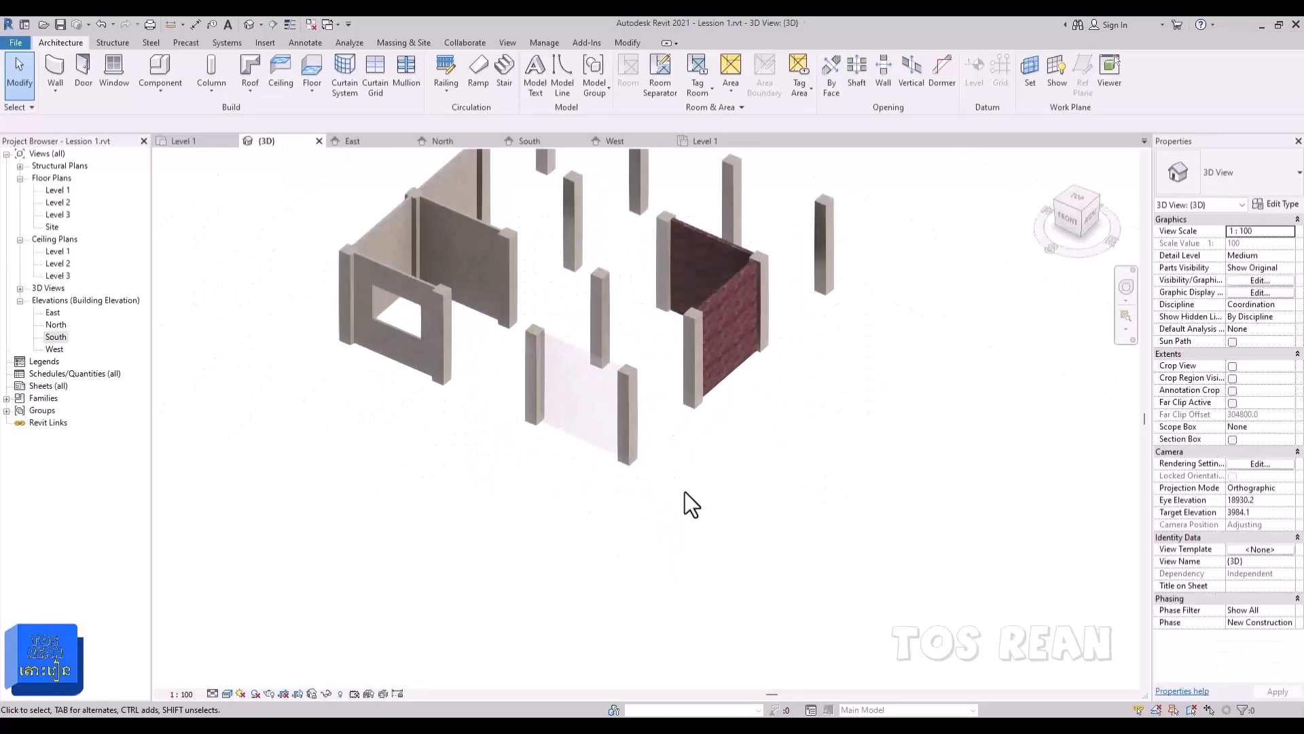
scroll(549, 402, "up", 2)
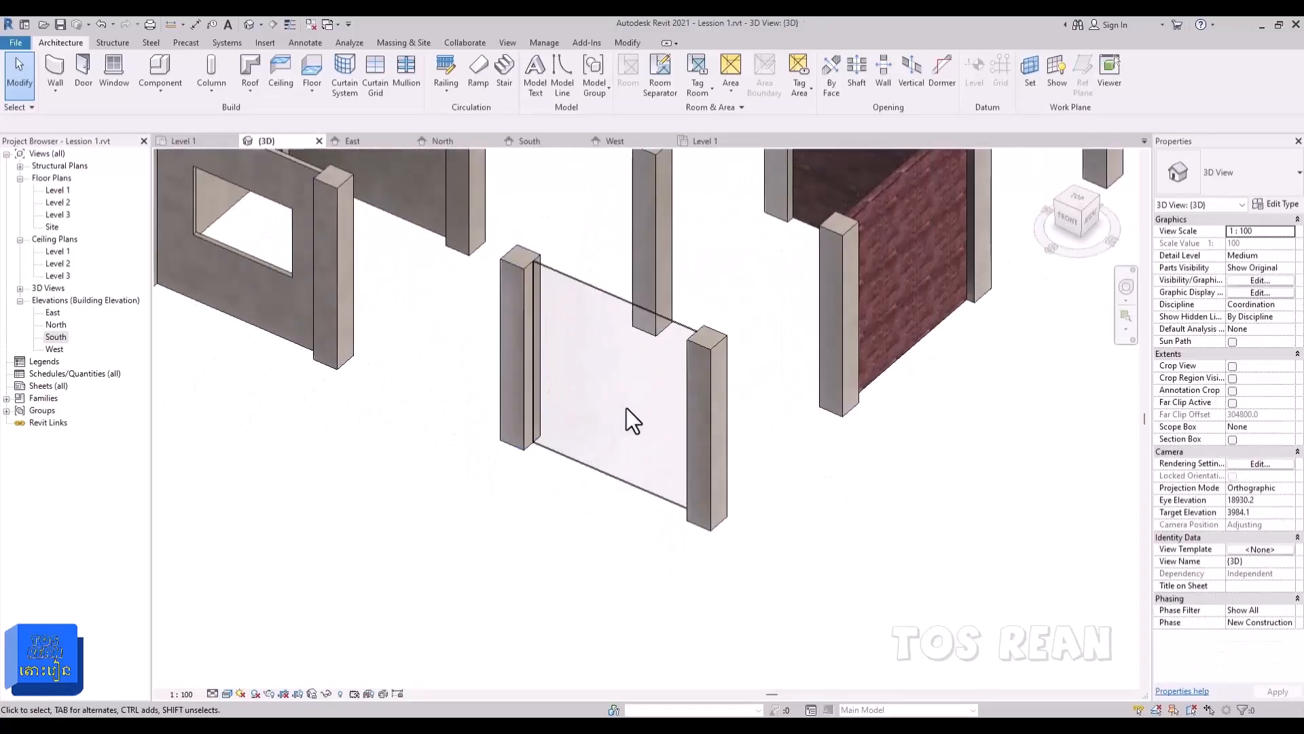
left_click(602, 474)
left_click(824, 546)
Step: Return to the Level 1 floor plan and start an architectural wall using the Curtain Wall type
left_click(212, 144)
scroll(726, 489, "up", 5)
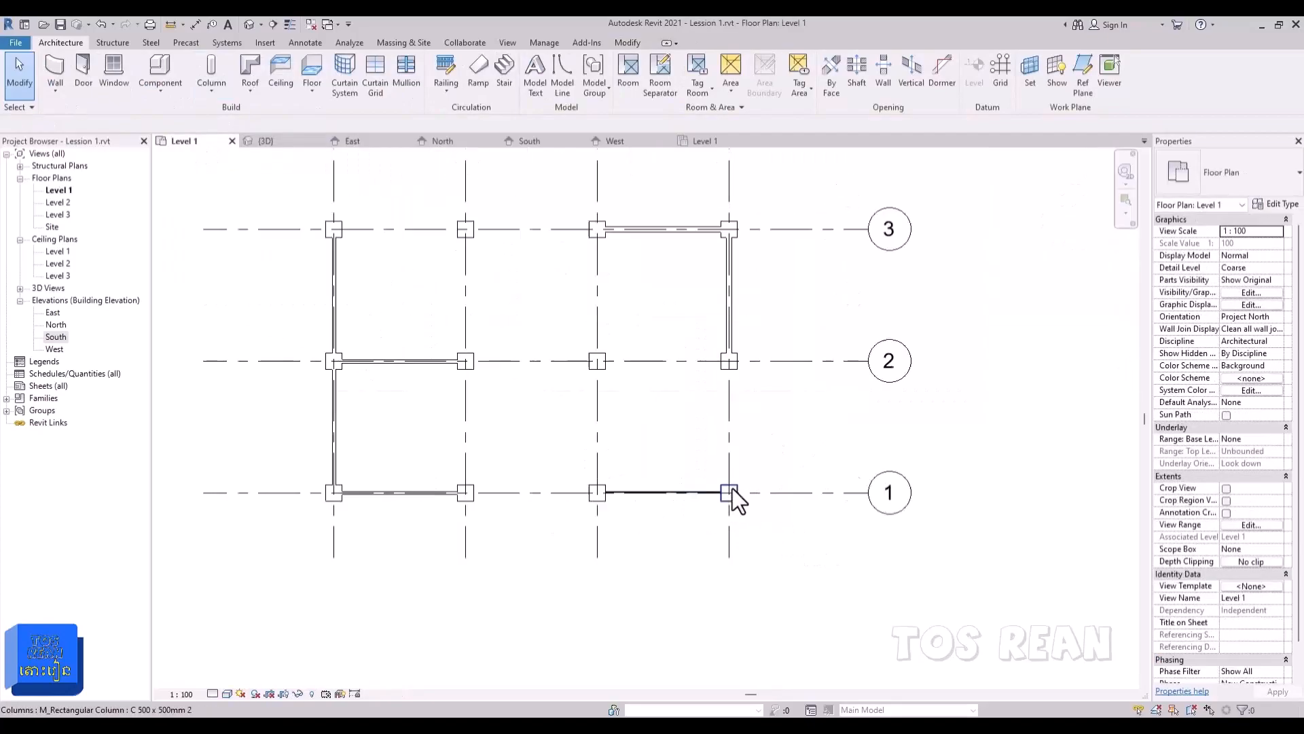
scroll(720, 490, "up", 1)
left_click(63, 96)
left_click(91, 113)
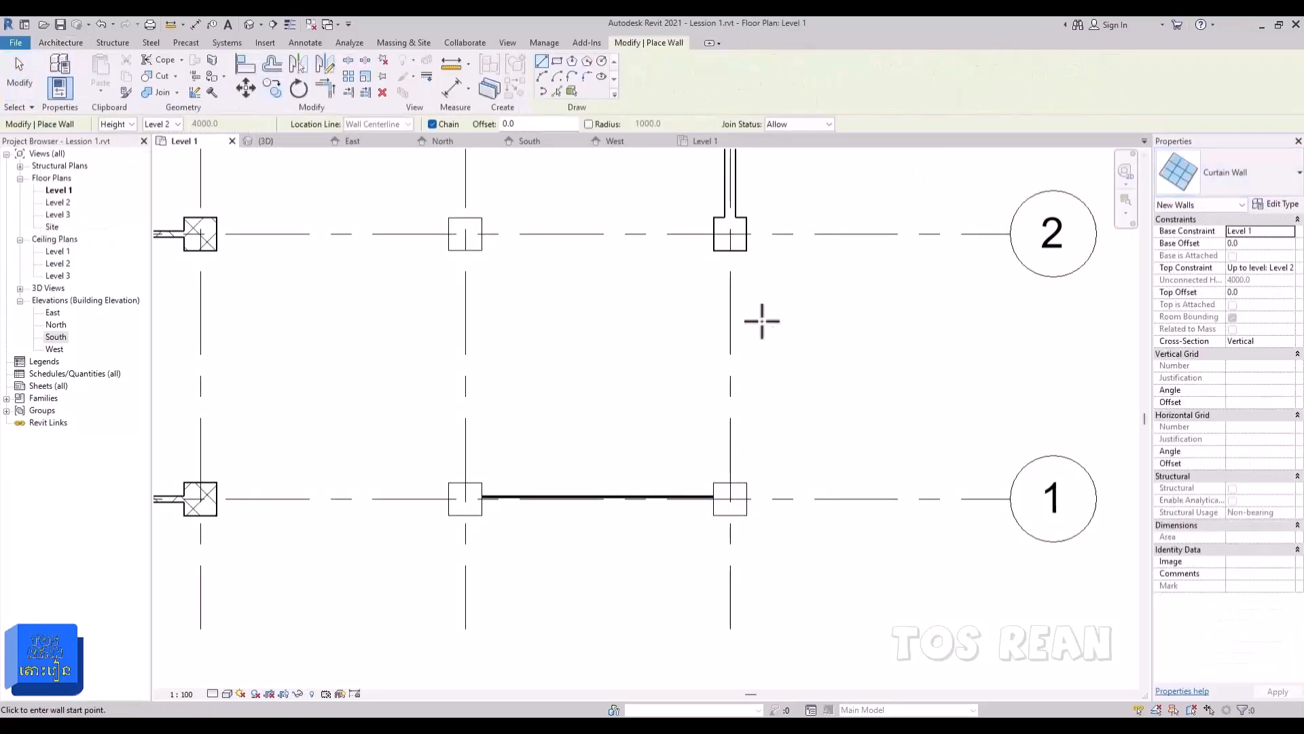
scroll(763, 251, "up", 3)
left_click(715, 251)
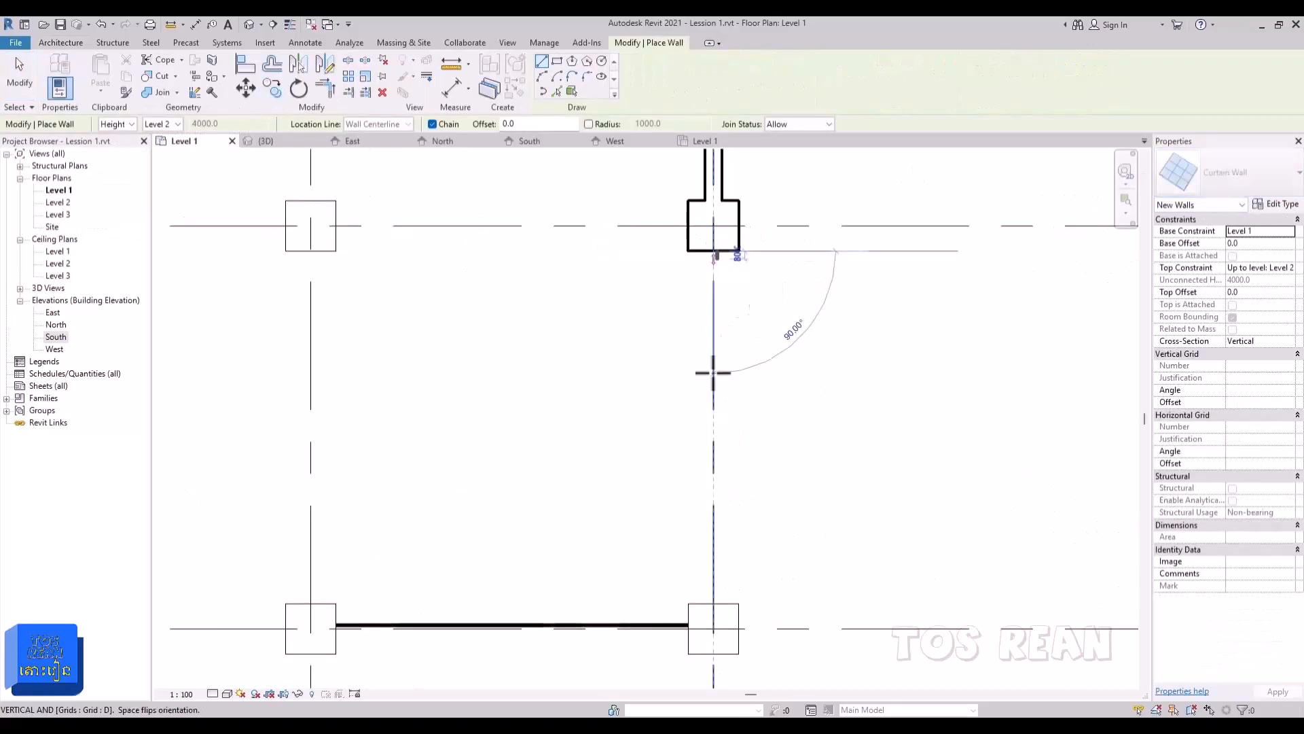
key("Escape")
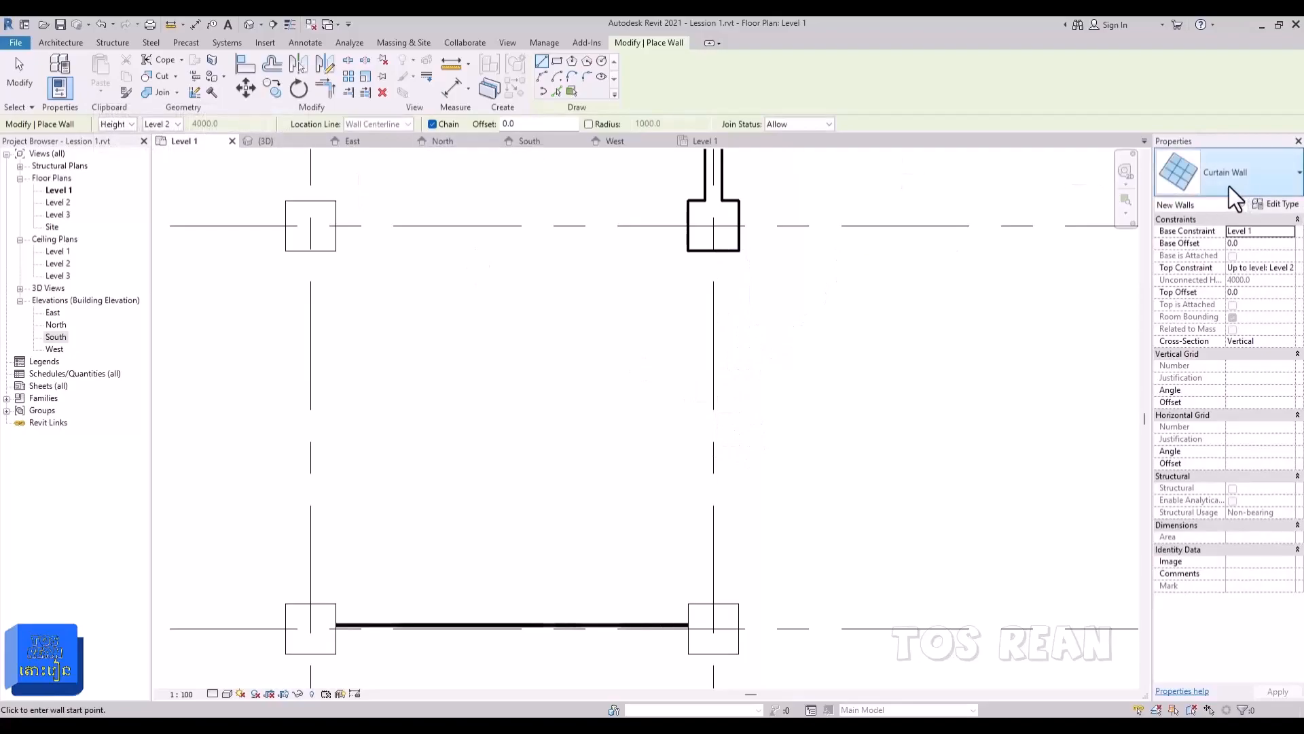
Step: Draw a curtain wall along grid D from the column on grid 2 to the column on grid 1, and end wall placement
left_click(714, 251)
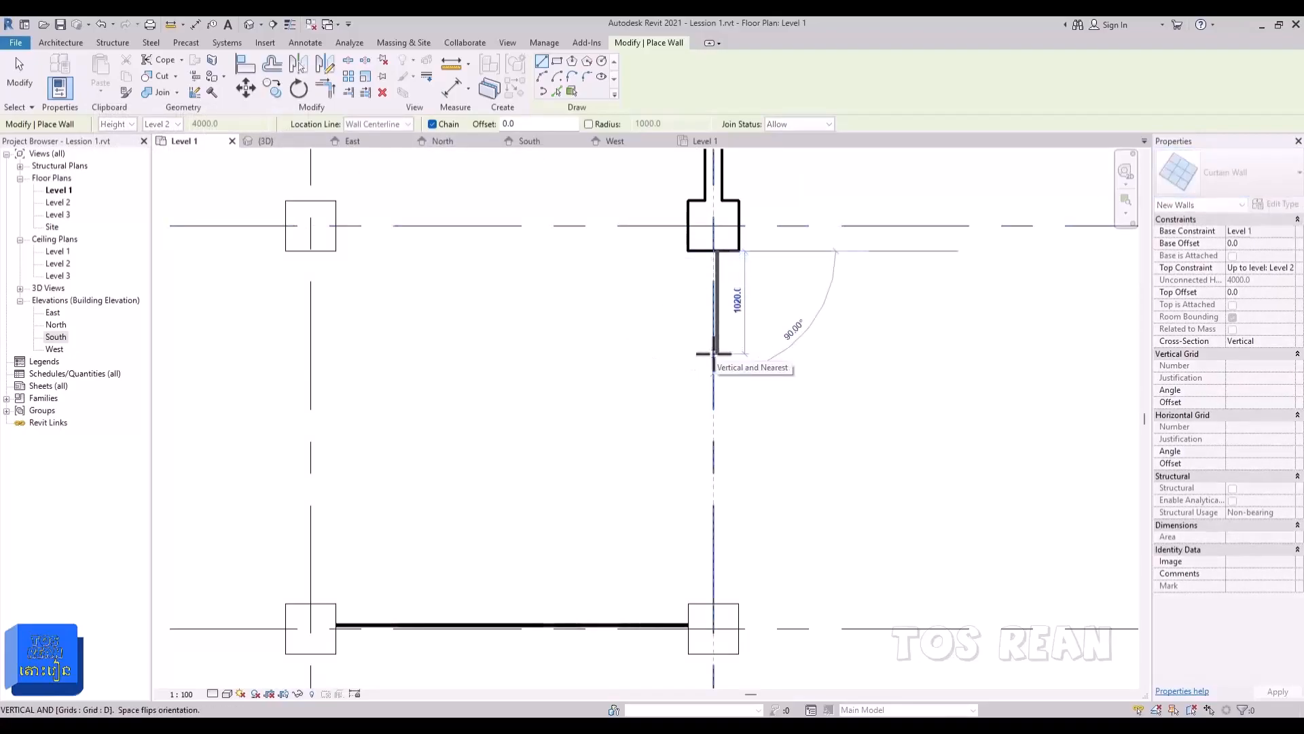
scroll(713, 524, "up", 2)
middle_click_drag(752, 572, 722, 379)
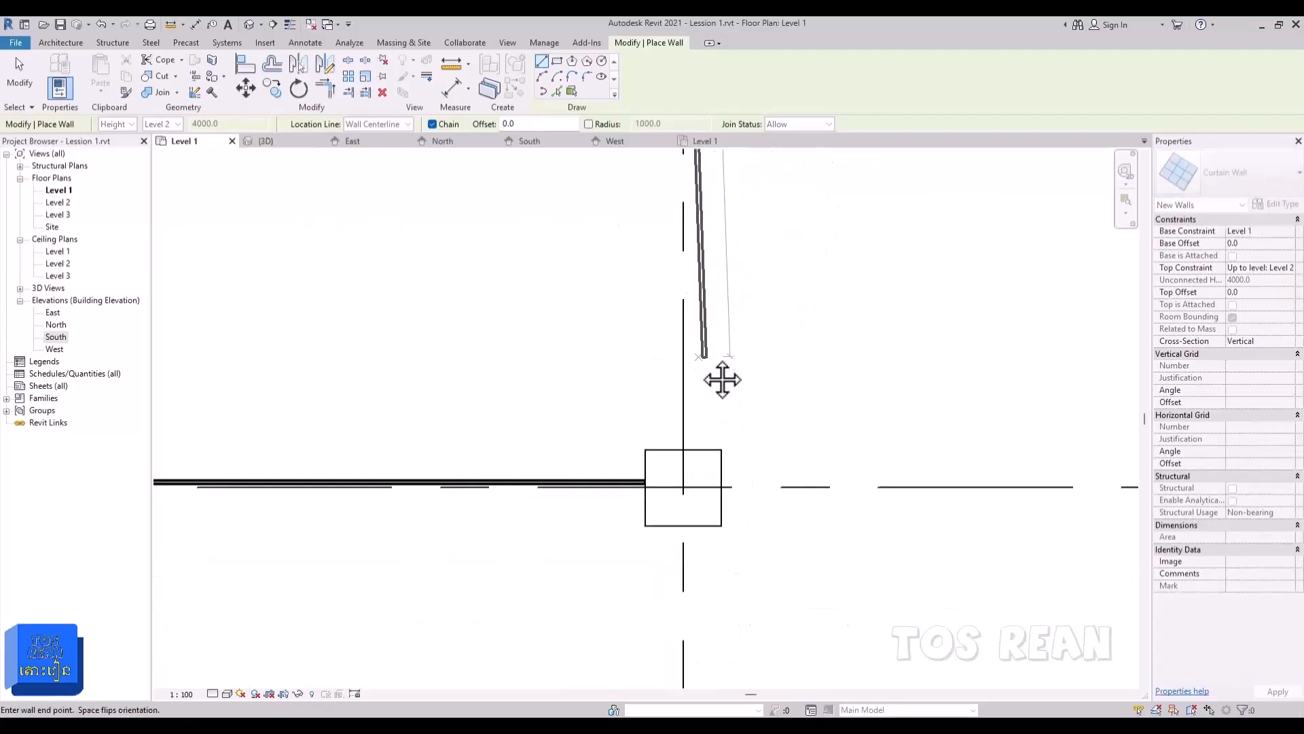
scroll(690, 411, "up", 2)
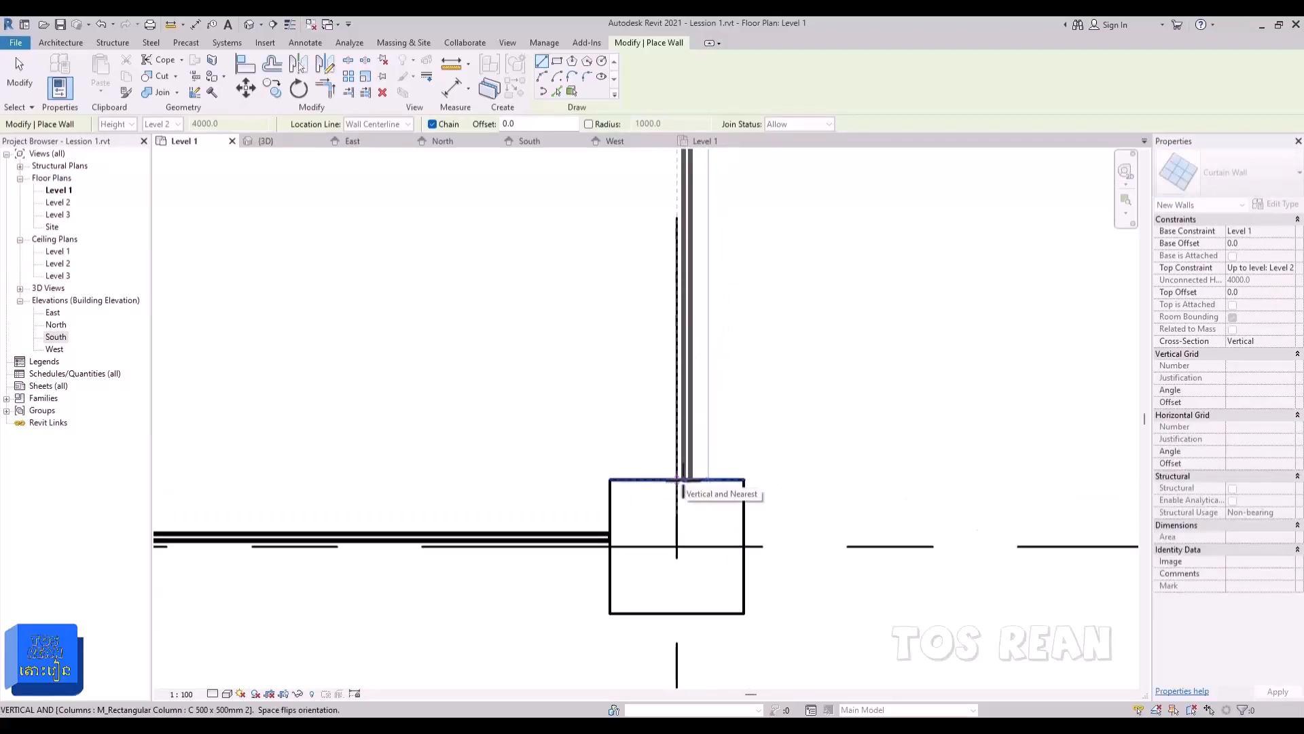
left_click(679, 480)
key("Escape")
scroll(720, 326, "down", 4)
middle_click_drag(751, 370, 683, 489)
scroll(662, 271, "up", 5)
key("Escape")
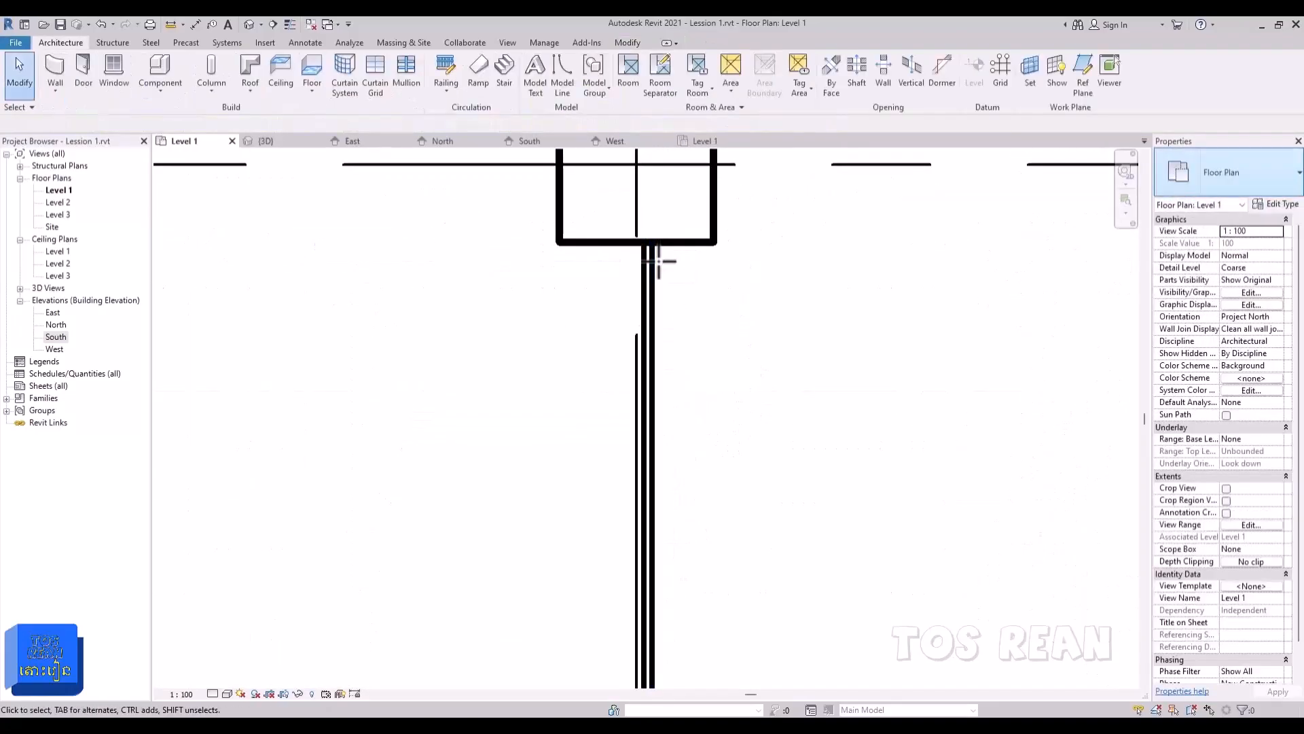
Step: Start another architectural Curtain Wall and check its join status options, leaving the status at Allow
left_click(55, 89)
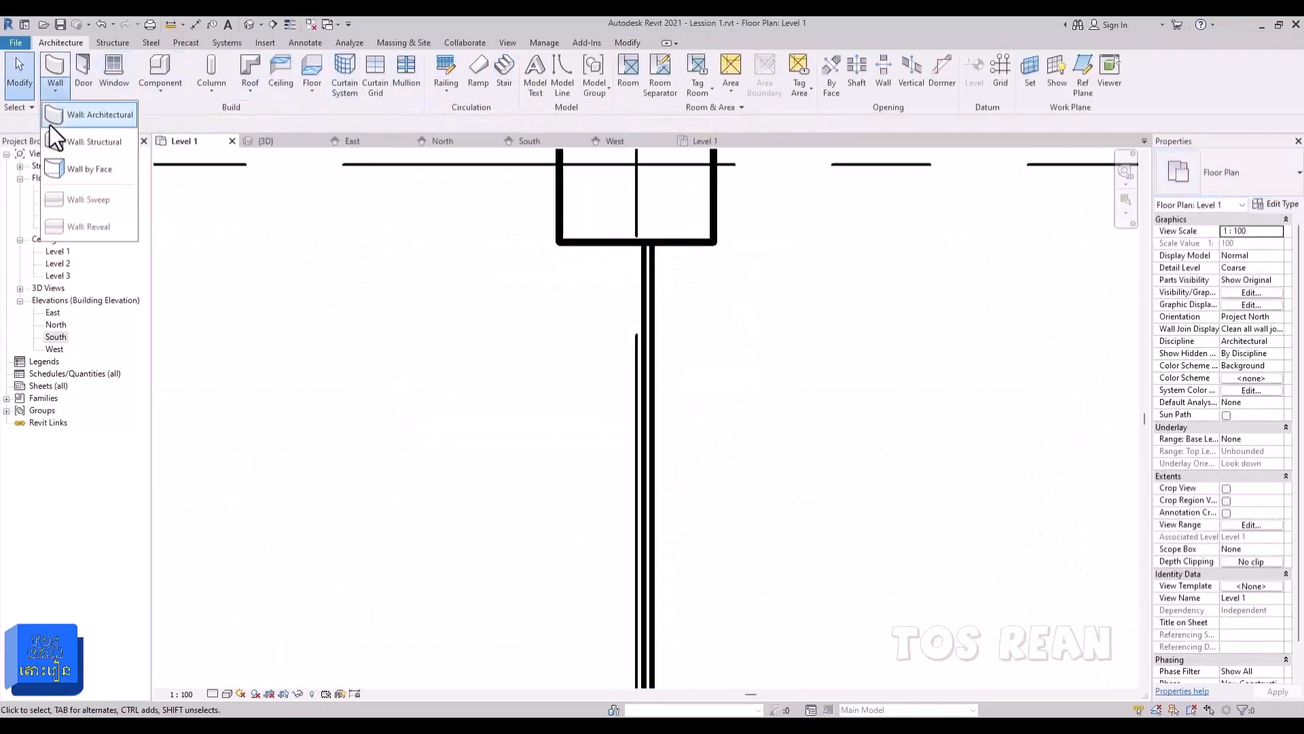
left_click(83, 121)
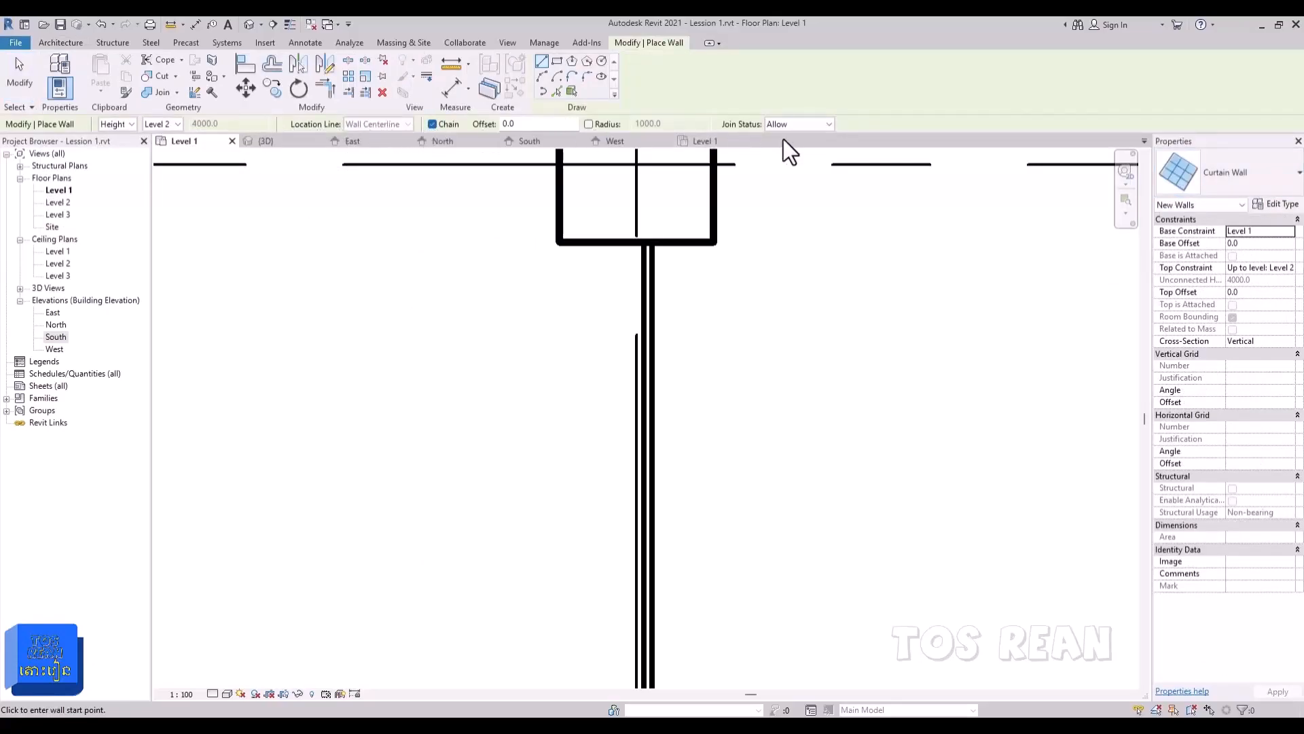
left_click(829, 125)
left_click(832, 124)
scroll(655, 282, "up", 3)
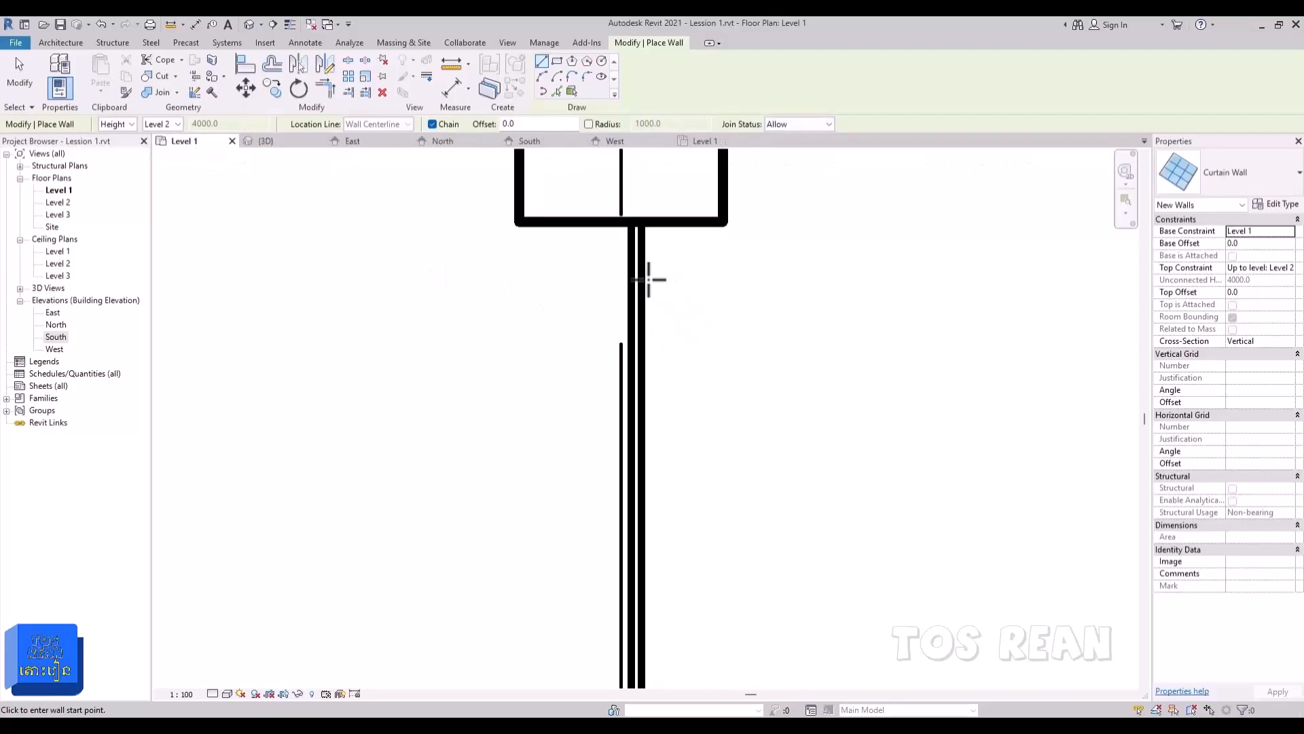
left_click(616, 215)
key("Escape")
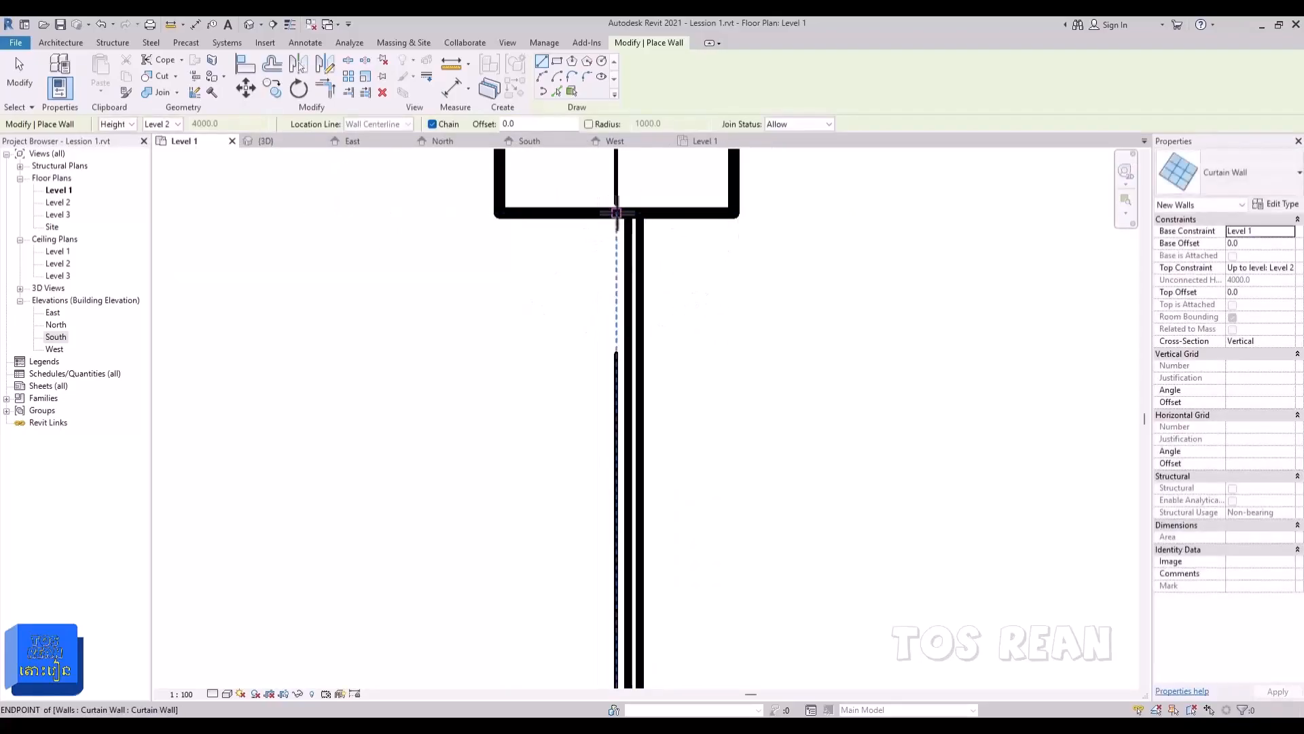
Step: Draw a second curtain wall along grid D from the grid 1 column to the grid 2 column, on the opposite side of the gridline
scroll(613, 232, "down", 3)
middle_click_drag(586, 401, 566, 155)
middle_click_drag(579, 612, 588, 233)
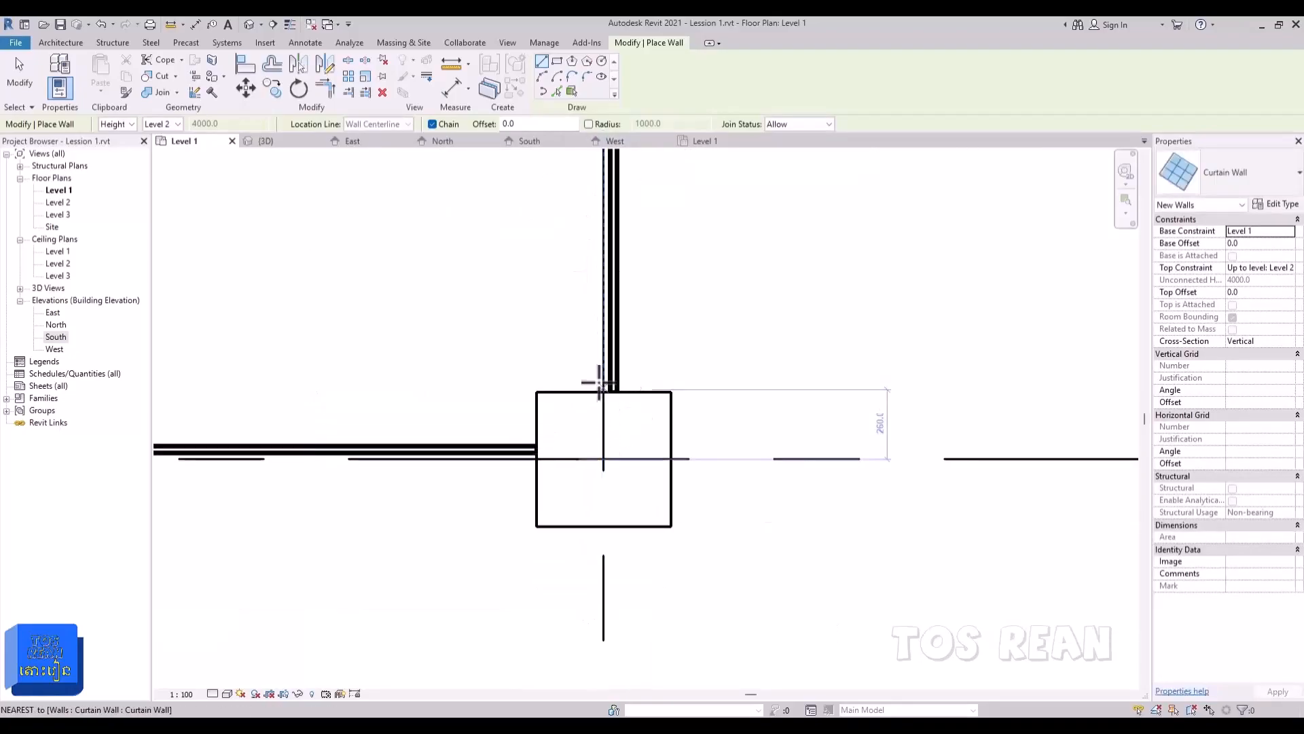
left_click(595, 392)
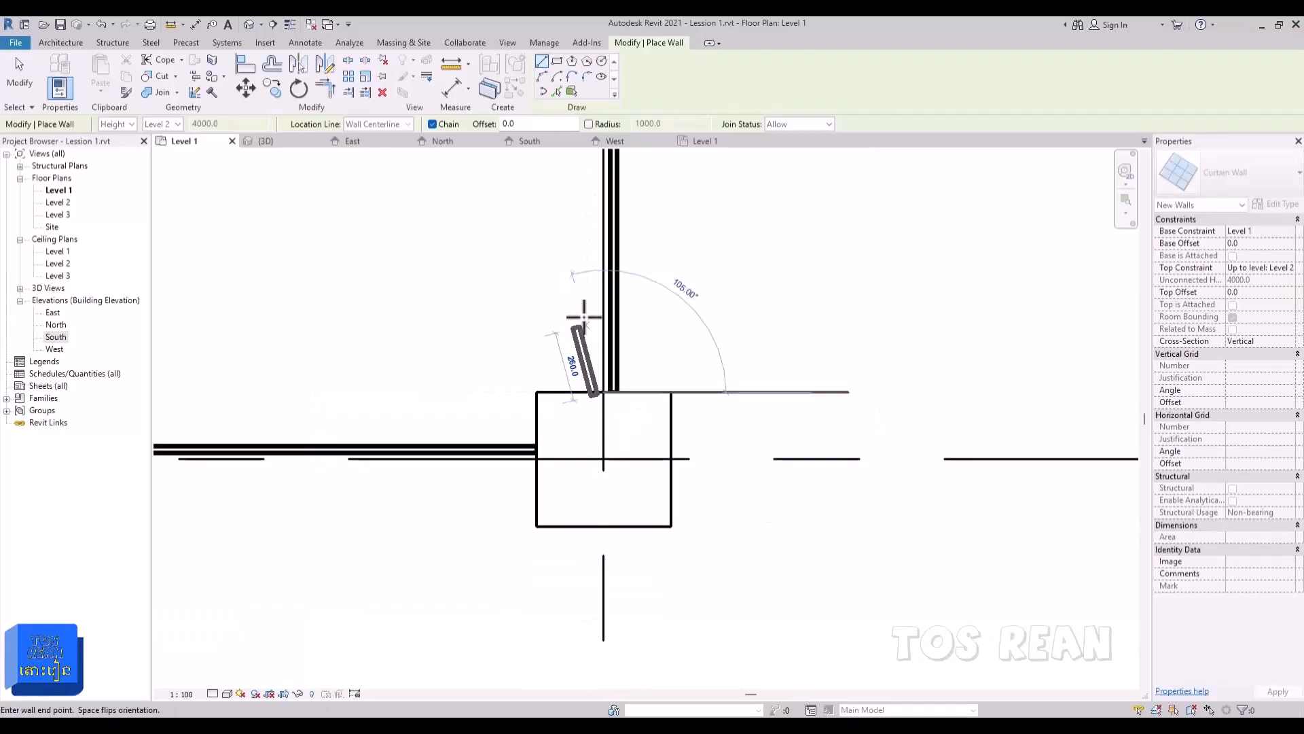
middle_click_drag(621, 341, 612, 532)
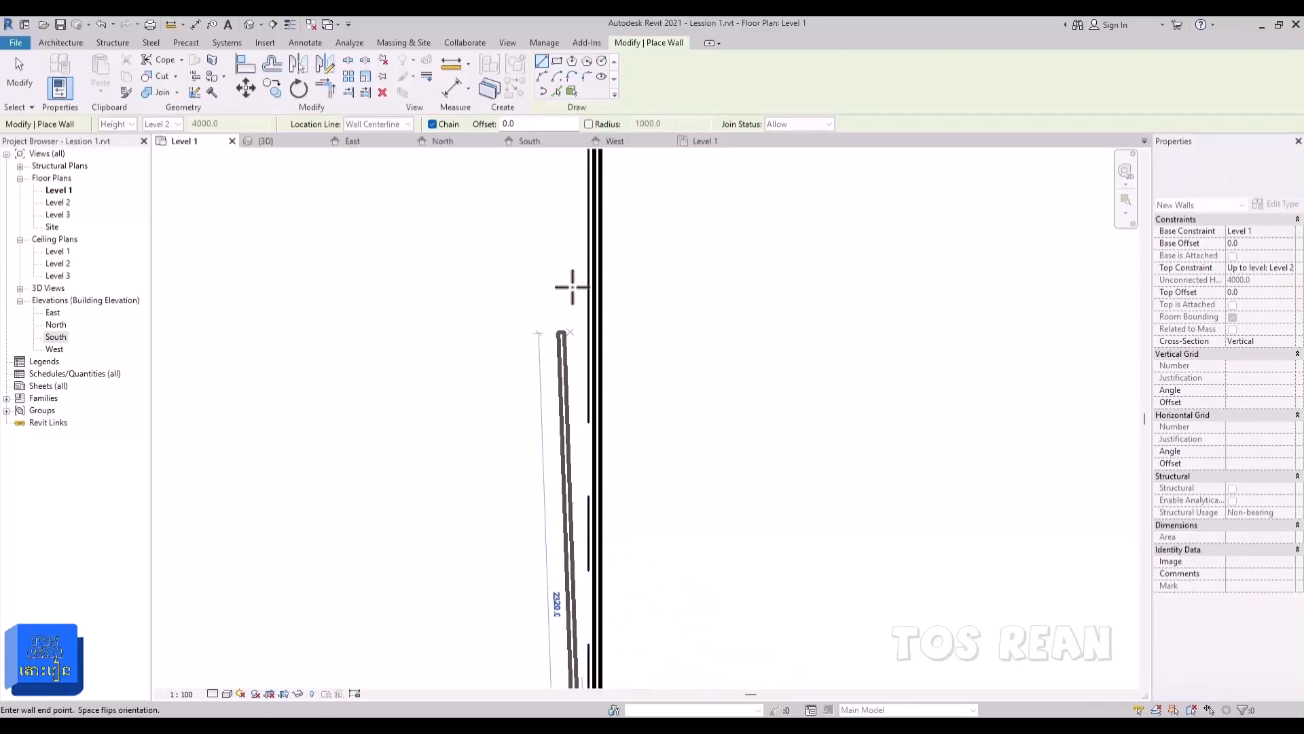
middle_click_drag(571, 282, 584, 694)
left_click(572, 405)
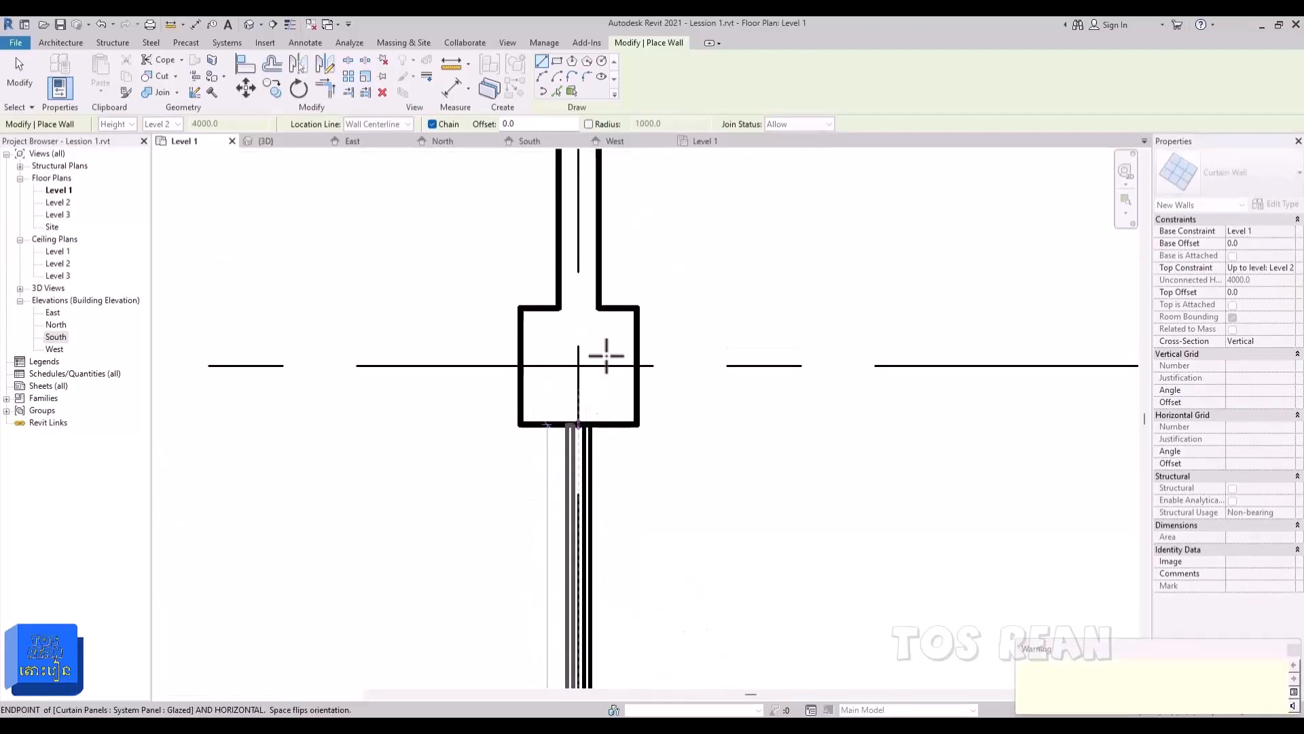
scroll(632, 315, "down", 1)
middle_click_drag(649, 330, 673, 177)
middle_click_drag(652, 394, 660, 279)
scroll(658, 280, "down", 1)
key("Escape")
Step: Draw a second curtain wall along grid 1 from the grid D column to the grid C column, opposite the existing one, and end wall placement
middle_click_drag(611, 598, 641, 446)
scroll(635, 446, "up", 2)
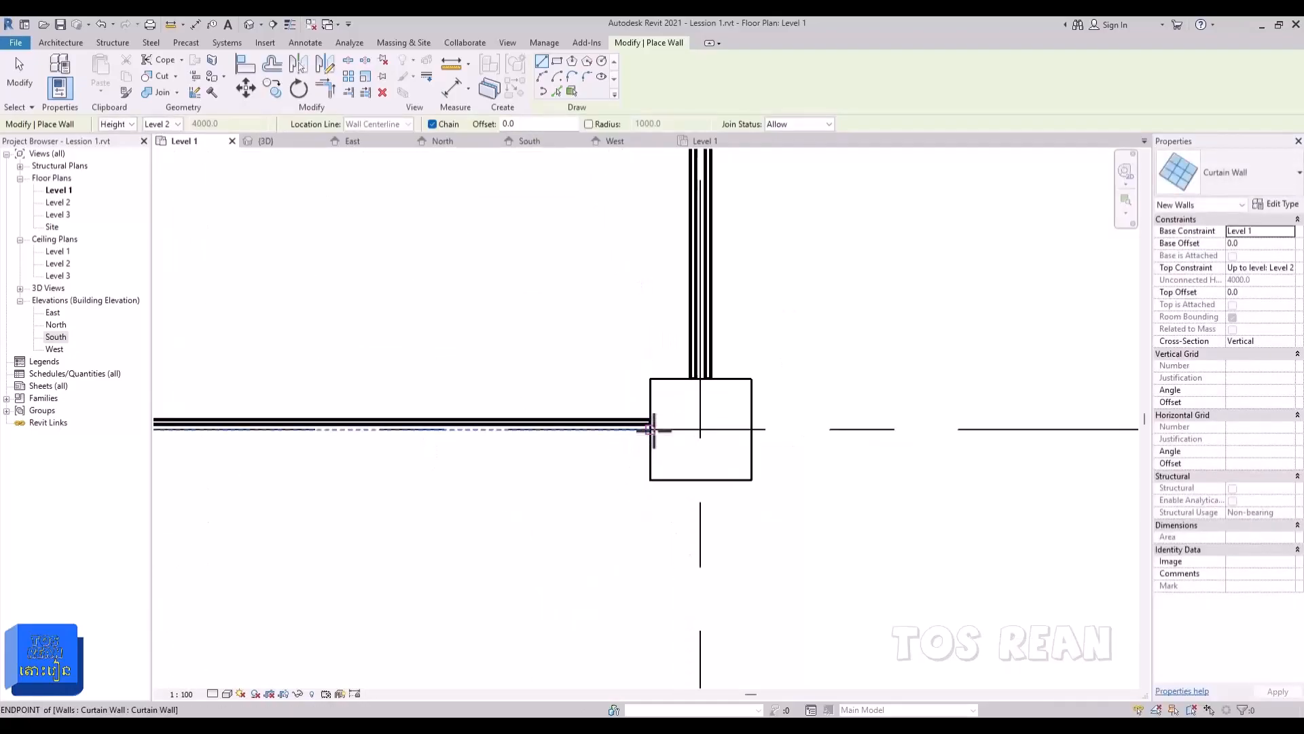
left_click(653, 429)
middle_click_drag(489, 466, 999, 449)
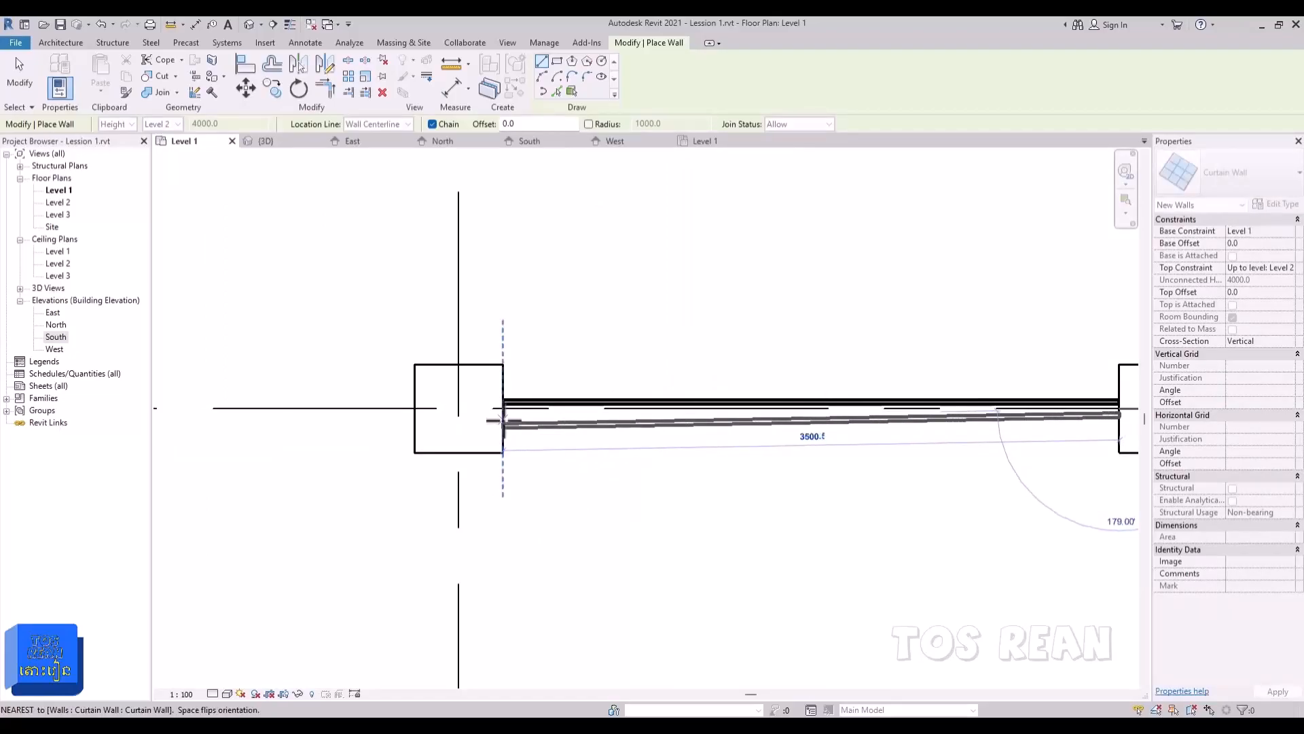
scroll(506, 421, "up", 2)
scroll(501, 401, "up", 2)
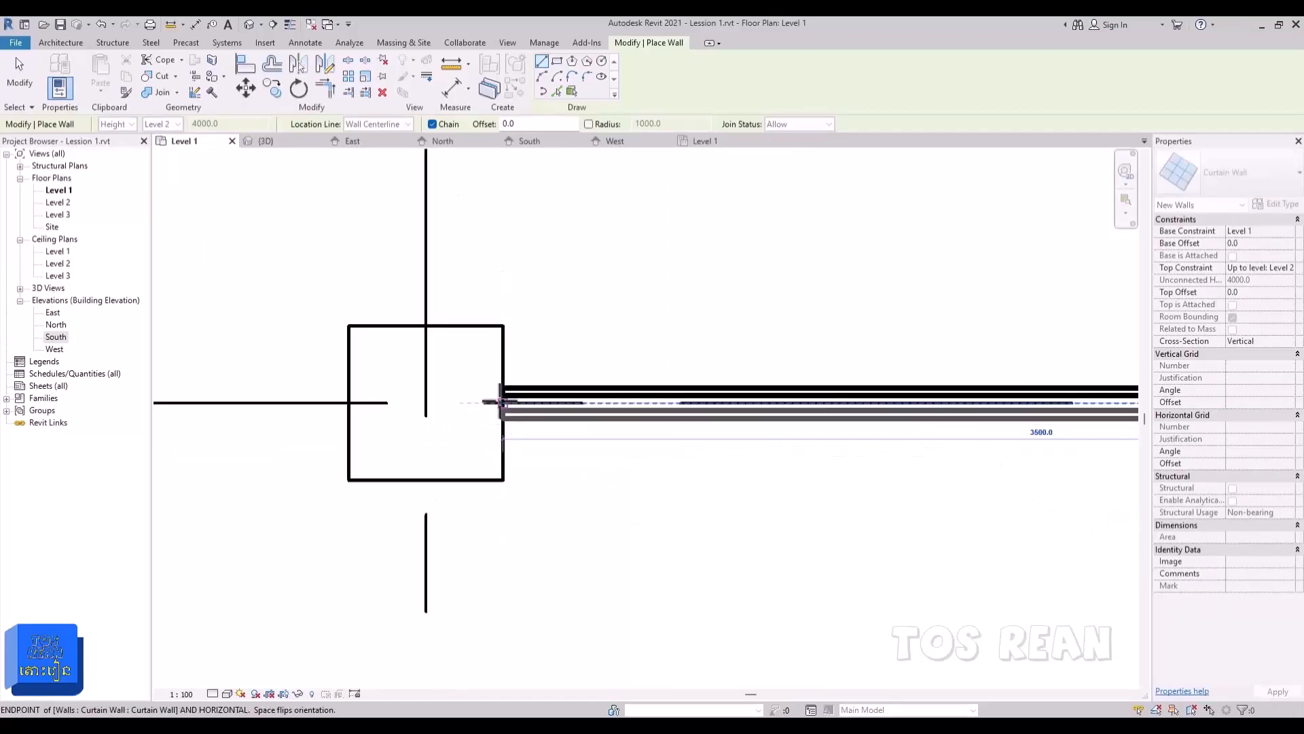
left_click(504, 404)
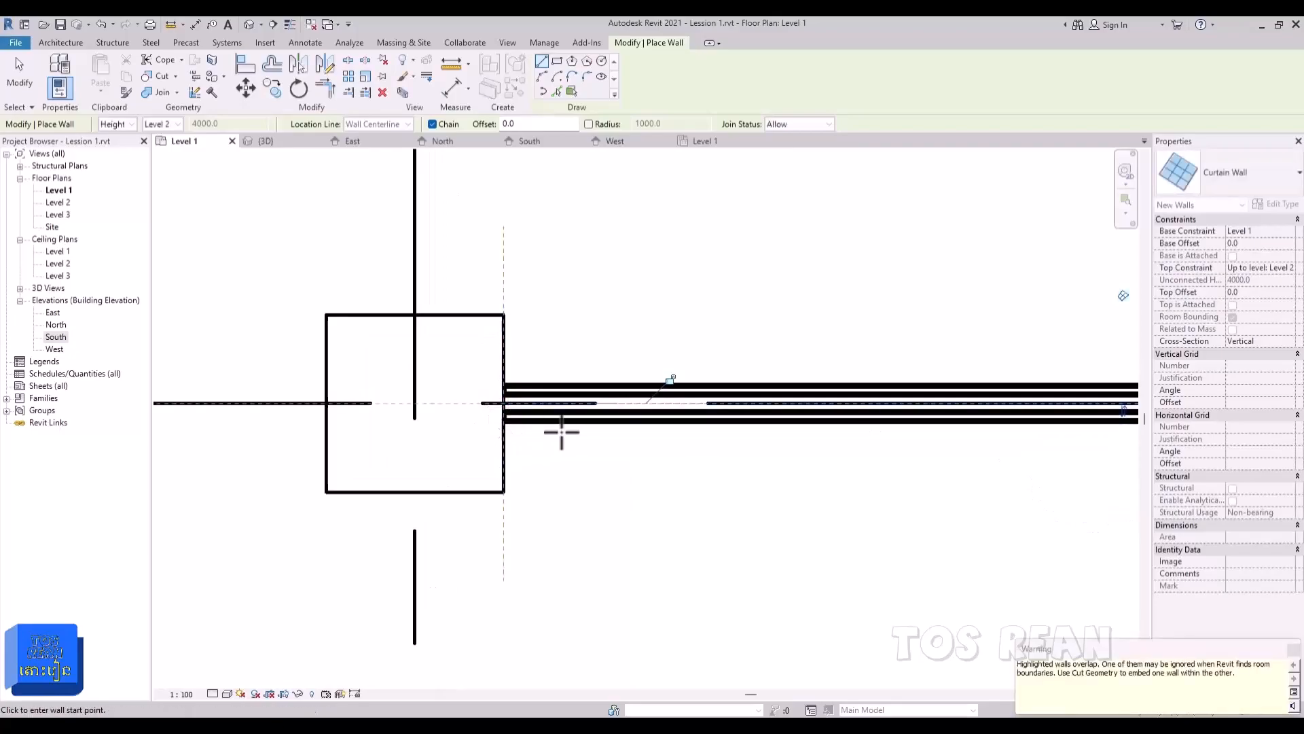
scroll(561, 436, "down", 3)
scroll(584, 469, "down", 1)
middle_click_drag(574, 489, 447, 474)
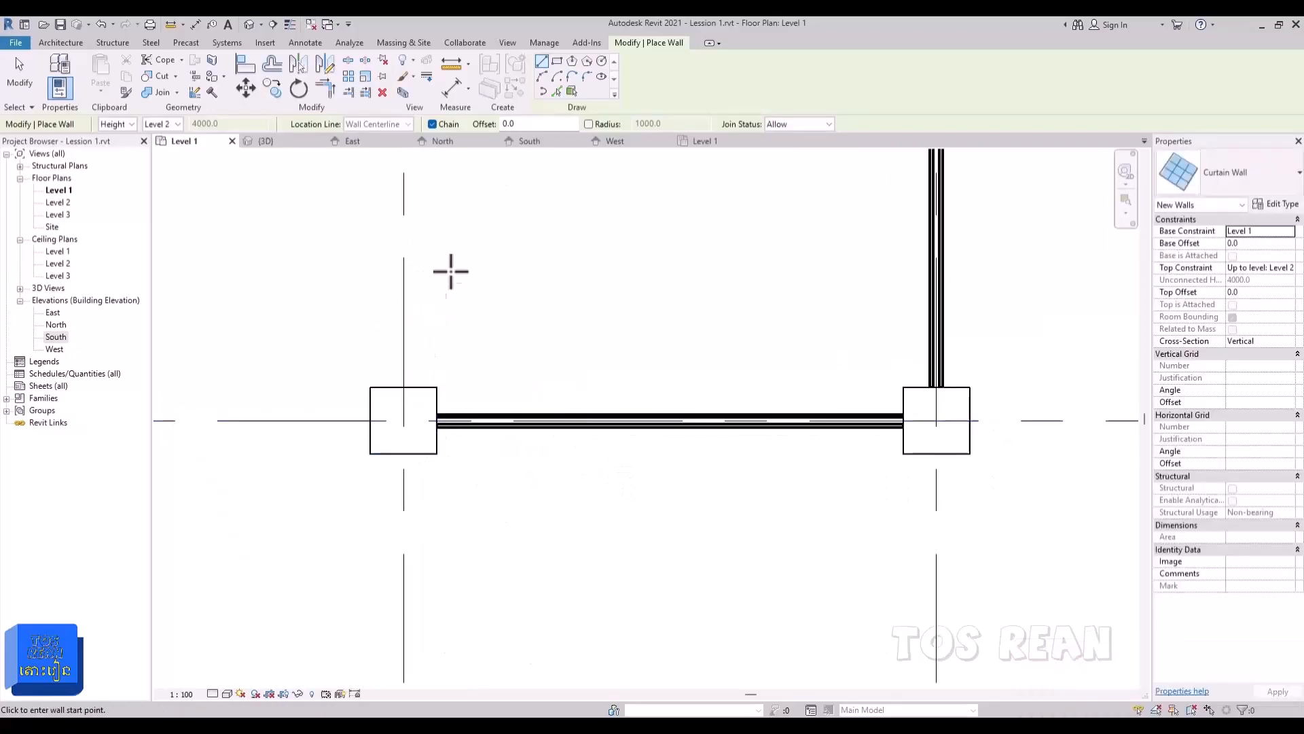
key("Escape")
key("Escape")
Step: In the 3D view, set the vertical grid layout of the grid 1 curtain wall's type to Fixed Number
key("ctrl+Tab")
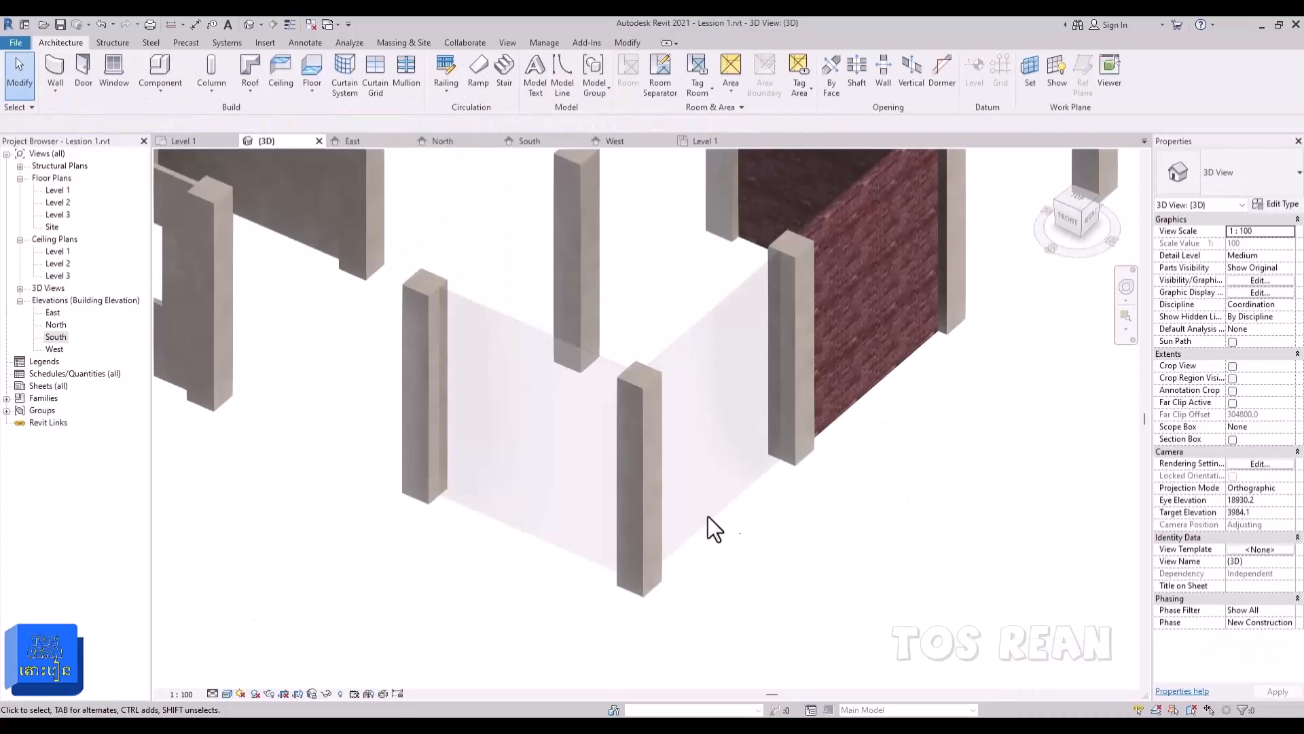
left_click(1276, 204)
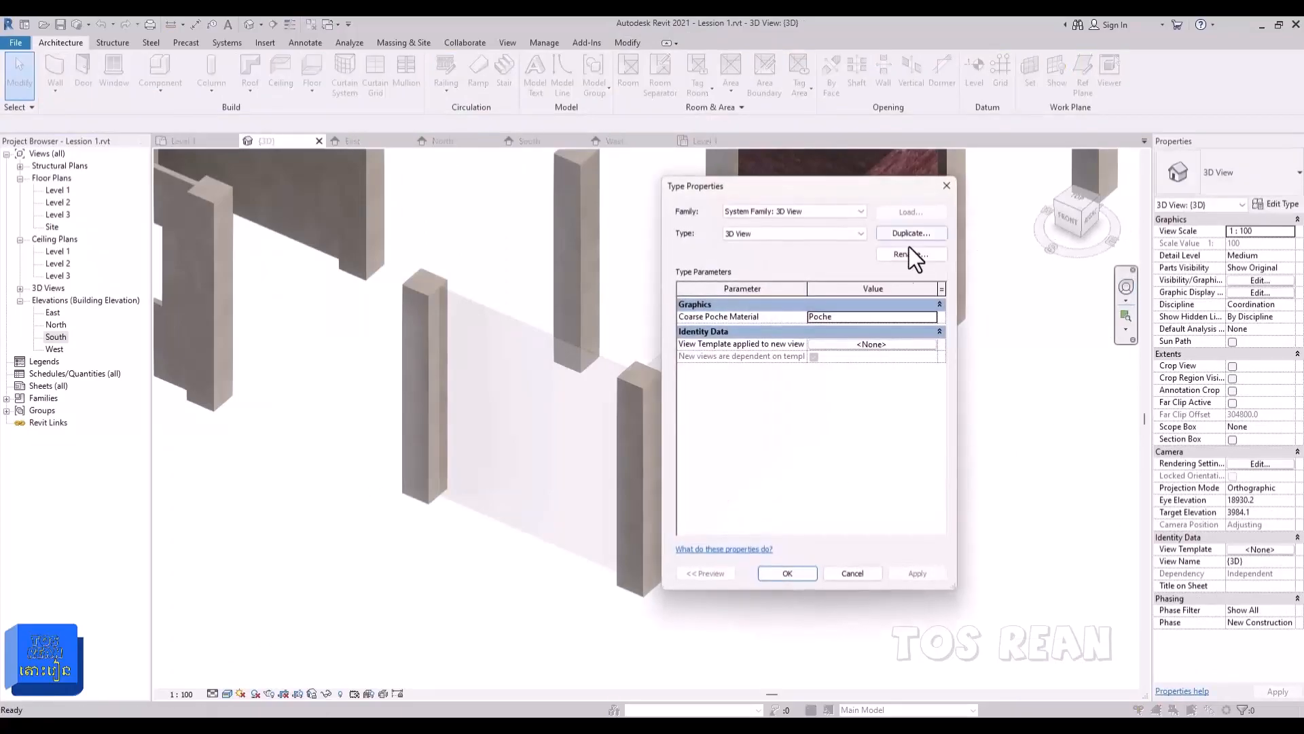
left_click(946, 184)
left_click(532, 349)
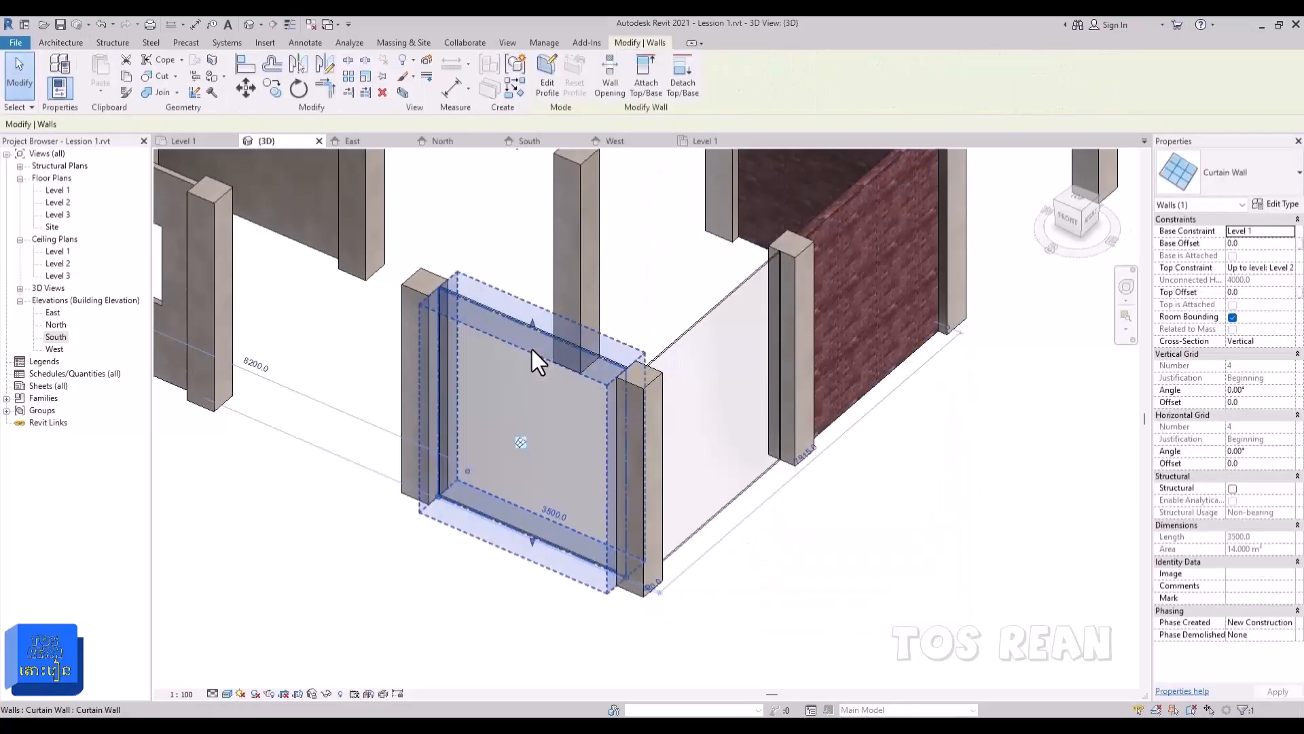
left_click(1264, 206)
left_click(837, 407)
left_click(920, 407)
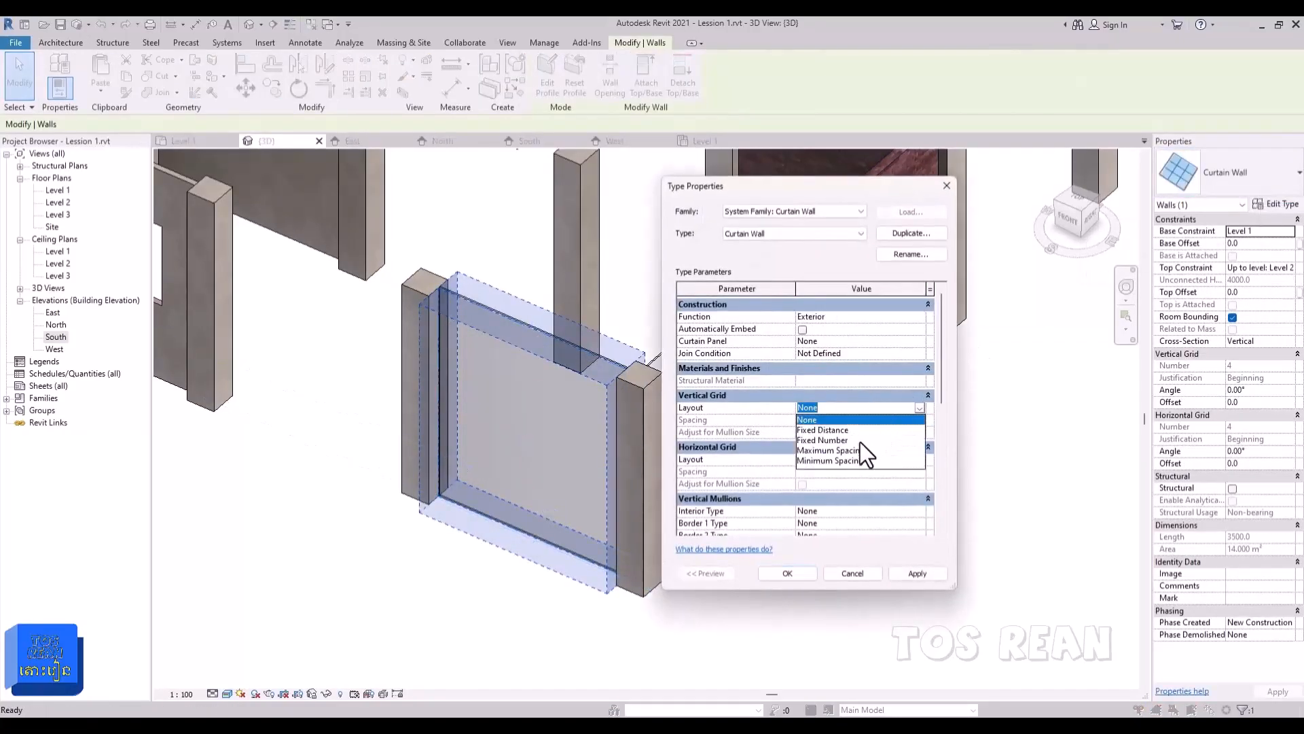
left_click(835, 442)
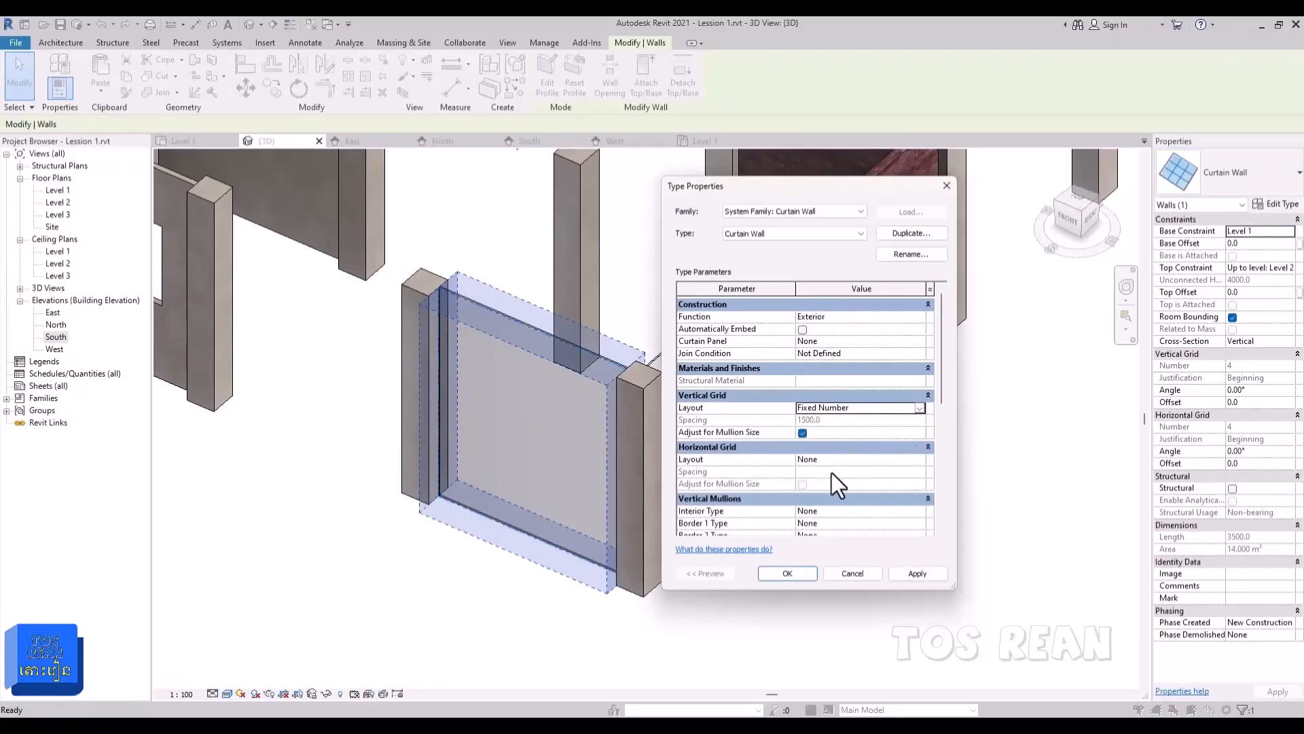
Step: Set the Curtain Wall type's horizontal grid layout to Fixed Number, apply the type changes and deselect the wall
left_click(833, 462)
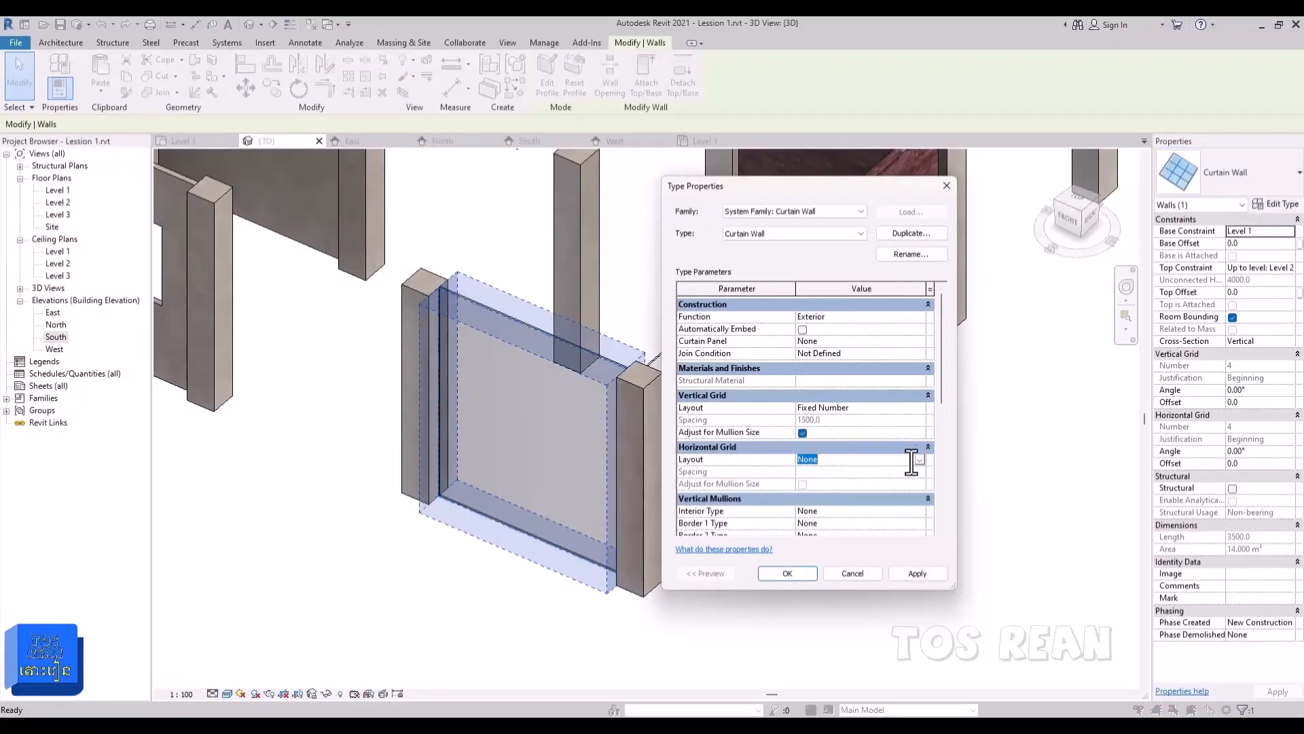
left_click(920, 459)
left_click(829, 491)
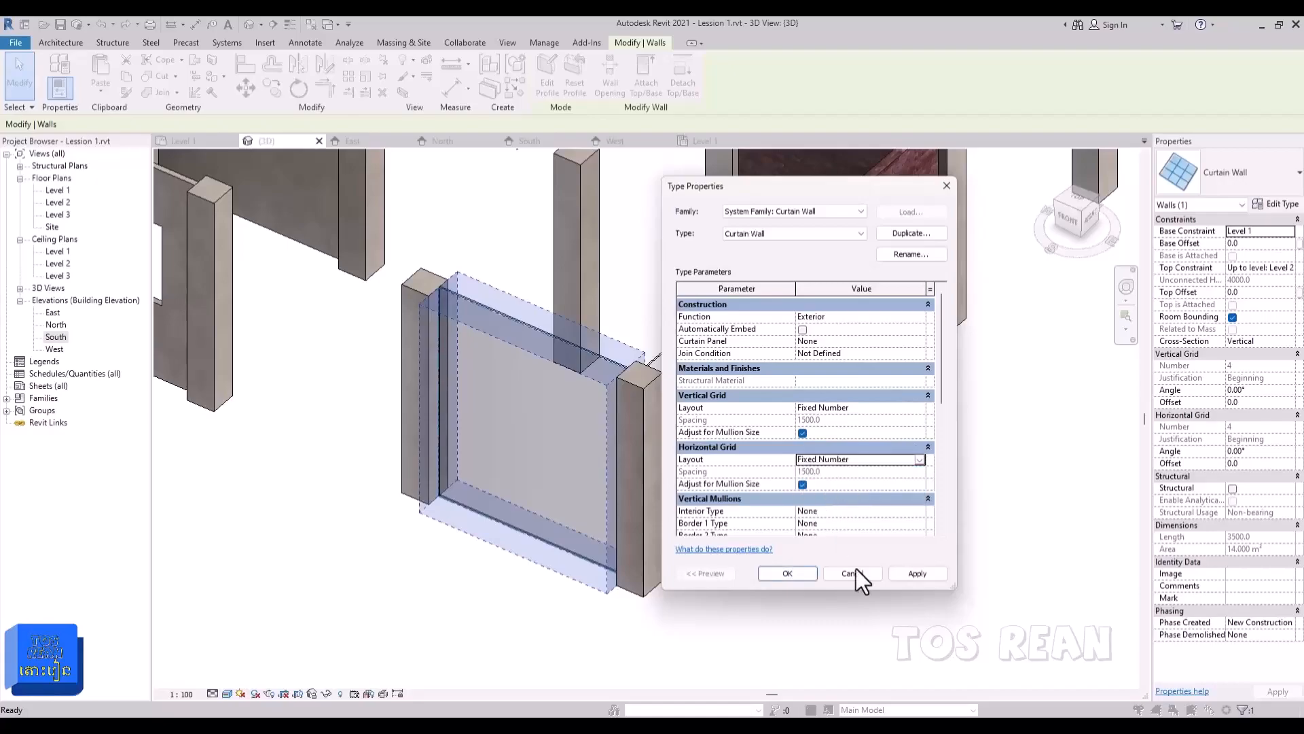
left_click(917, 573)
left_click(769, 577)
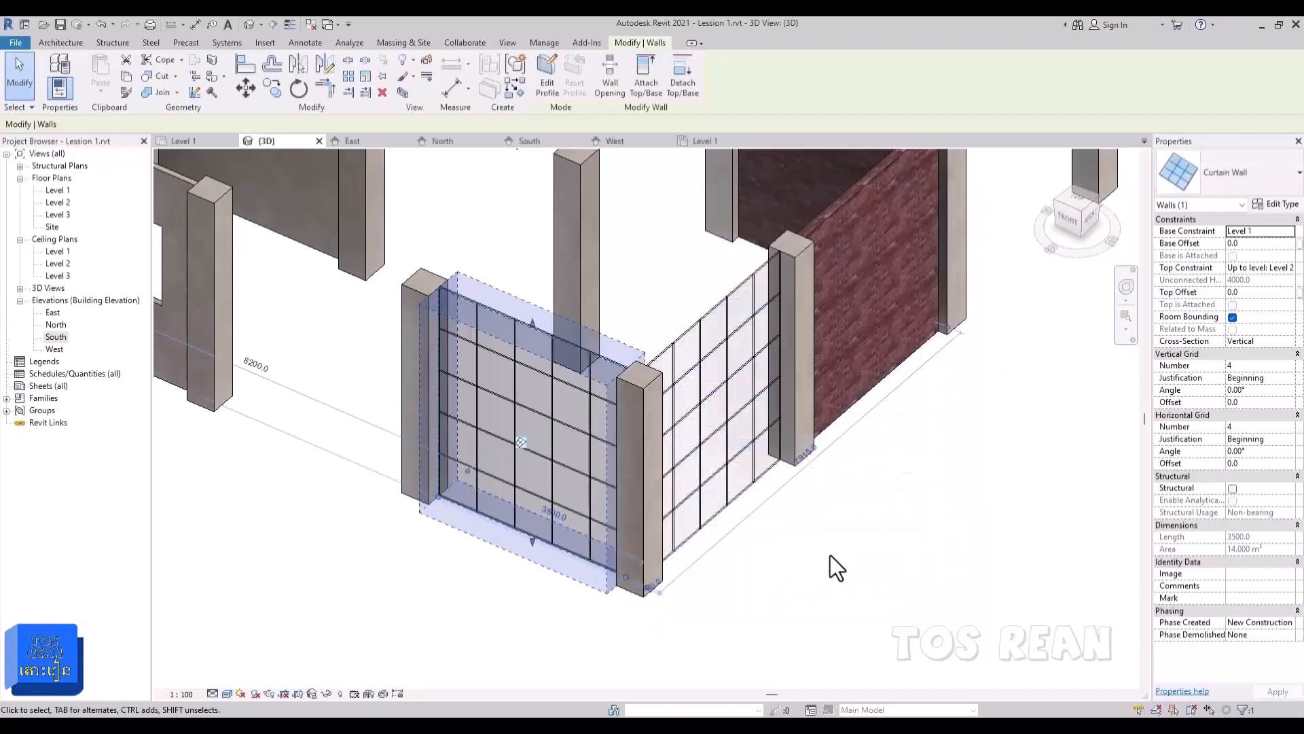
left_click(830, 556)
Step: Review the vertical and horizontal grid properties of the grid D curtain wall, and examine both gridded curtain walls around the corner column
middle_click_drag(763, 579, 499, 600)
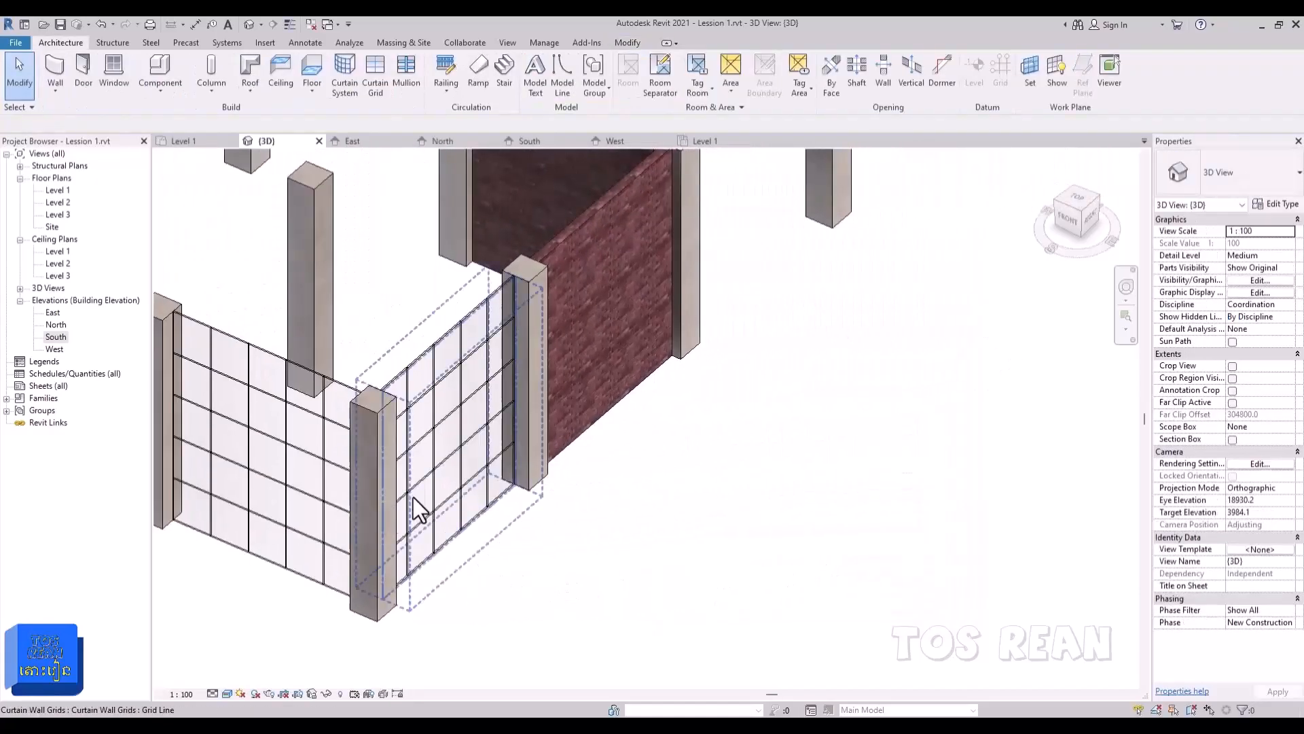
left_click(443, 470)
left_click(536, 564)
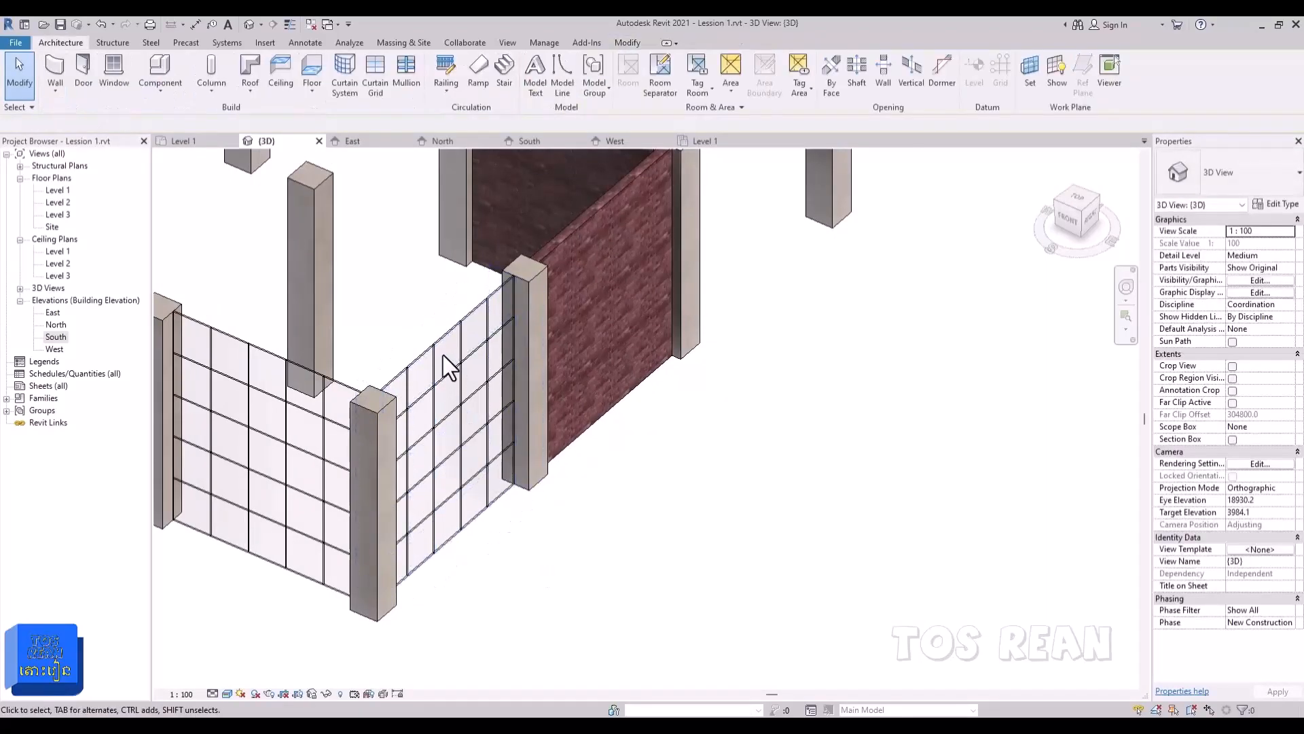
left_click(429, 342)
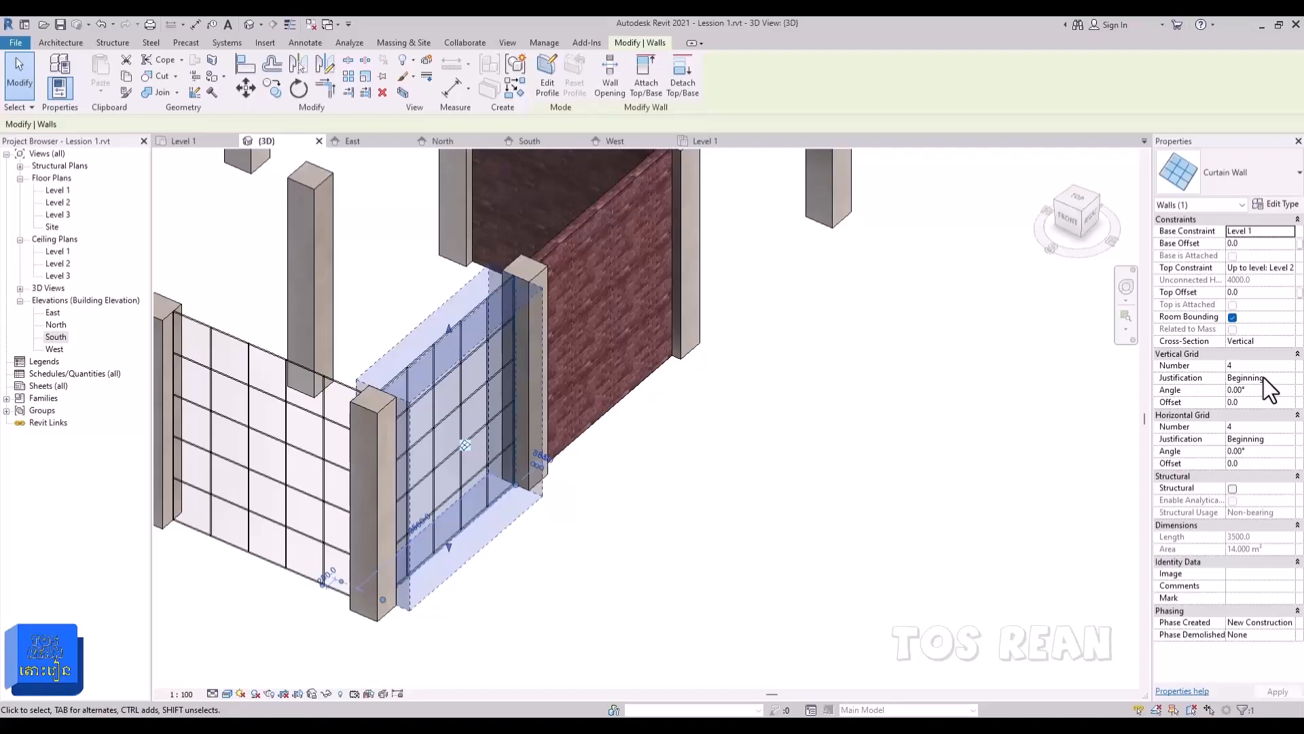
left_click(932, 435)
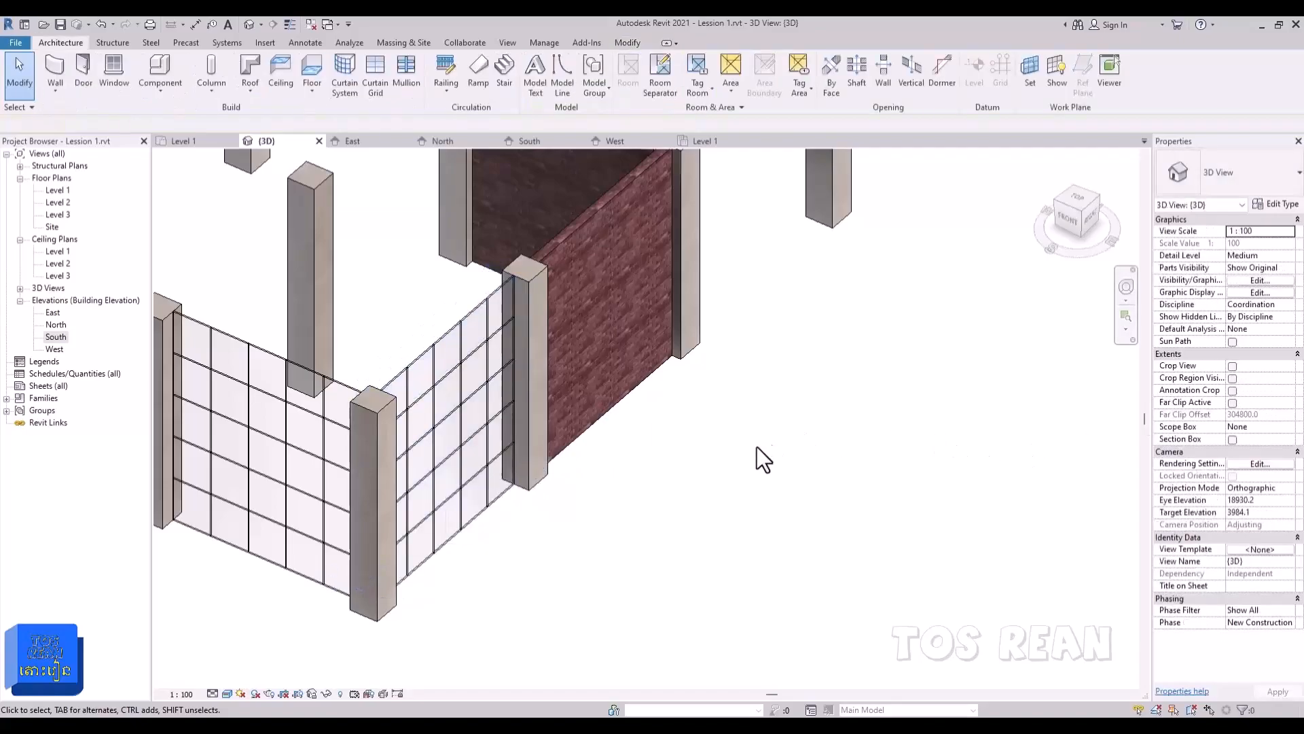
scroll(775, 456, "down", 1)
middle_click_drag(800, 472, 887, 467)
scroll(487, 475, "up", 3)
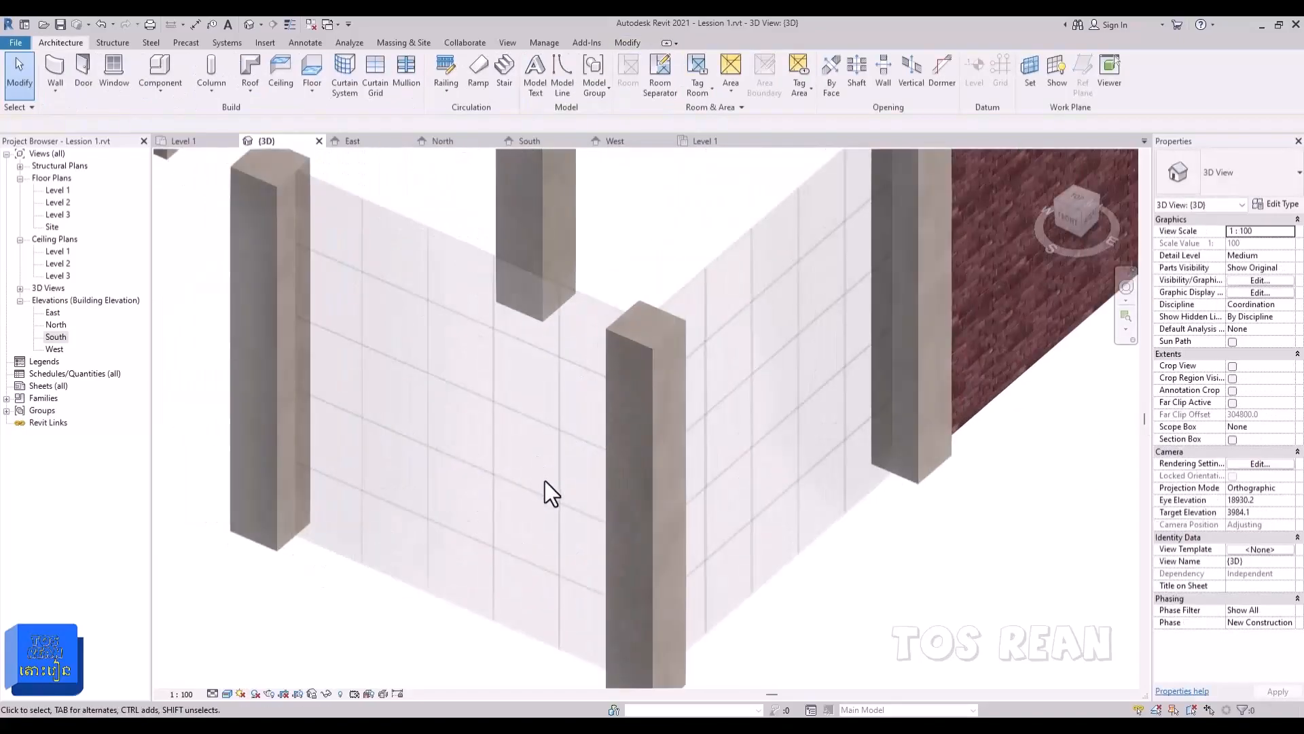
middle_click_drag(842, 597, 836, 659, "shift")
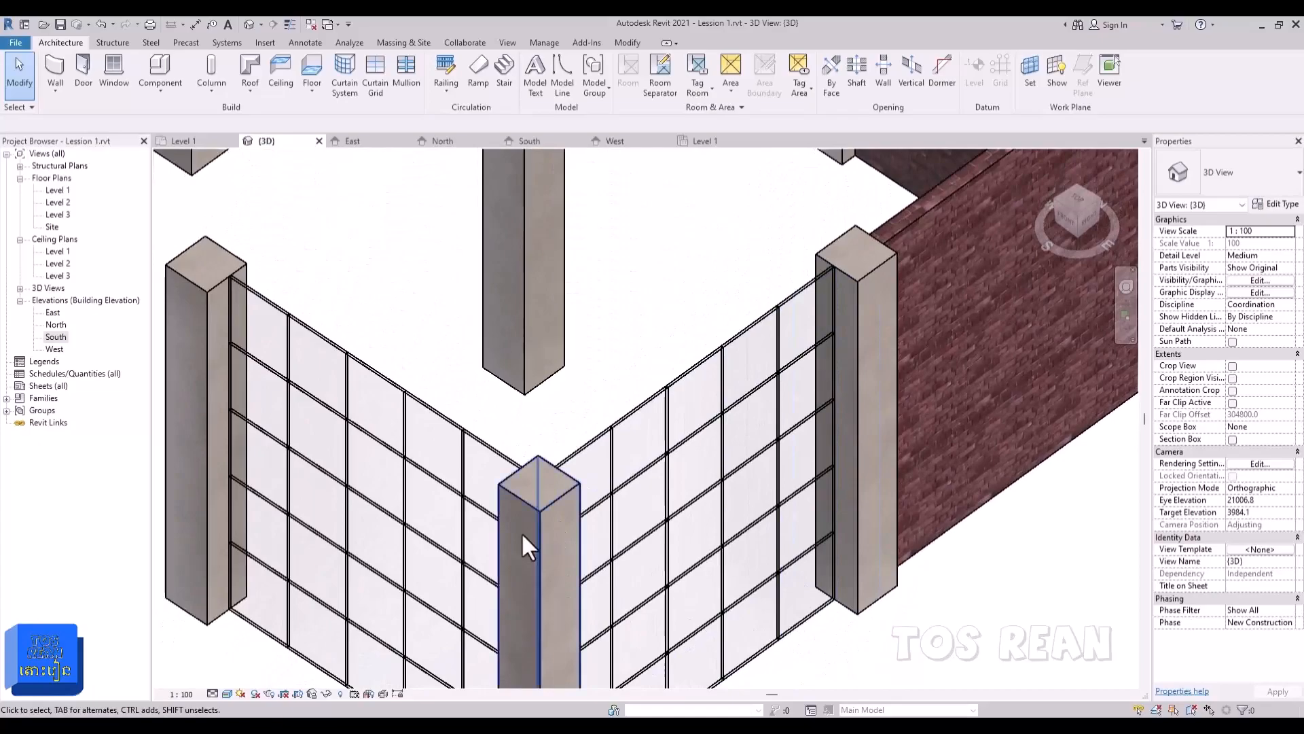
Step: Set the 3500 mm long curtain wall beside the corner column to 2 vertical and 6 horizontal grid lines
left_click(437, 415)
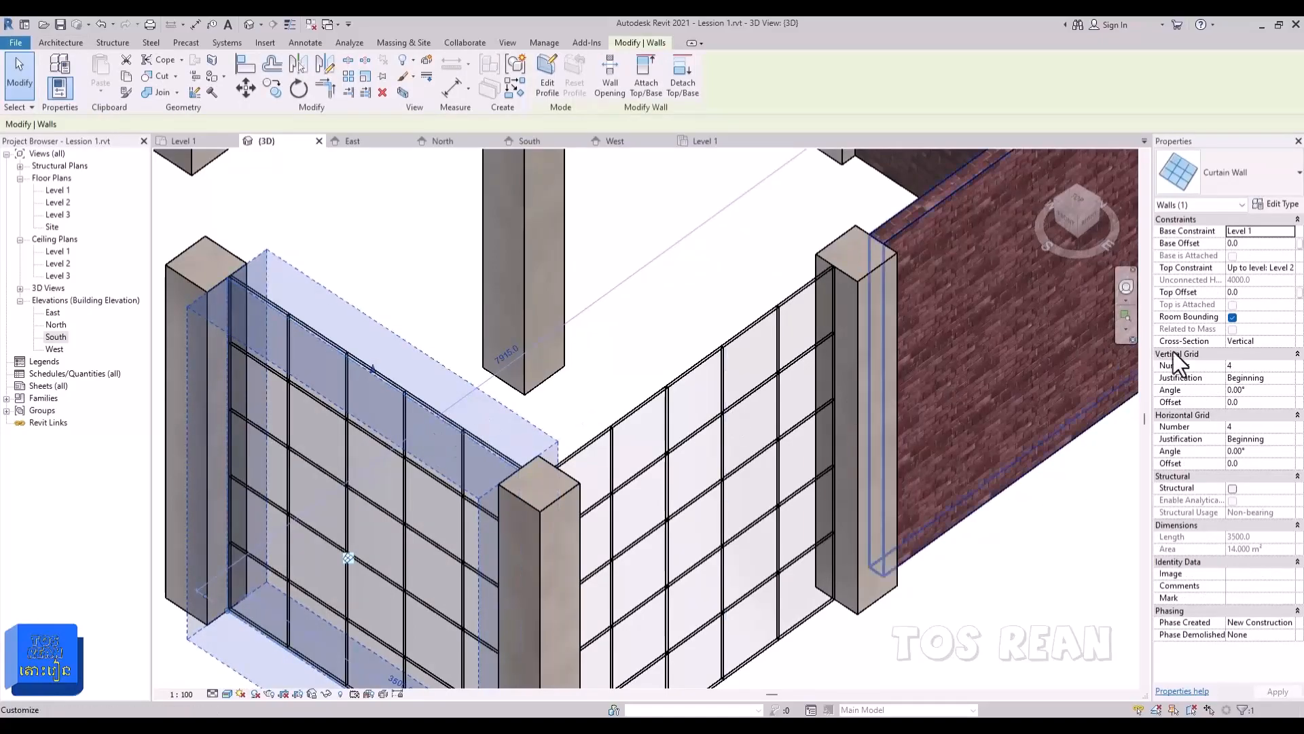
left_click(1244, 364)
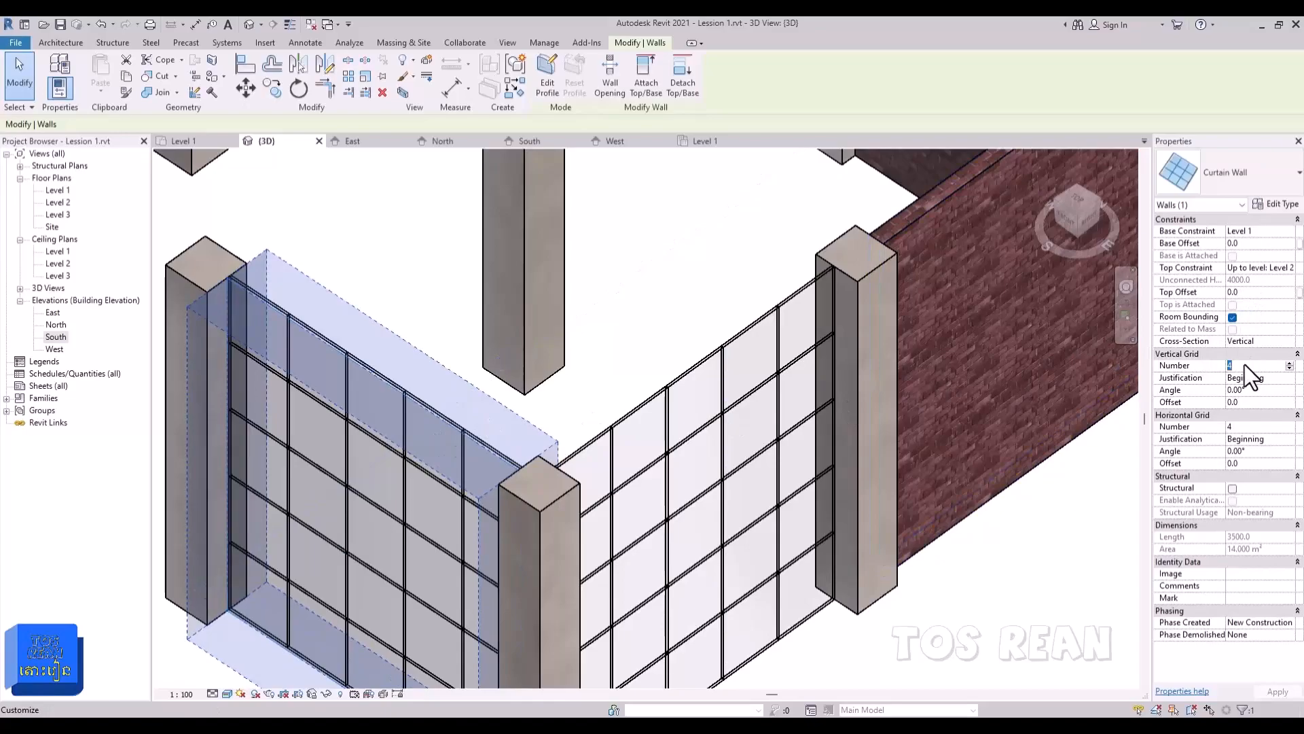
type("2")
left_click(1244, 427)
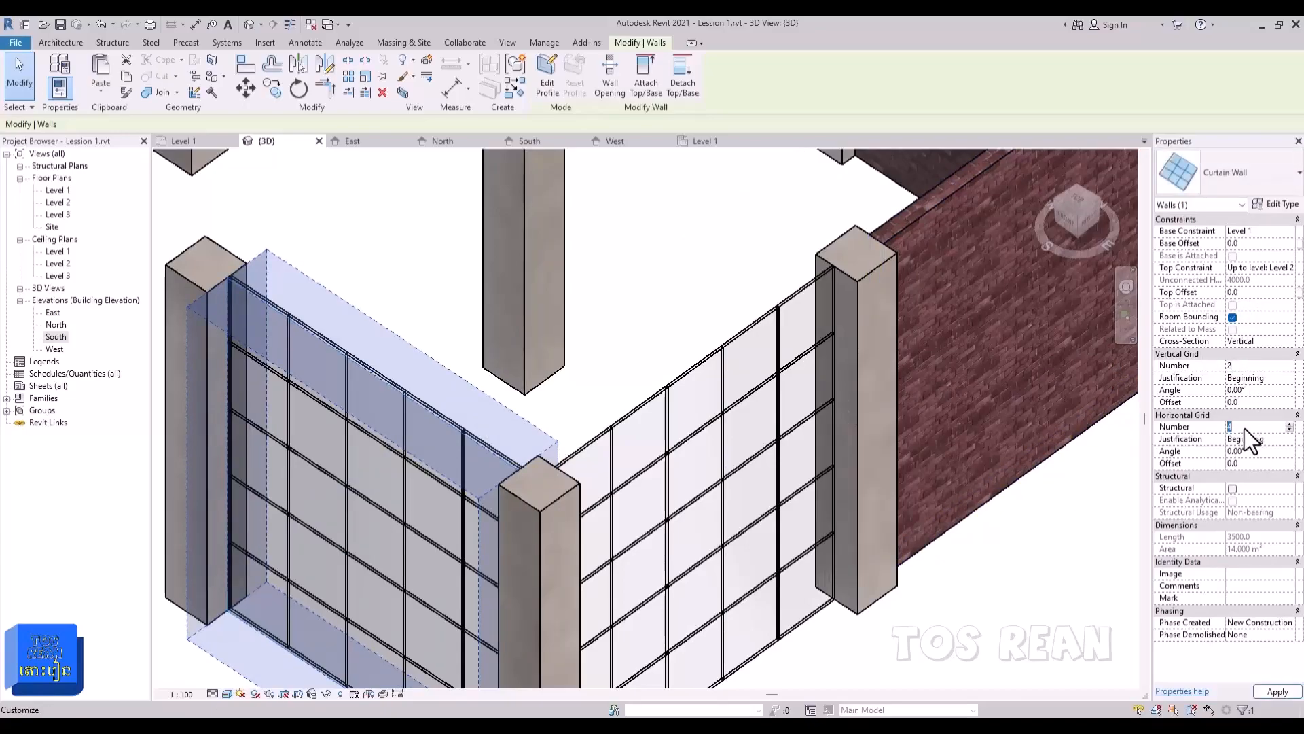
type("6")
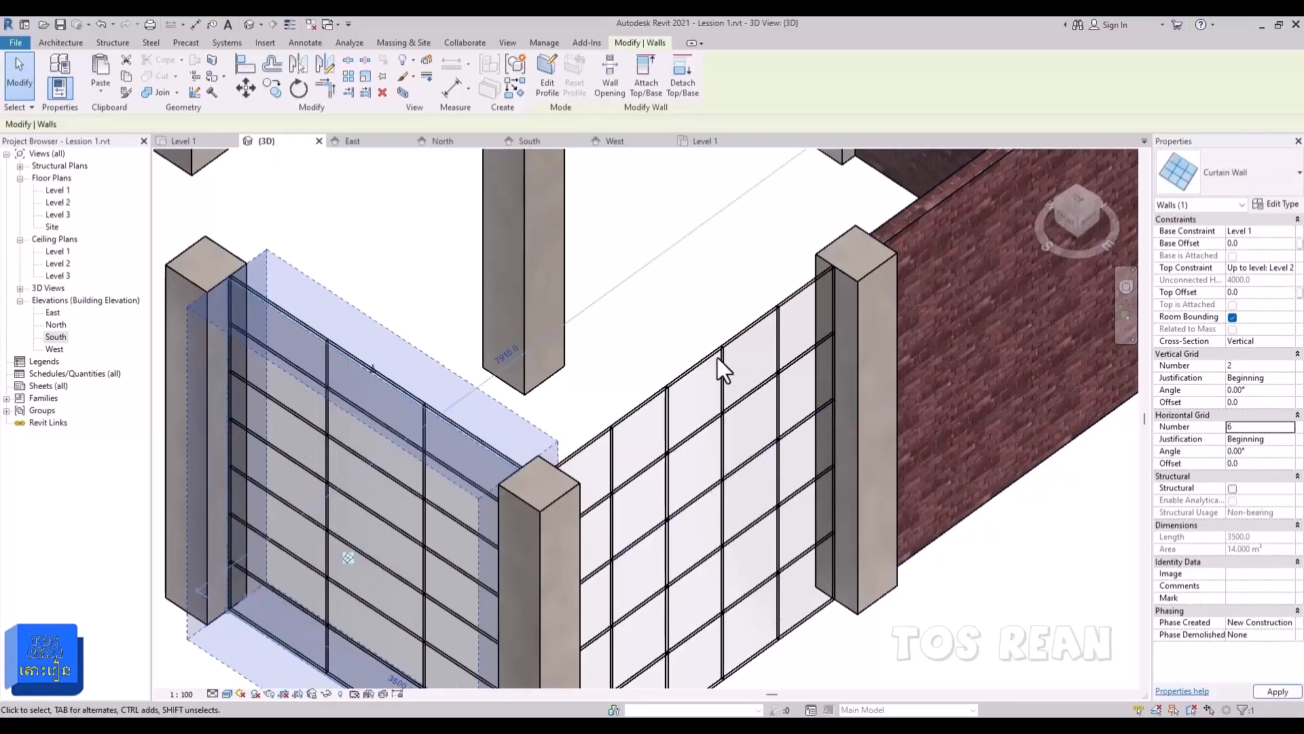
Step: Set the same curtain wall's vertical grid number to 4 and horizontal grid number to 2, and deselect the wall
left_click(1241, 366)
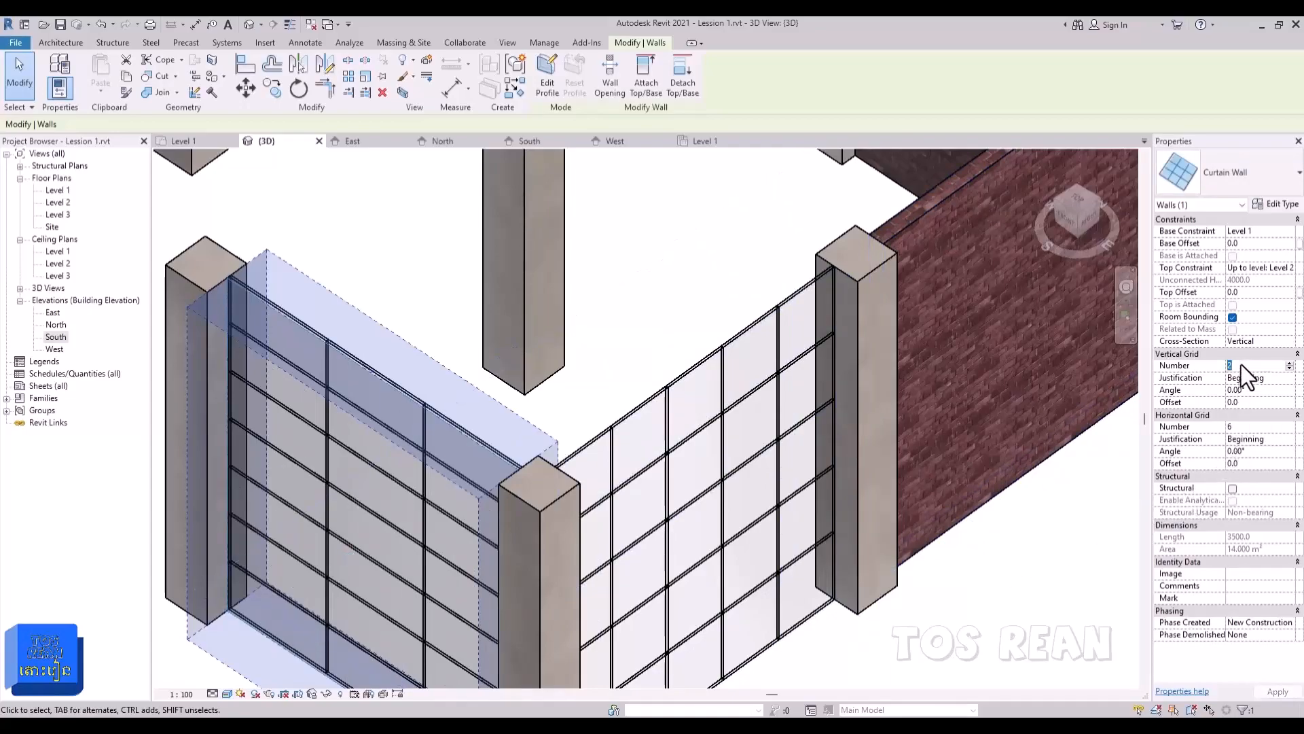
type("4")
left_click(1248, 427)
type("2")
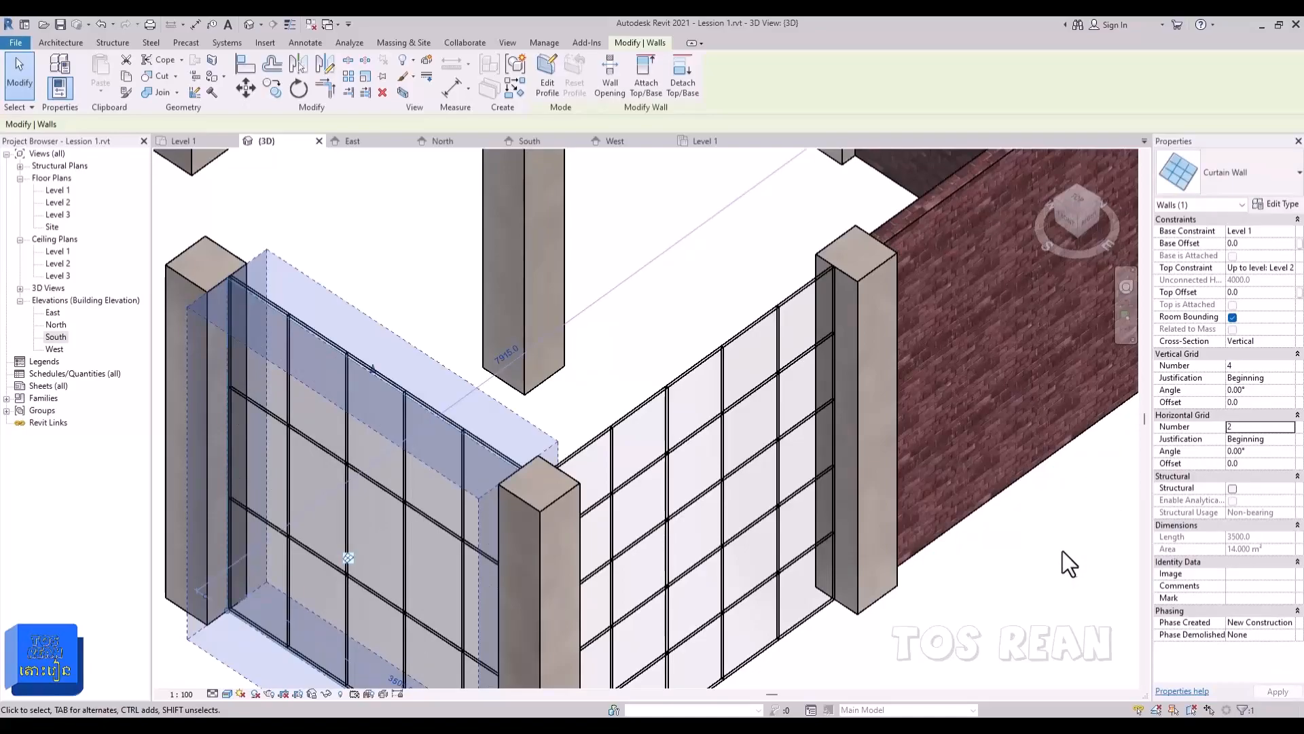
left_click(1095, 504)
scroll(792, 483, "down", 2)
middle_click_drag(791, 483, 812, 478)
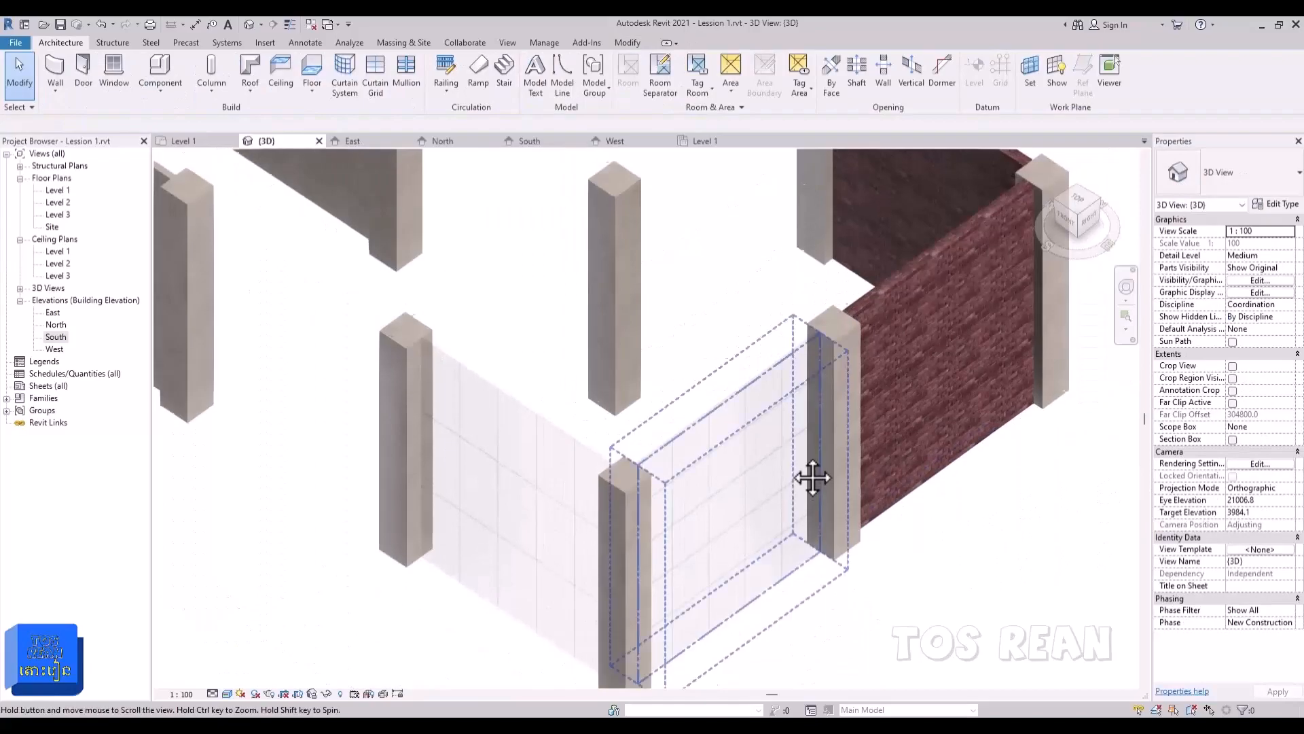
scroll(587, 446, "up", 3)
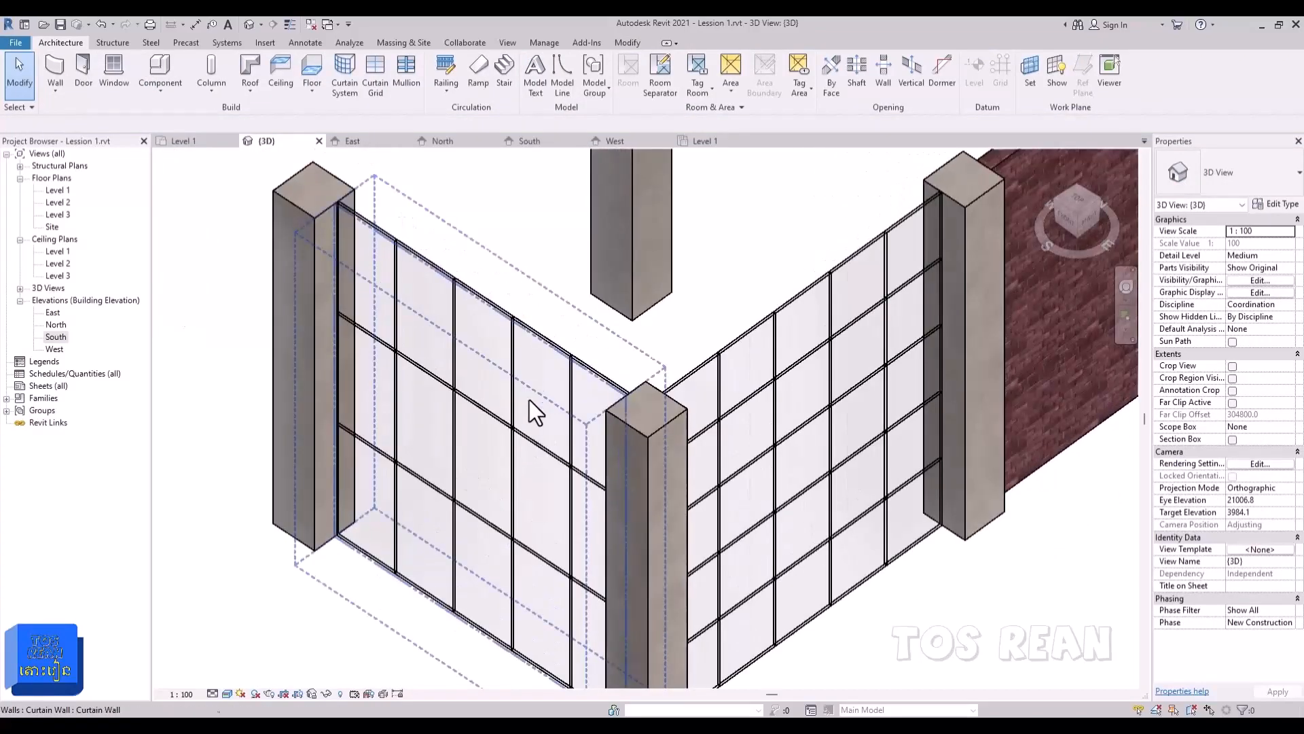